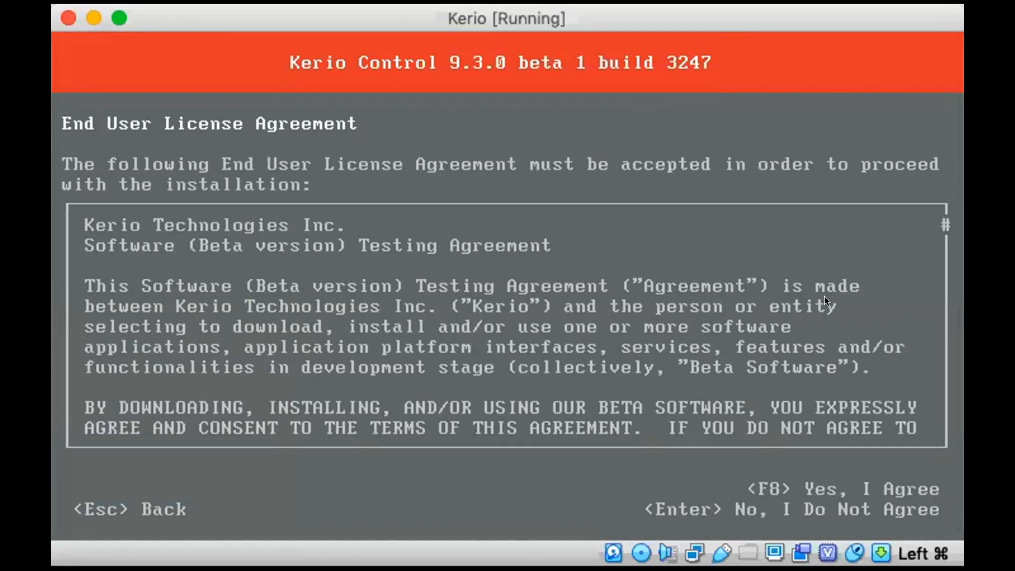
Accept the End User License Agreement, confirm erasing the hard drive with 135 to start the installation, and dismiss the mouse pointer notice
{"action": "key", "text": "F8"}
{"action": "type", "text": "135"}
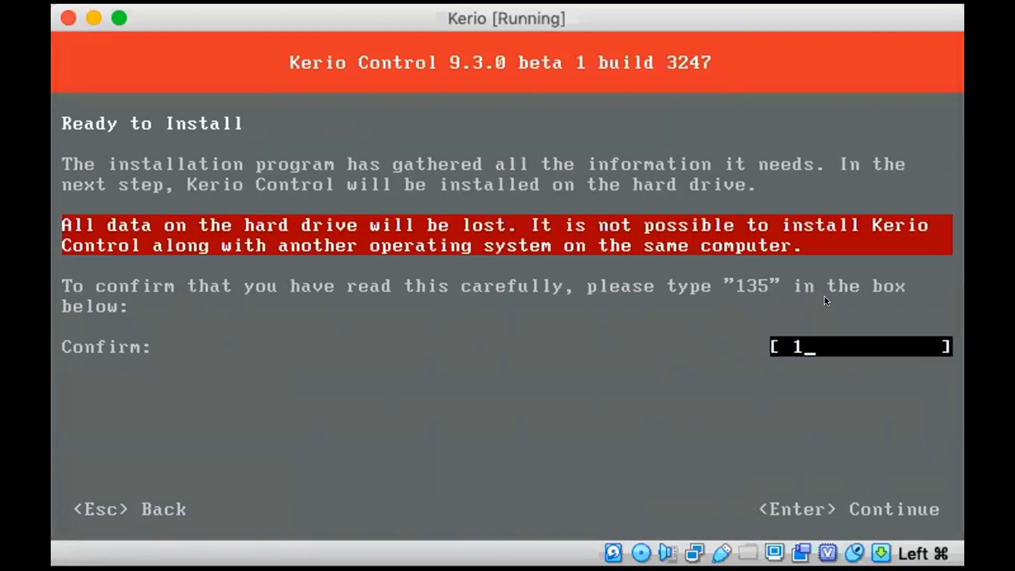
{"action": "key", "text": "Return"}
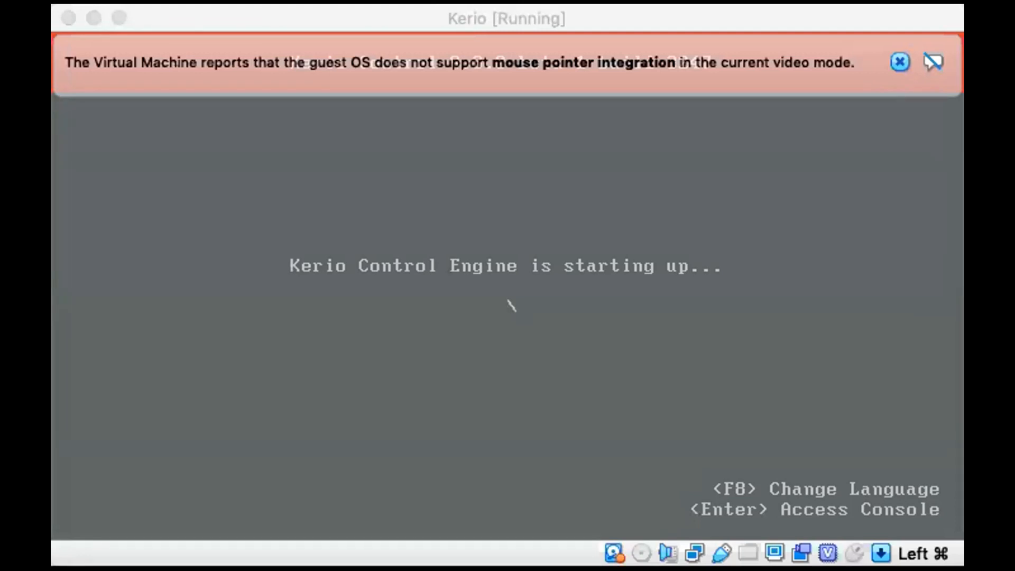
{"action": "left_click", "coordinate": [890, 55]}
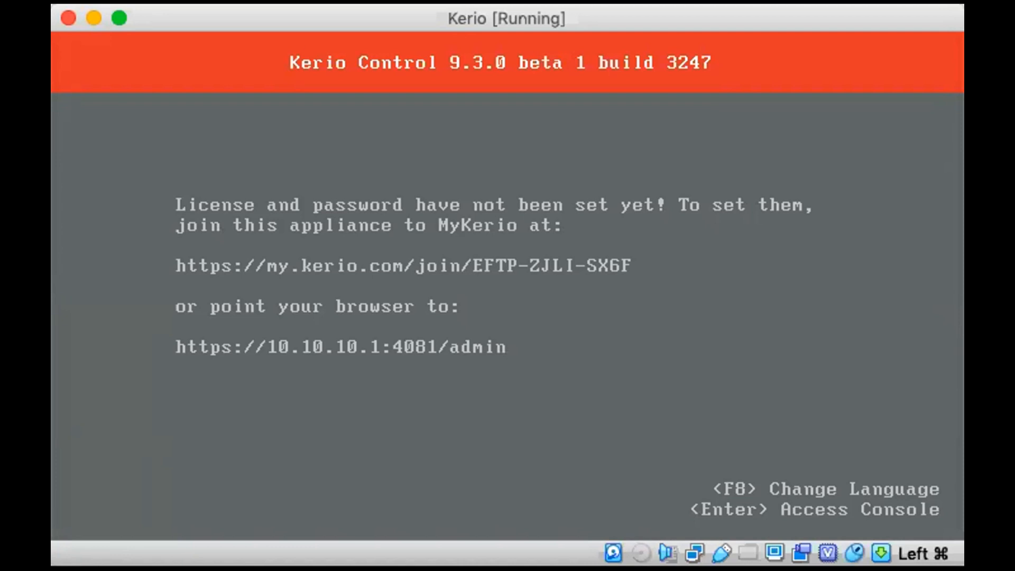
Access the console's network configuration and examine the WAN, Ethernet, Ethernet 2, Ethernet 3 and Add VLAN interface entries, leaving them unedited
{"action": "key", "text": "Return"}
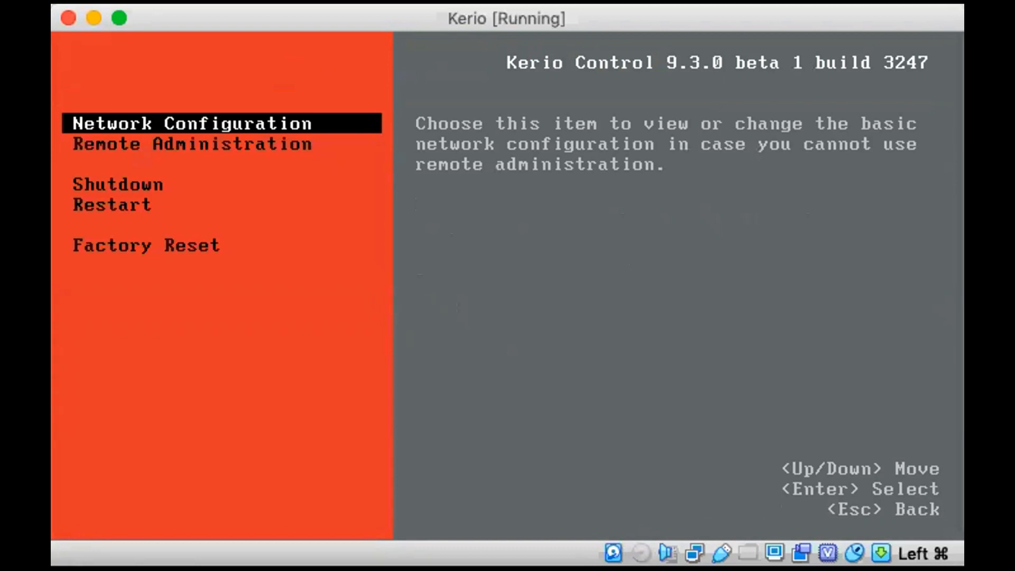
{"action": "key", "text": "Return"}
{"action": "key", "text": "Down"}
{"action": "key", "text": "Down"}
{"action": "key", "text": "Down"}
{"action": "key", "text": "Up"}
{"action": "key", "text": "Up"}
{"action": "key", "text": "Up"}
{"action": "key", "text": "Down"}
{"action": "key", "text": "Down"}
{"action": "key", "text": "Down"}
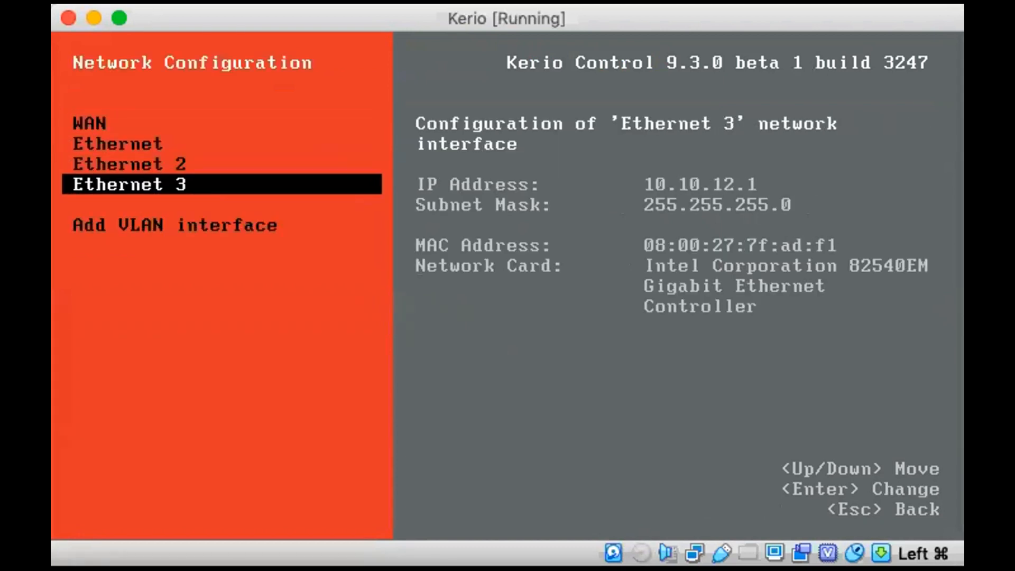
{"action": "key", "text": "Down"}
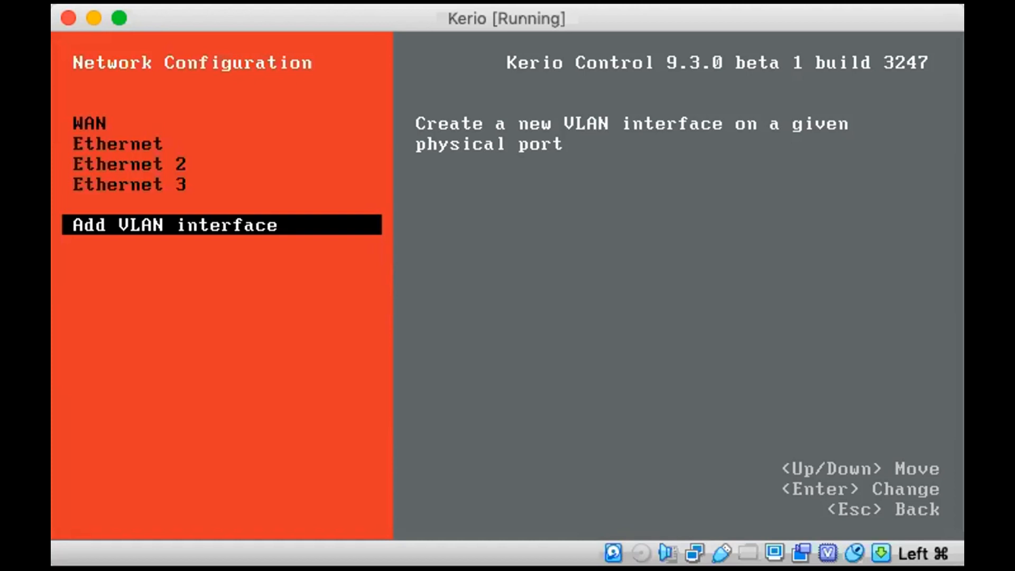
{"action": "key", "text": "Up"}
{"action": "key", "text": "Up"}
{"action": "key", "text": "Up"}
{"action": "key", "text": "Down"}
{"action": "key", "text": "Down"}
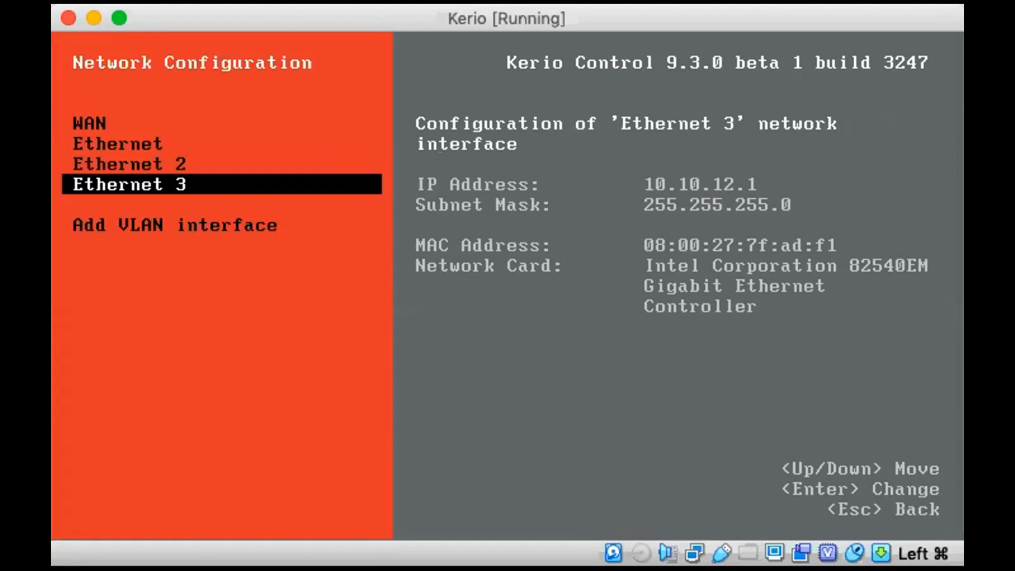
{"action": "key", "text": "Up"}
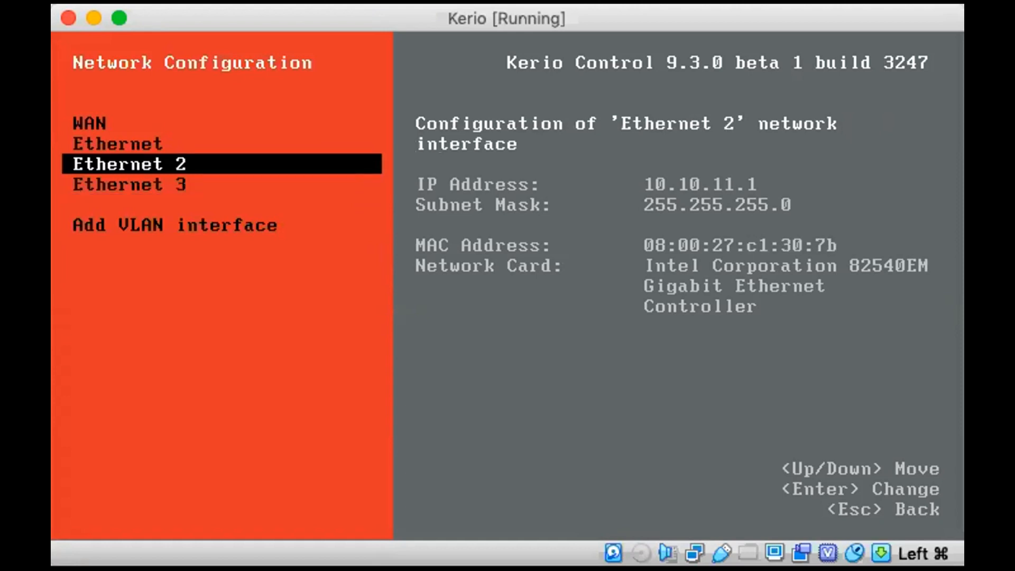
{"action": "key", "text": "Down"}
{"action": "key", "text": "Down"}
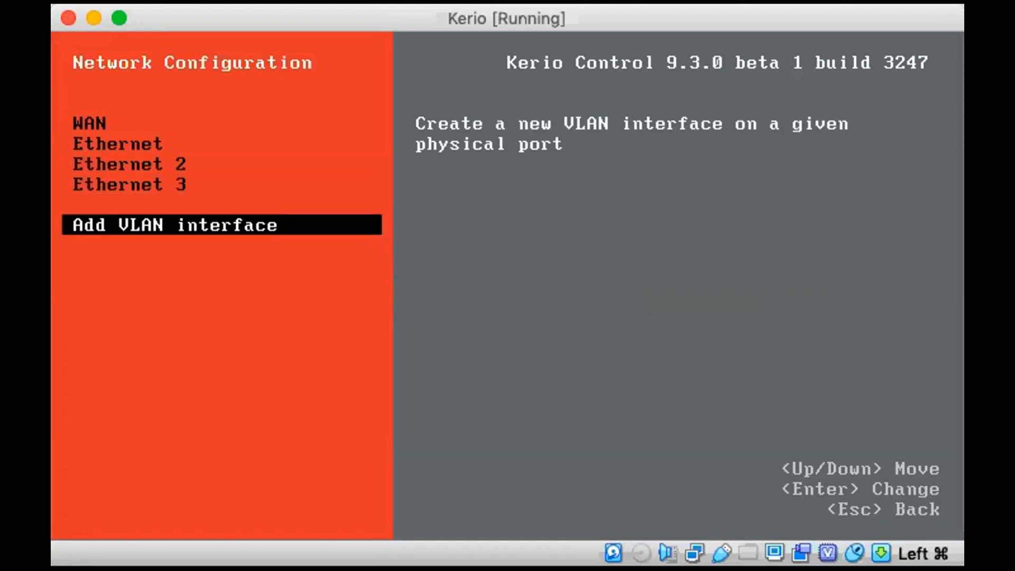
{"action": "key", "text": "Escape"}
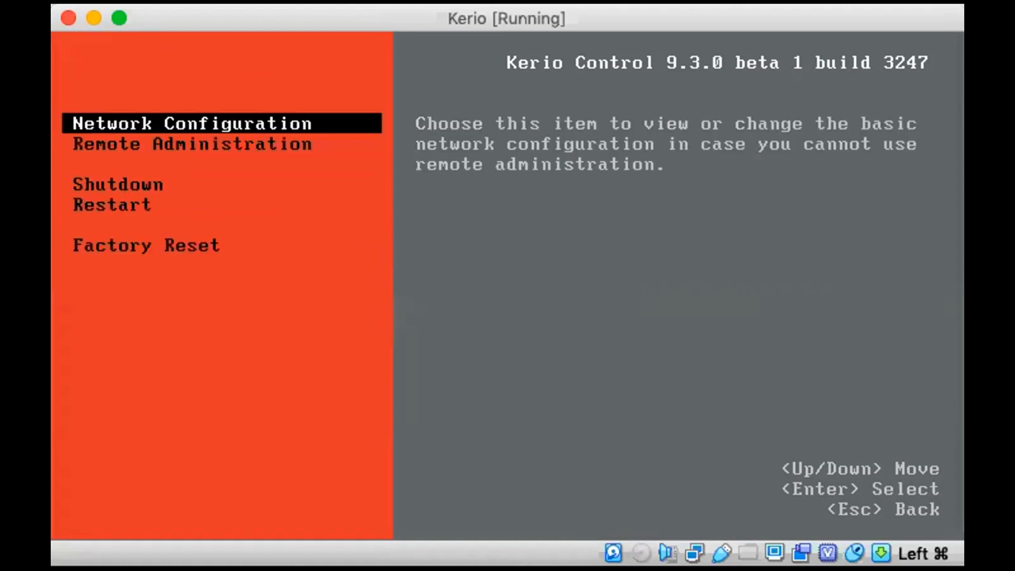
Read through the console's Remote Administration, Shutdown, Restart and Factory Reset descriptions, and exit without running any of them
{"action": "key", "text": "Down"}
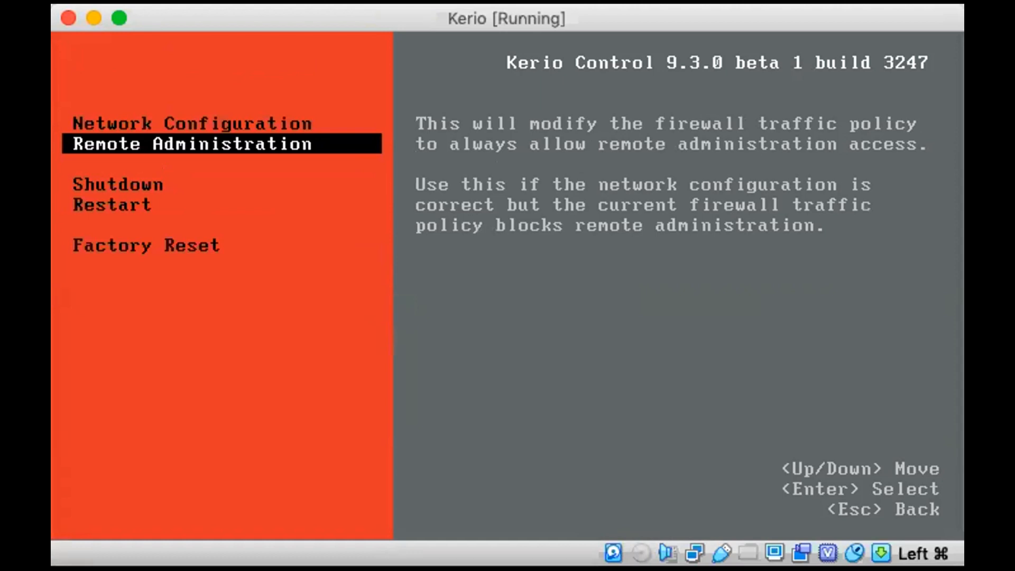
{"action": "key", "text": "Down"}
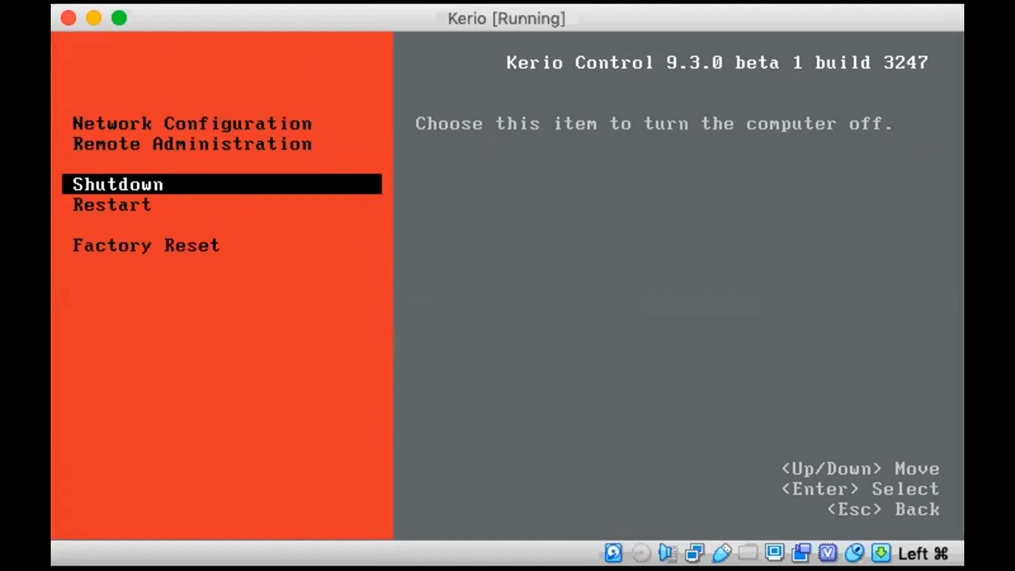
{"action": "key", "text": "Down"}
{"action": "key", "text": "Down"}
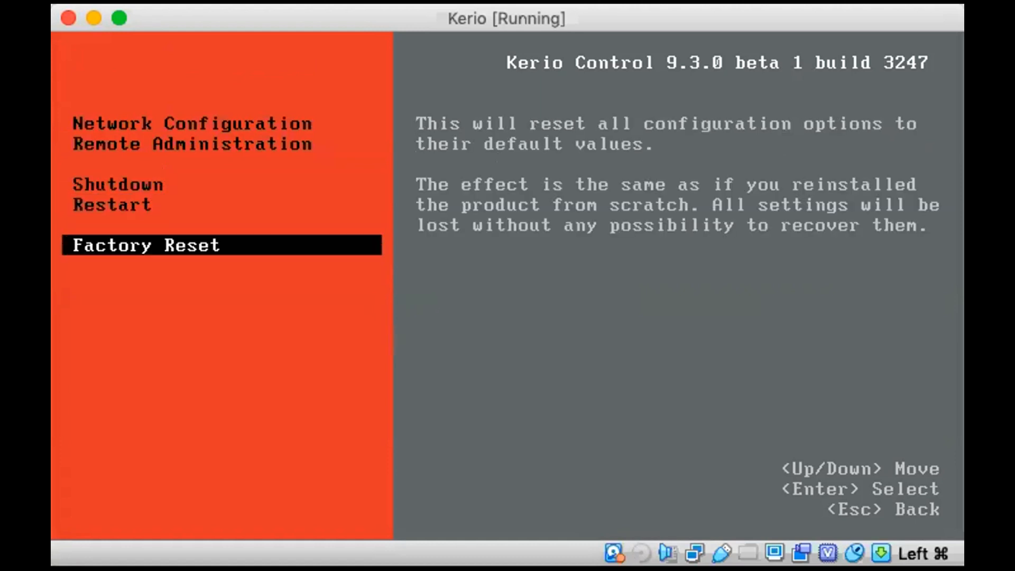
{"action": "key", "text": "Escape"}
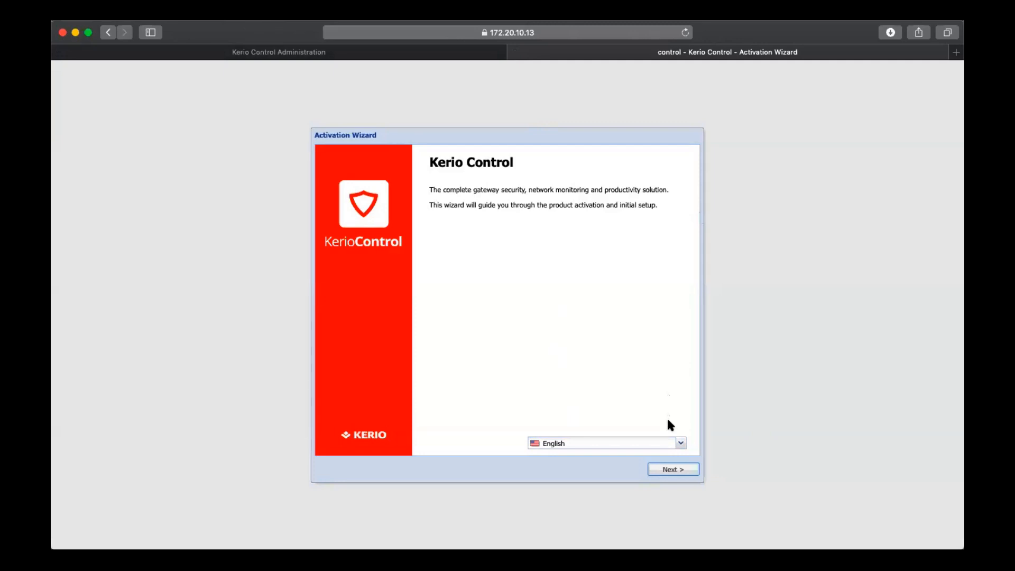
In the browser's Activation Wizard, accept the End User License Agreement and keep the GMT +05:30 time zone with Internet time synchronization
{"action": "left_click", "coordinate": [678, 479]}
{"action": "left_click", "coordinate": [472, 414]}
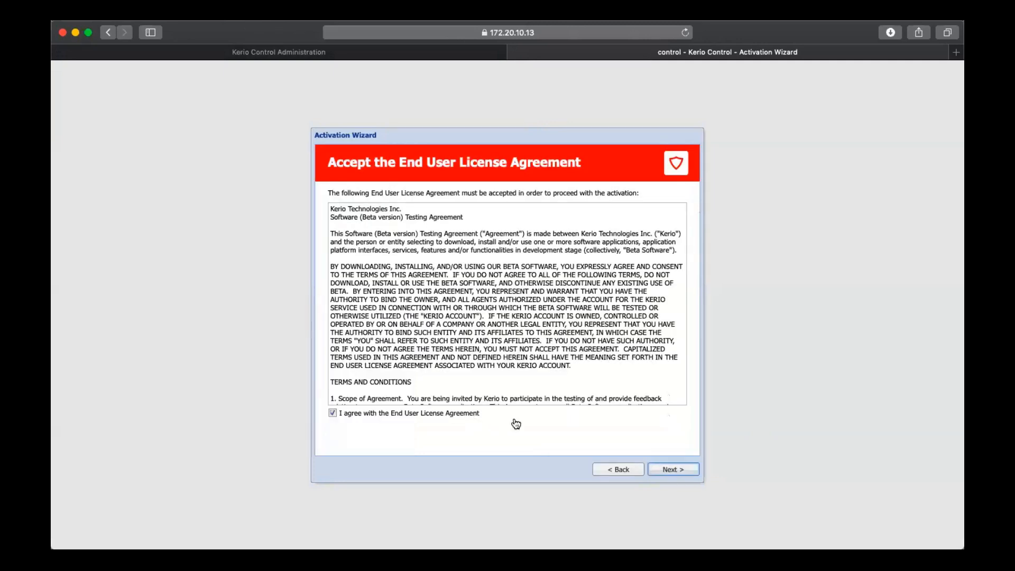
{"action": "left_click", "coordinate": [683, 471]}
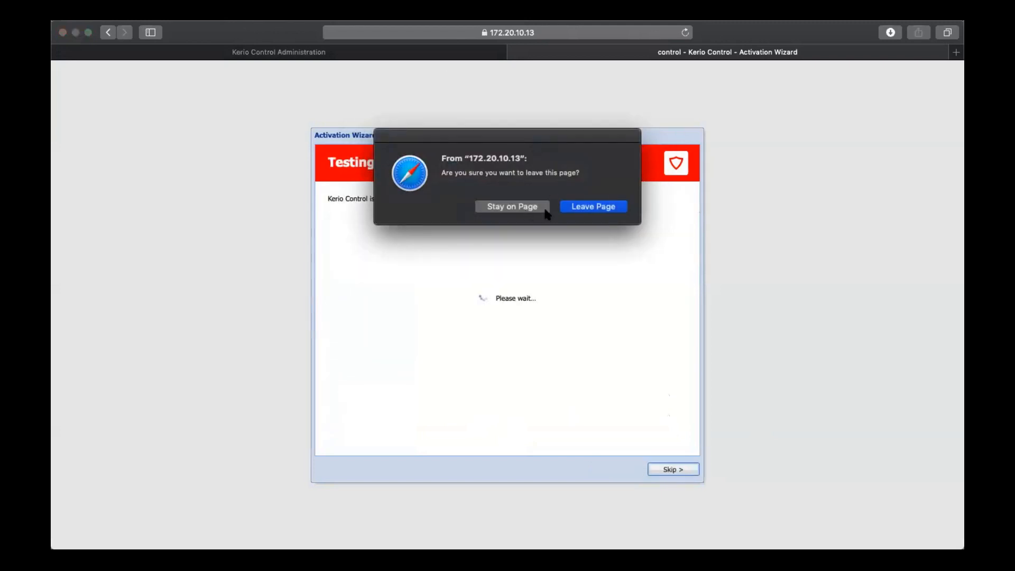
{"action": "left_click", "coordinate": [580, 211]}
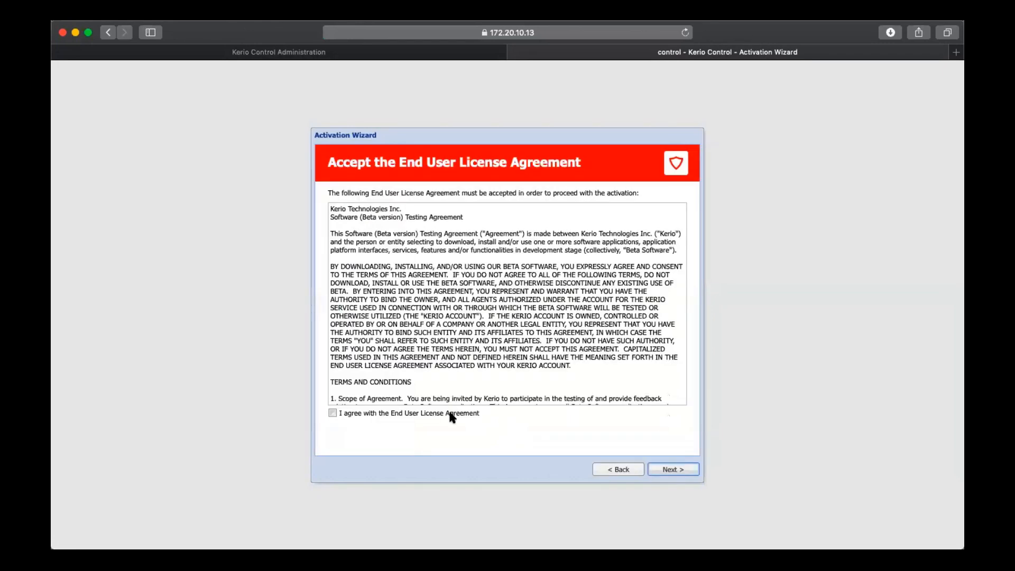
{"action": "left_click", "coordinate": [668, 471]}
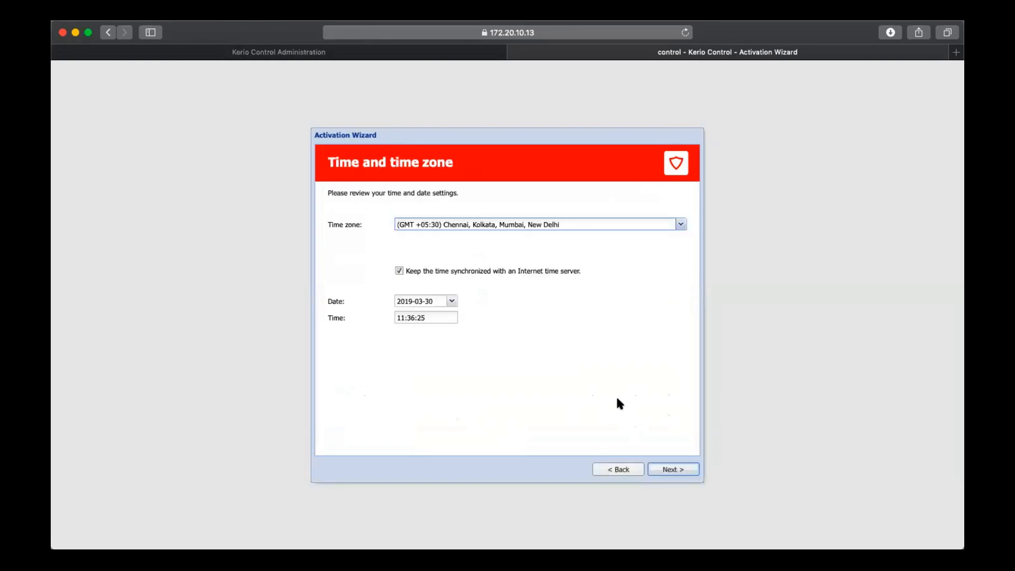
{"action": "left_click", "coordinate": [678, 470]}
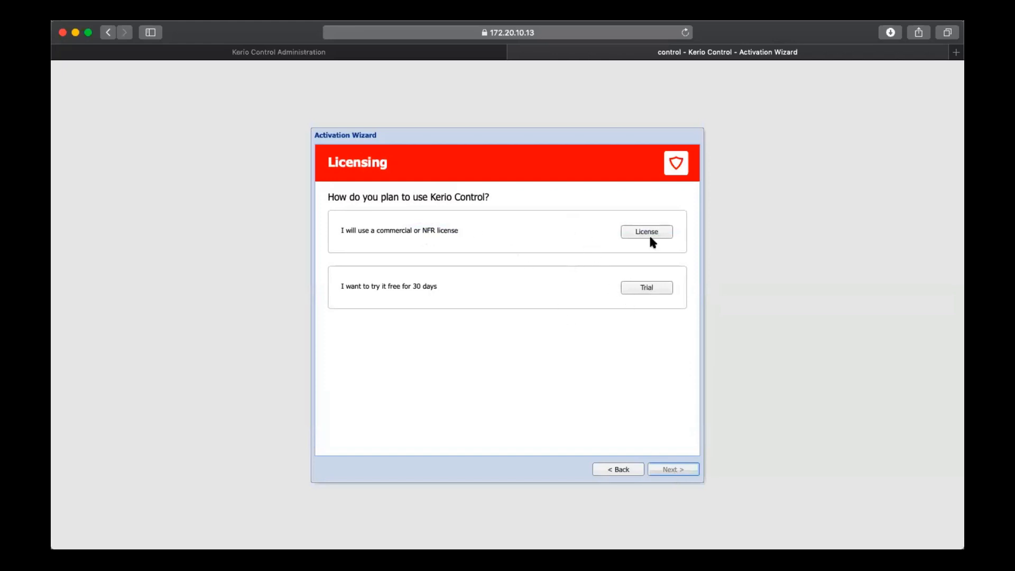
Choose the free 30-day trial, activate it in unregistered mode, and leave anonymous usage statistics off
{"action": "left_click", "coordinate": [650, 290]}
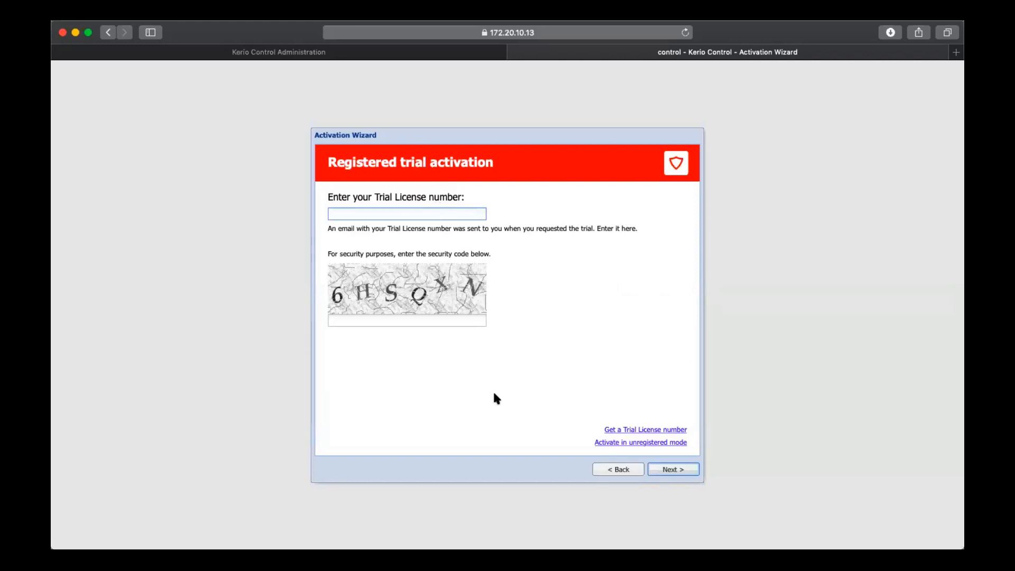
{"action": "left_click", "coordinate": [654, 443]}
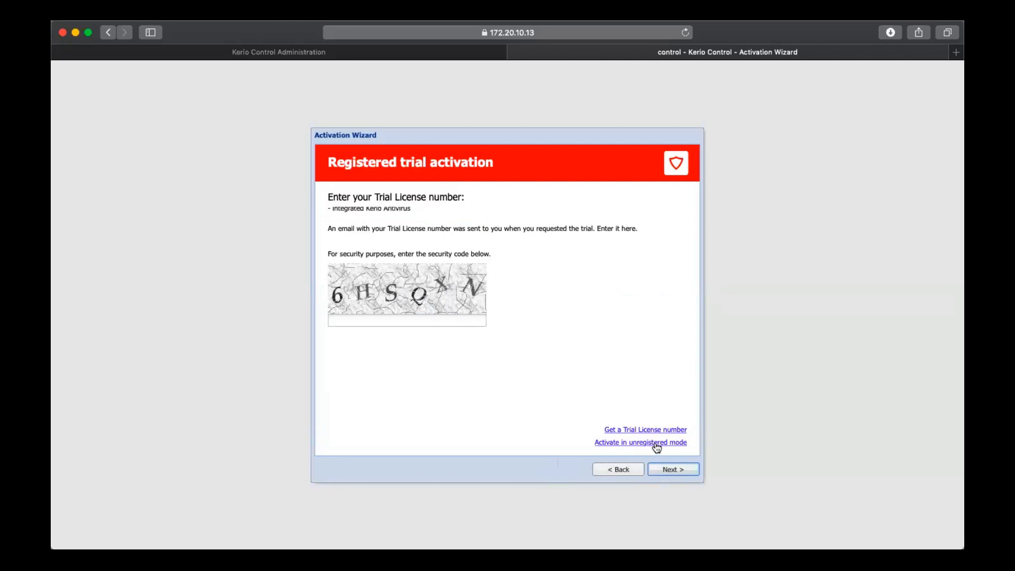
{"action": "left_click", "coordinate": [669, 470]}
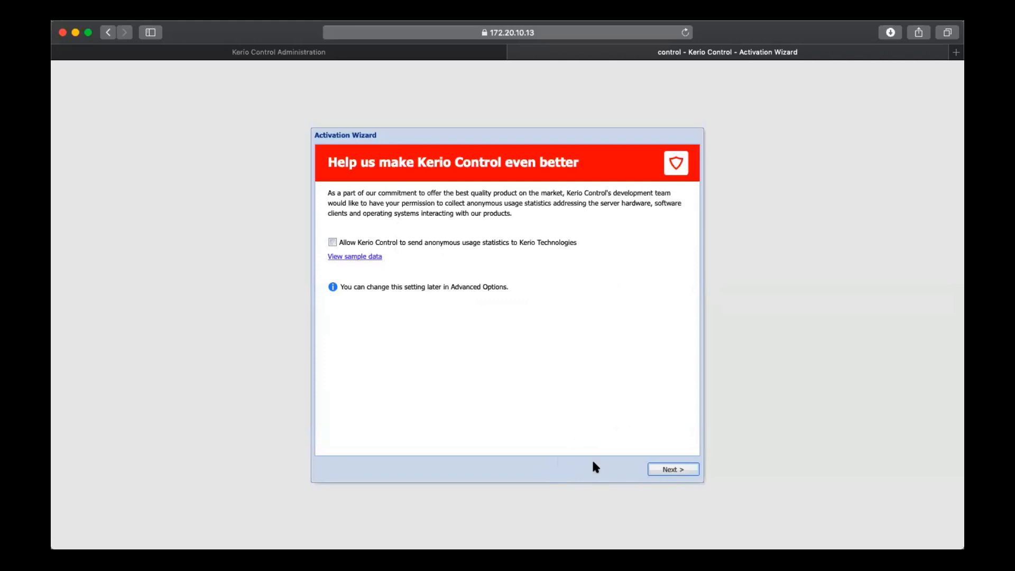
{"action": "left_click", "coordinate": [676, 470]}
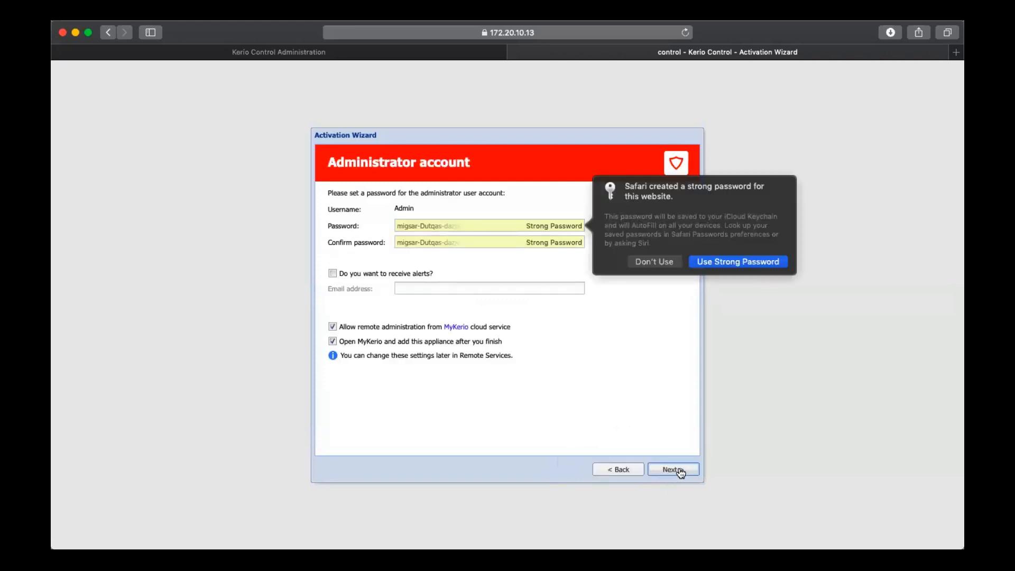
Decline the suggested strong password, and enter and confirm a custom password for the administrator account
{"action": "left_click", "coordinate": [664, 279]}
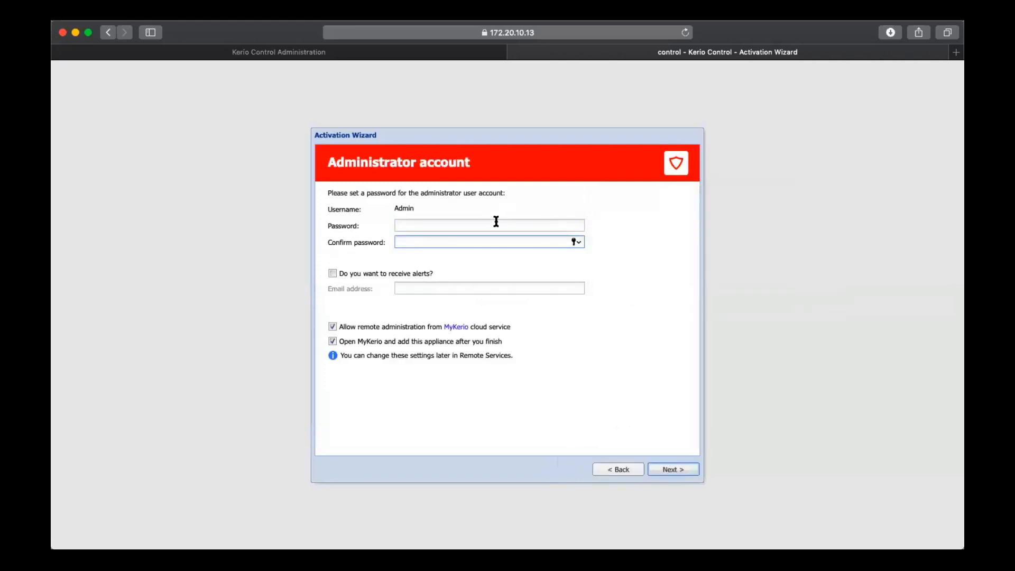
{"action": "type", "text": "•••••"}
{"action": "key", "text": "Tab"}
{"action": "type", "text": "•••••"}
Disable remote administration from the MyKerio cloud service, leave alerts off, and finish the Activation Wizard
{"action": "left_click", "coordinate": [355, 329]}
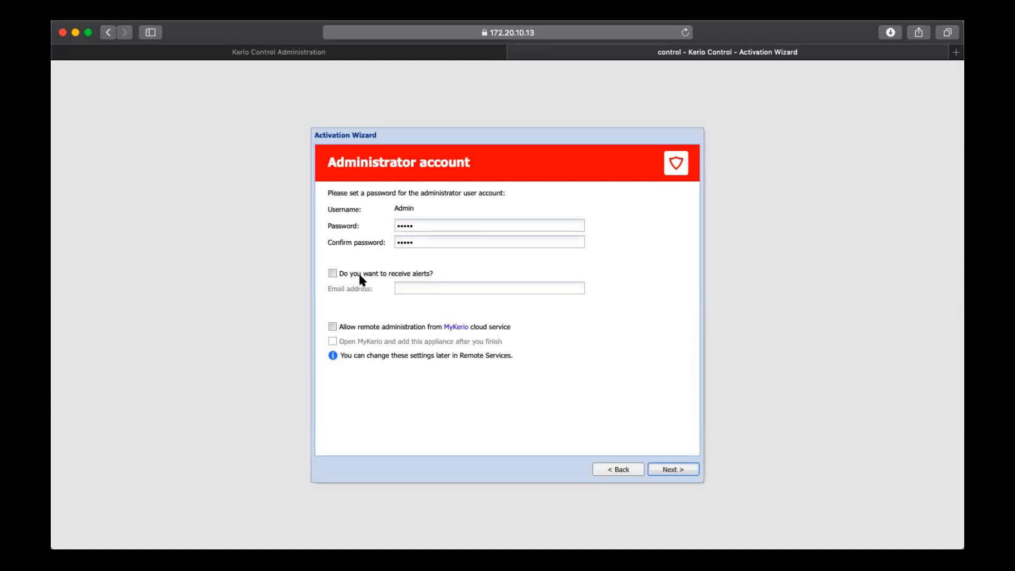
{"action": "left_click", "coordinate": [408, 274]}
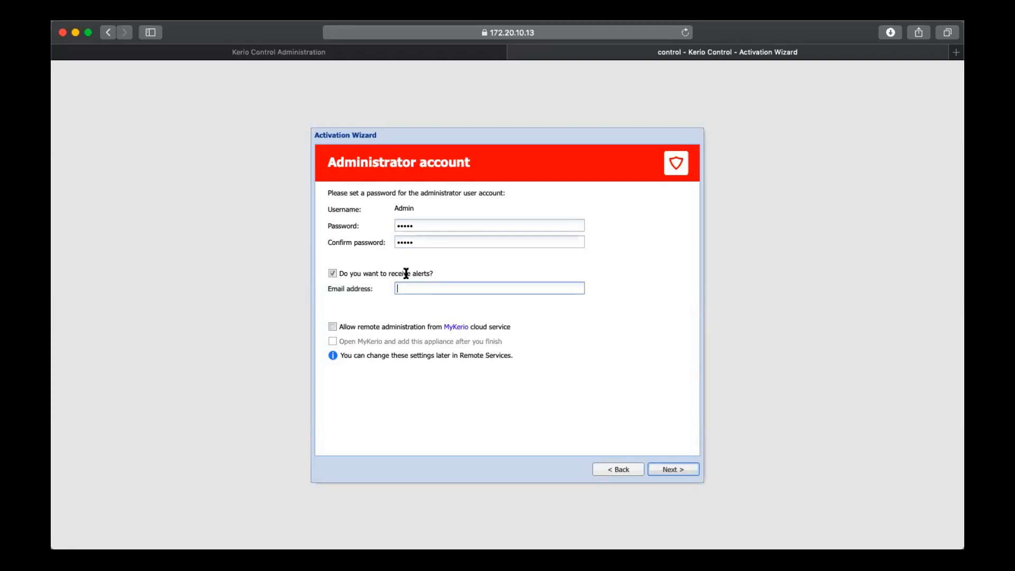
{"action": "left_click", "coordinate": [410, 277]}
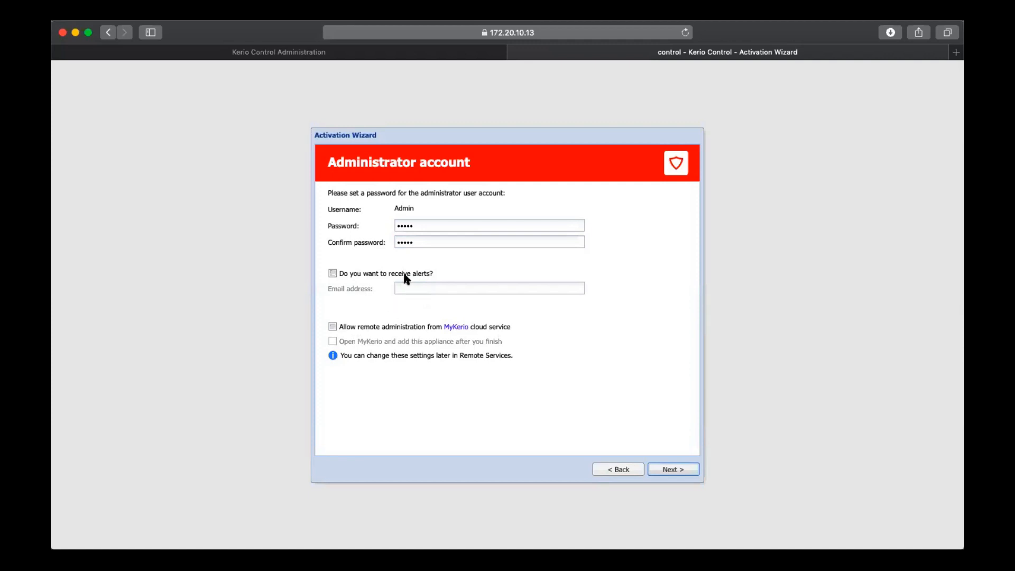
{"action": "left_click", "coordinate": [673, 470]}
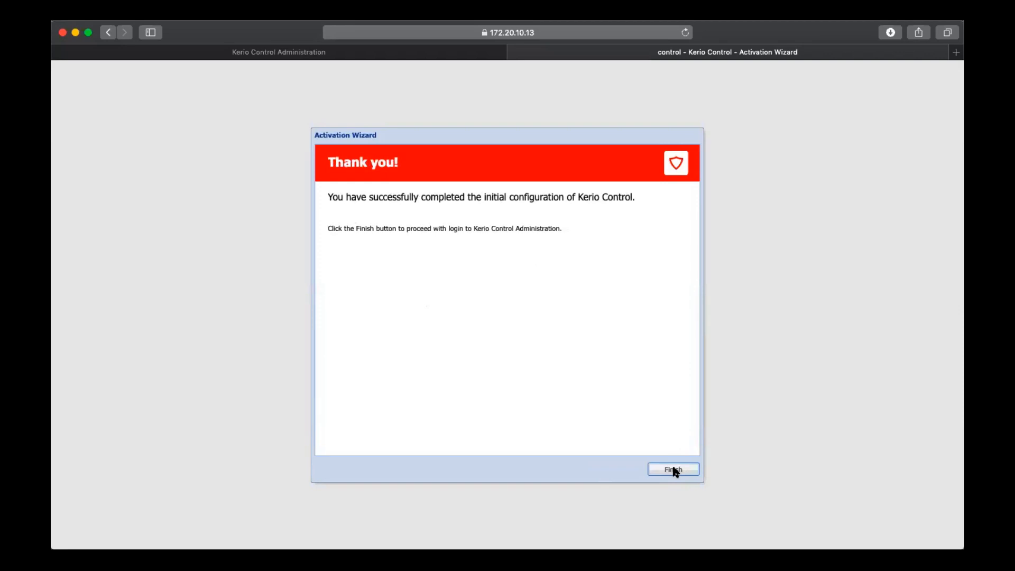
{"action": "left_click", "coordinate": [674, 469]}
Log in to Kerio Control Administration with the administrator username and account password
{"action": "type", "text": "admin"}
{"action": "key", "text": "Tab"}
{"action": "type", "text": "admin"}
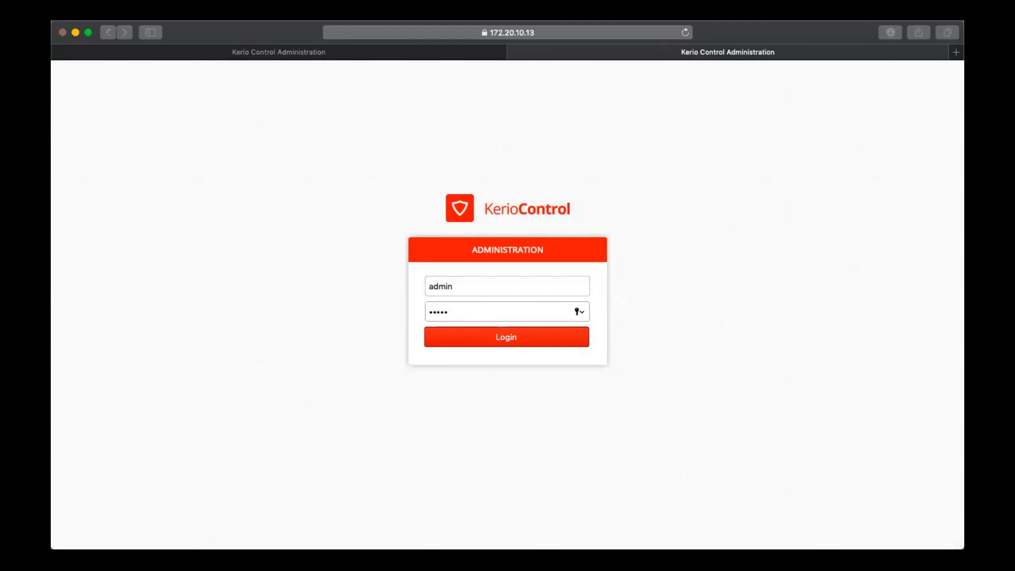
{"action": "key", "text": "Return"}
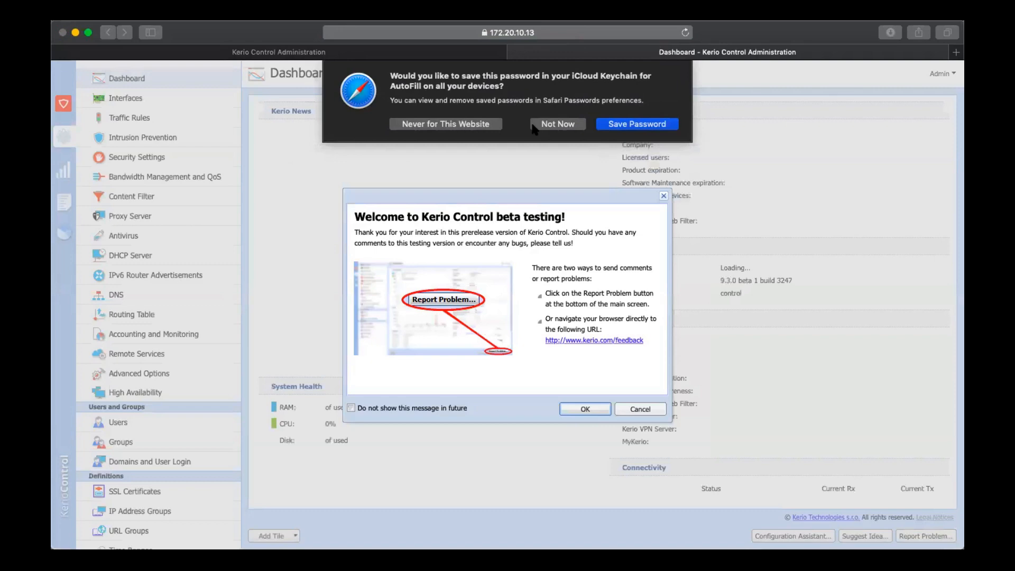
Decline saving the password, and dismiss the beta testing welcome message and the Configuration Assistant
{"action": "left_click", "coordinate": [534, 126]}
{"action": "left_click", "coordinate": [587, 410]}
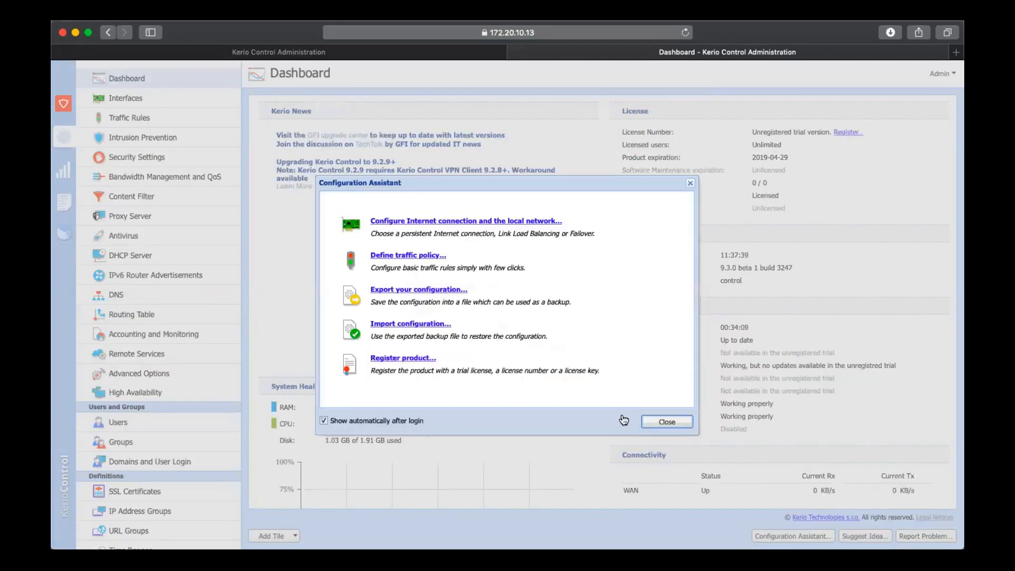
{"action": "left_click", "coordinate": [670, 423]}
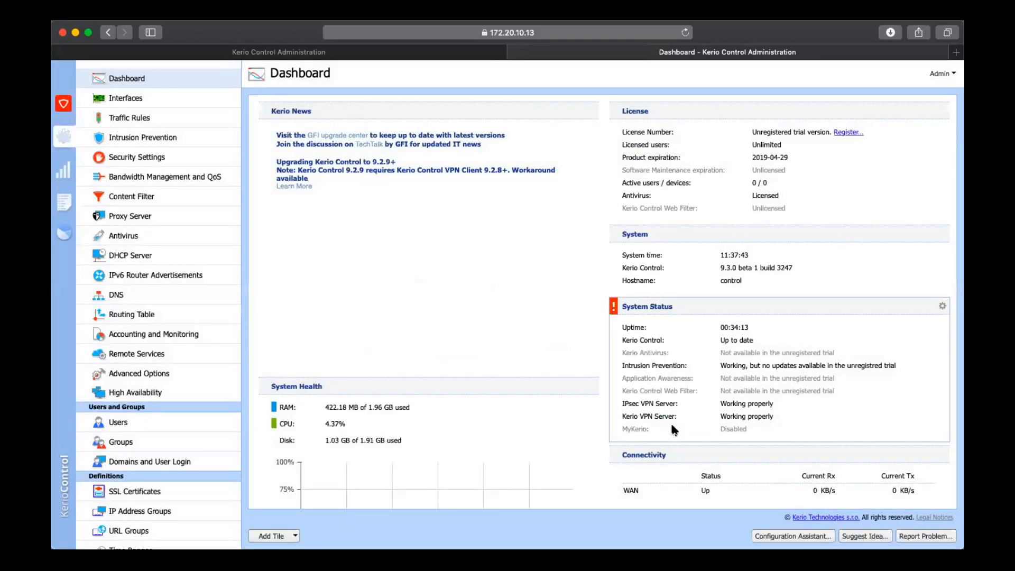
Review the Dashboard tiles from License and System Status to the WAN chart, and open the Active Hosts status view
{"action": "scroll", "coordinate": [672, 426], "scroll_direction": "down", "scroll_amount": 5}
{"action": "scroll", "coordinate": [670, 430], "scroll_direction": "down", "scroll_amount": 1}
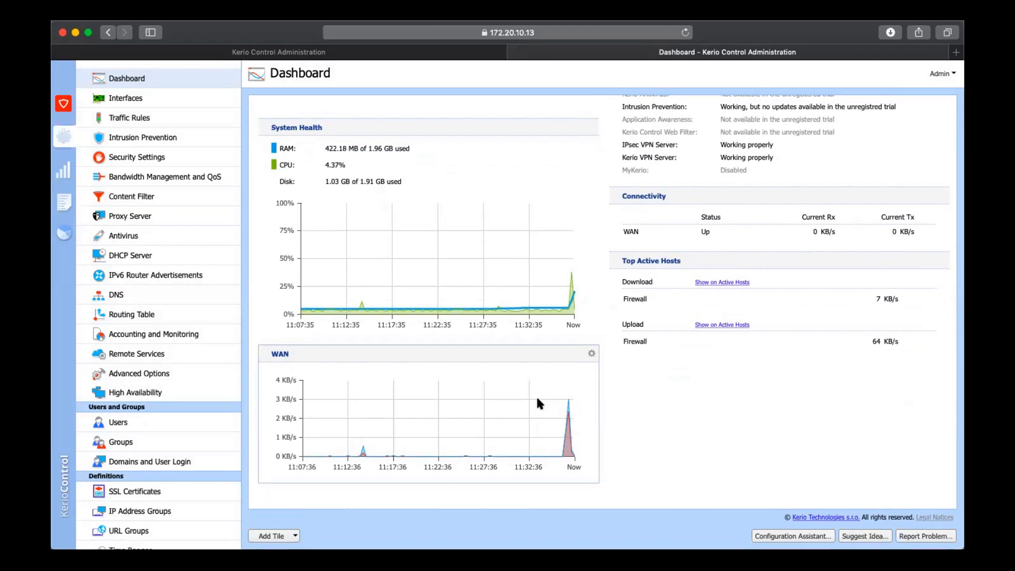
{"action": "scroll", "coordinate": [636, 406], "scroll_direction": "up", "scroll_amount": 5}
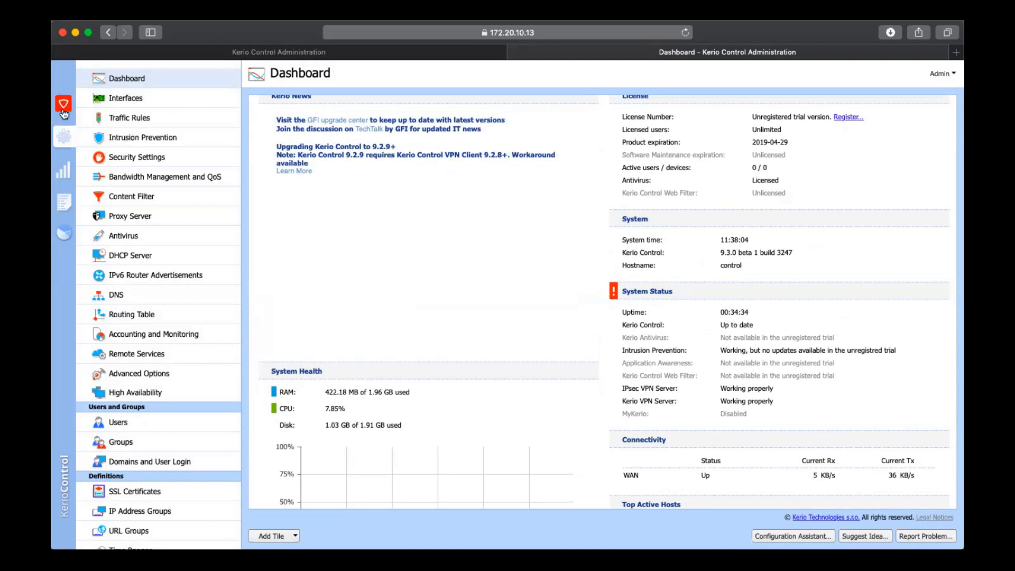
{"action": "left_click", "coordinate": [63, 169]}
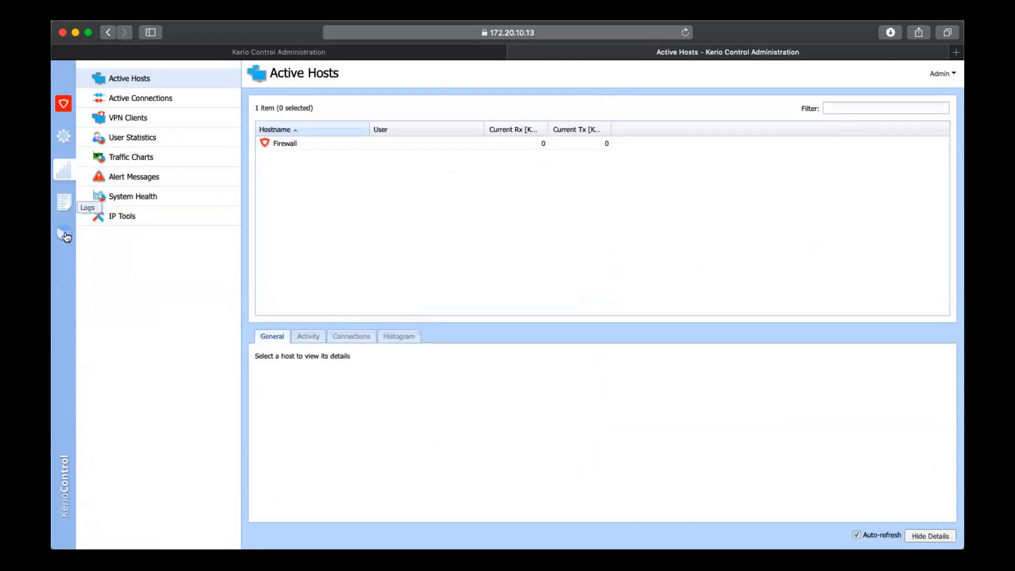
View the Alert log and return to the configuration Dashboard
{"action": "left_click", "coordinate": [63, 202]}
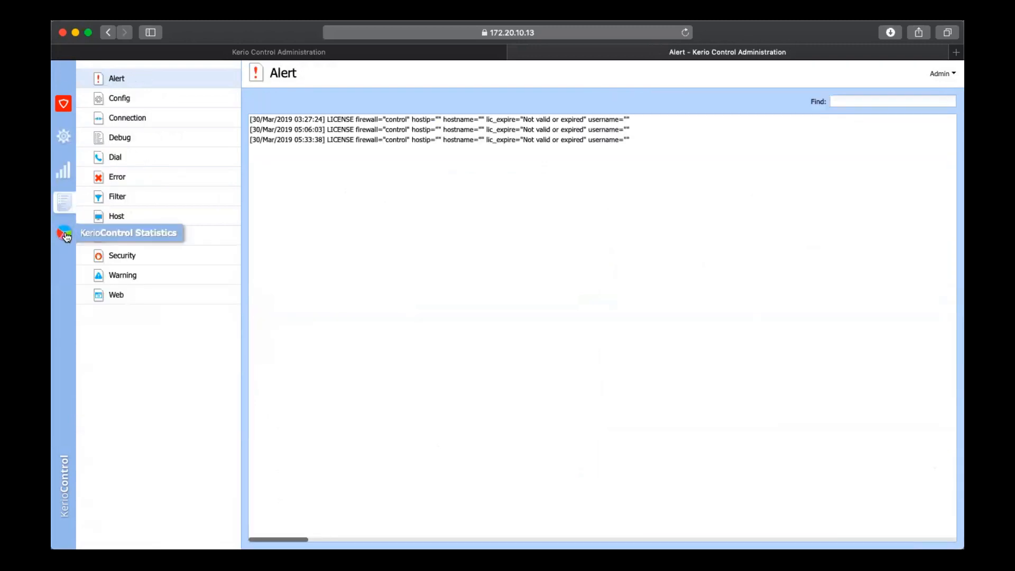
{"action": "left_click", "coordinate": [64, 138]}
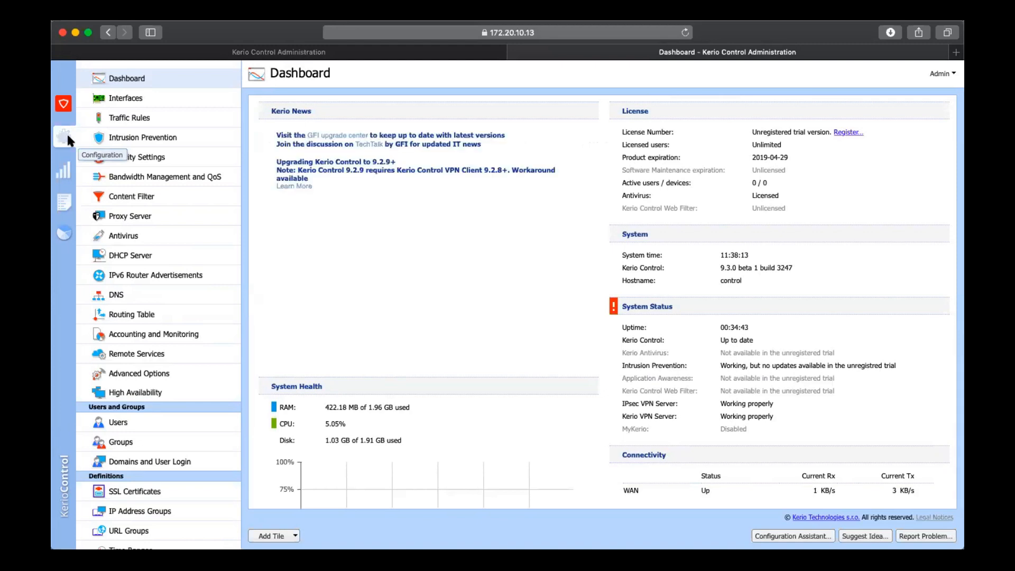
Review the Internet connectivity options and the managed ports for the firewall interfaces, leaving the settings as they are
{"action": "left_click", "coordinate": [135, 98]}
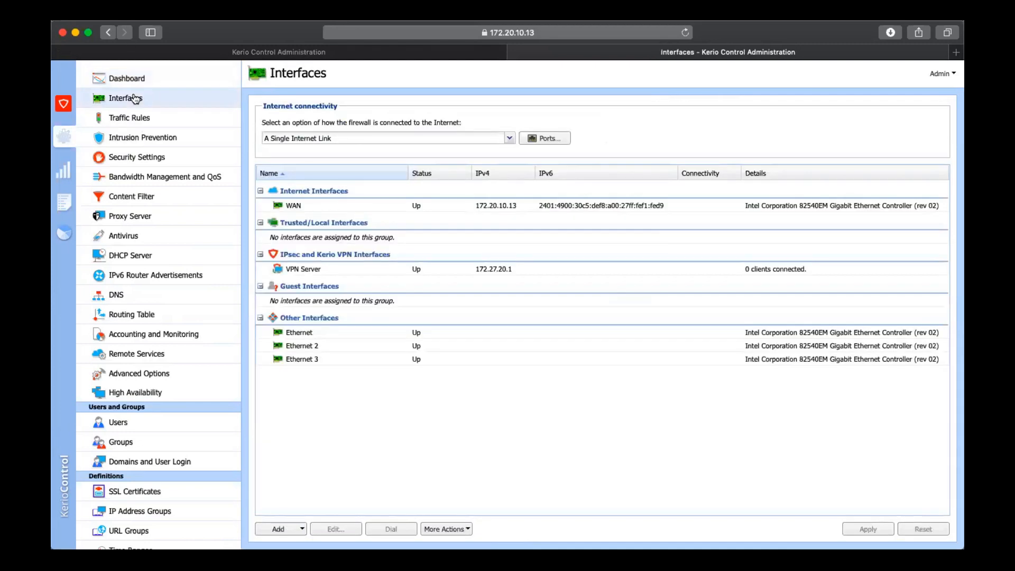
{"action": "left_click", "coordinate": [386, 139]}
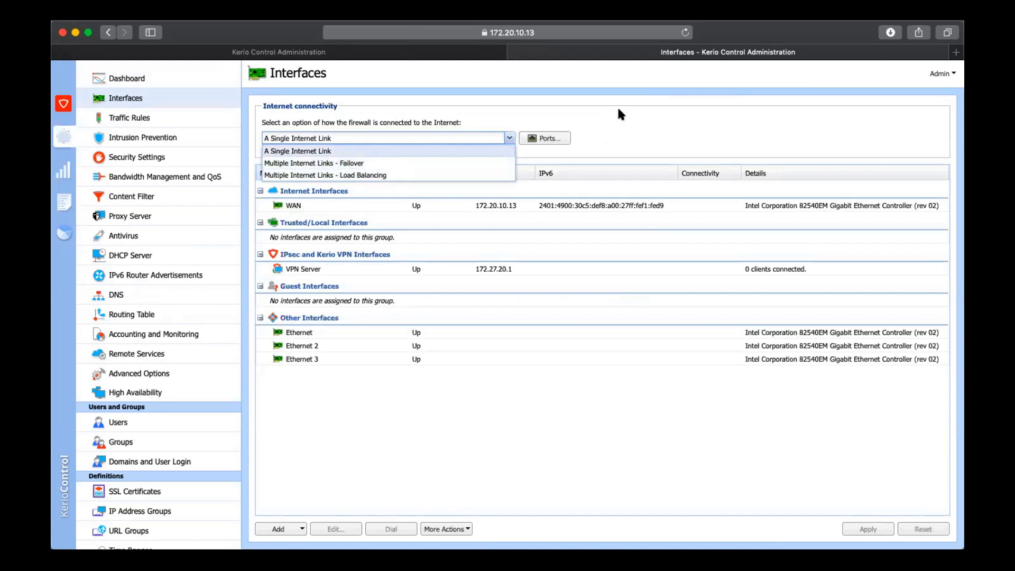
{"action": "left_click", "coordinate": [602, 123]}
{"action": "left_click", "coordinate": [541, 139]}
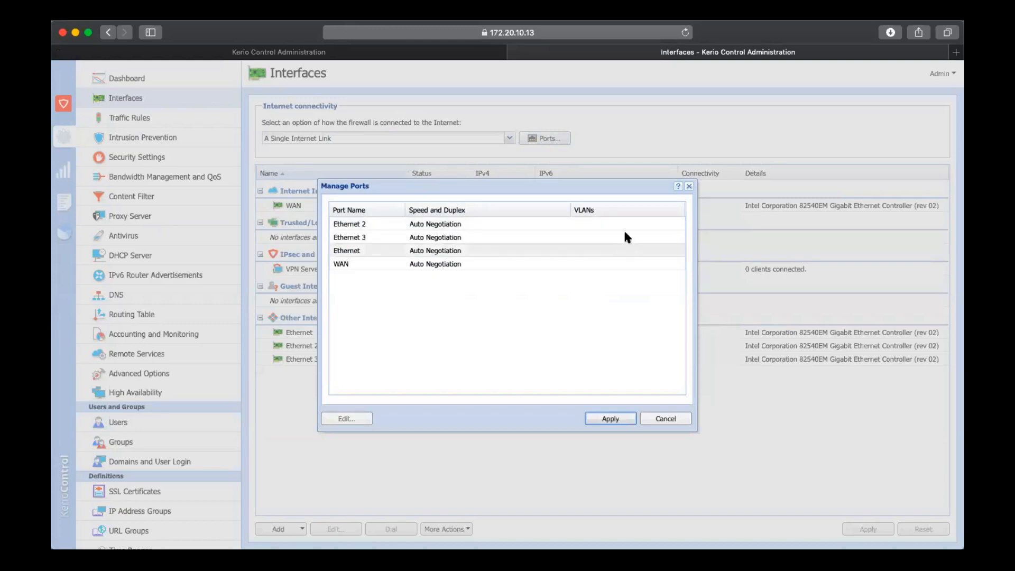
{"action": "left_click", "coordinate": [659, 420]}
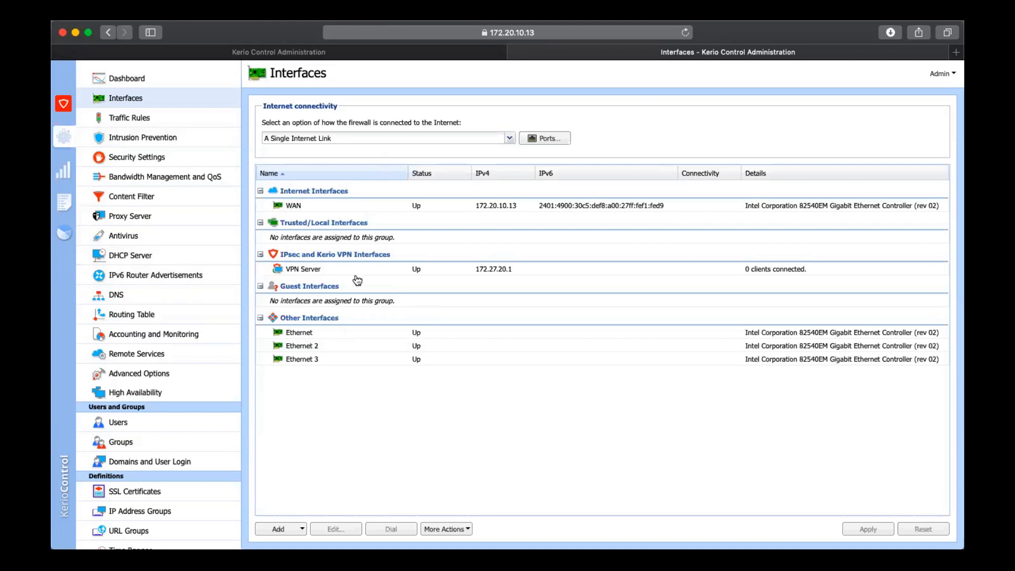
Examine the traffic rules across all columns and view the action options of the Remote administration rule
{"action": "left_click", "coordinate": [205, 124]}
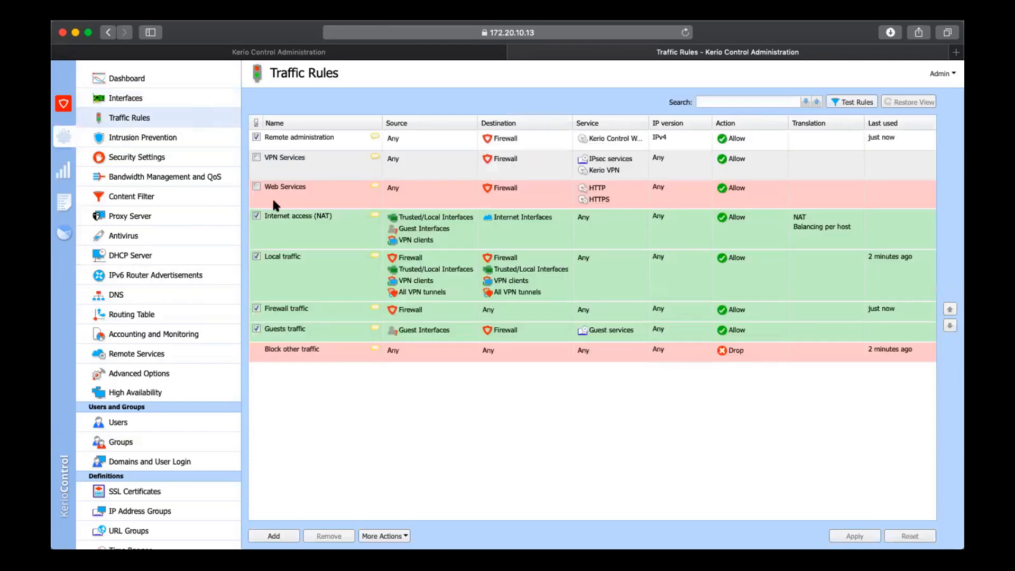
{"action": "left_click", "coordinate": [273, 201]}
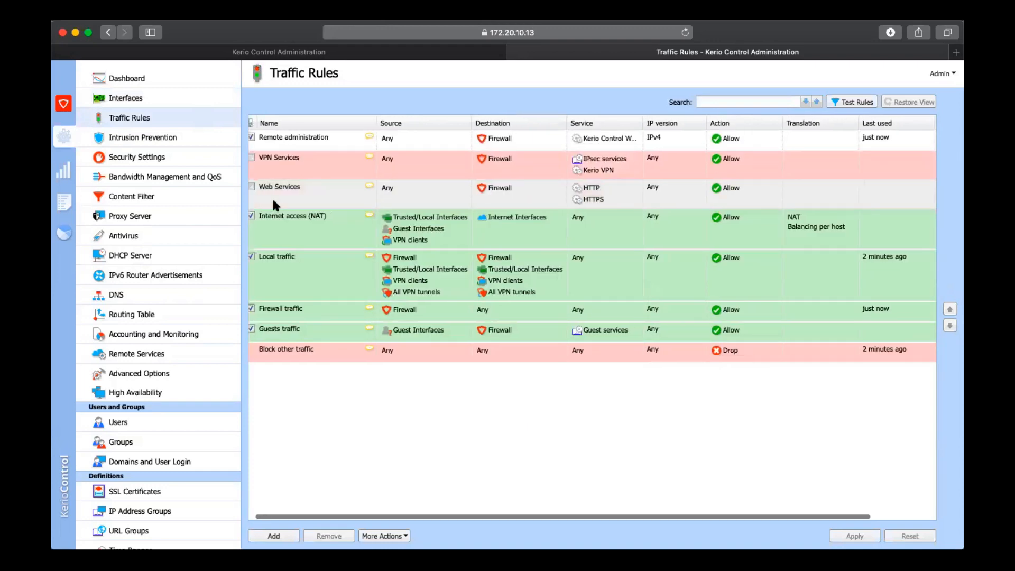
{"action": "scroll", "coordinate": [477, 204], "scroll_direction": "right", "scroll_amount": 3}
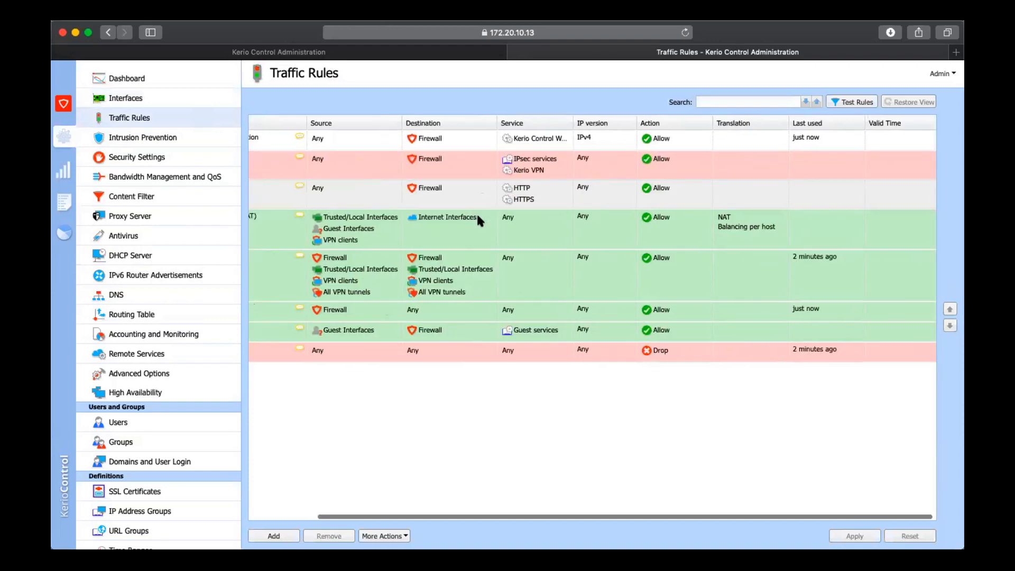
{"action": "left_click", "coordinate": [478, 217]}
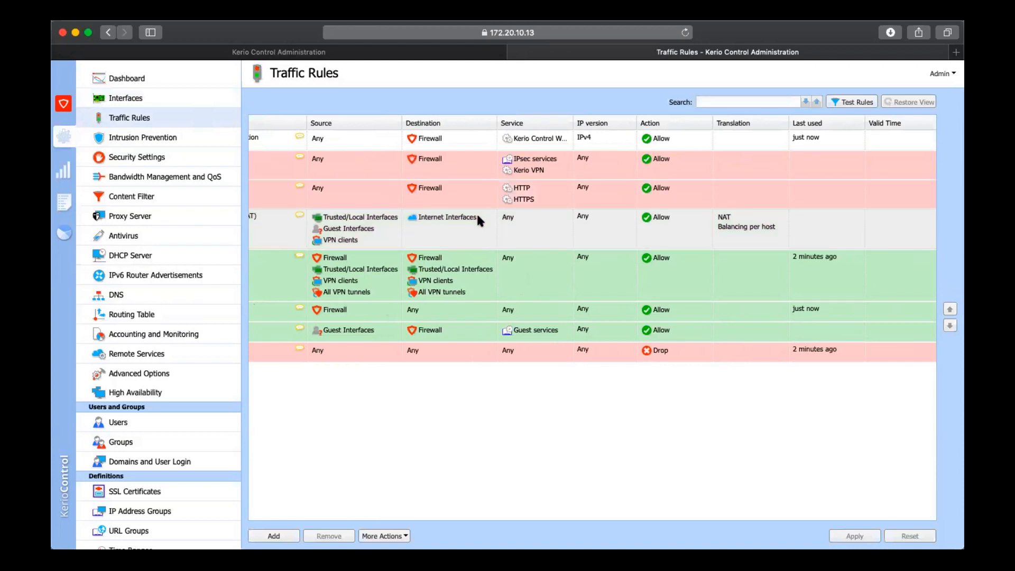
{"action": "scroll", "coordinate": [478, 217], "scroll_direction": "left", "scroll_amount": 1}
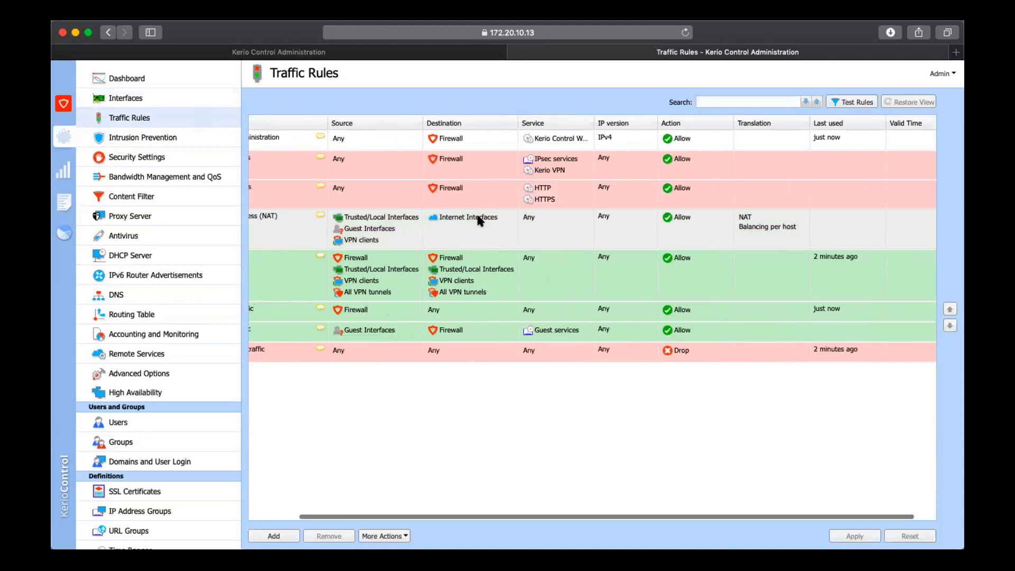
{"action": "scroll", "coordinate": [477, 216], "scroll_direction": "left", "scroll_amount": 3}
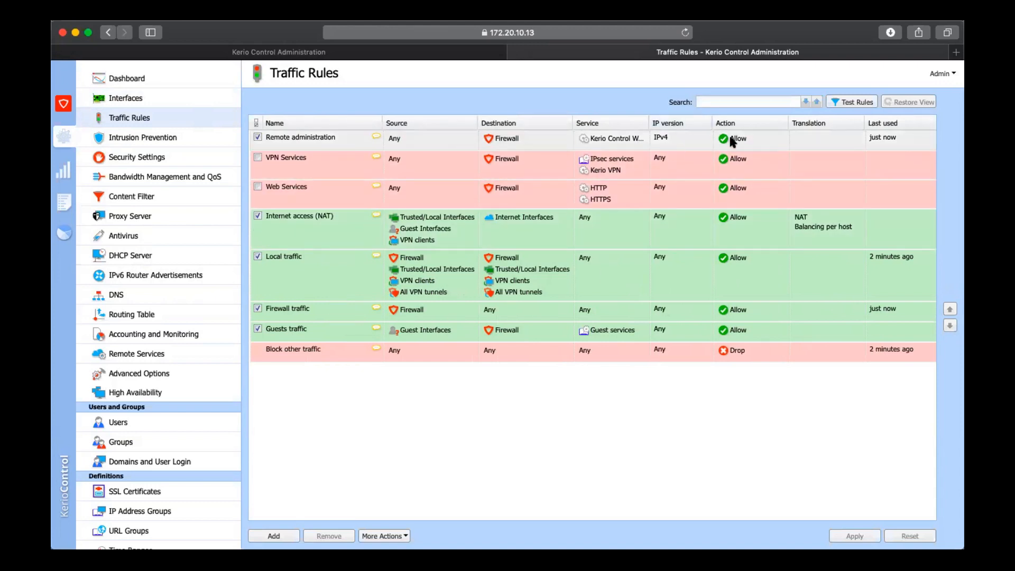
{"action": "left_click", "coordinate": [752, 134]}
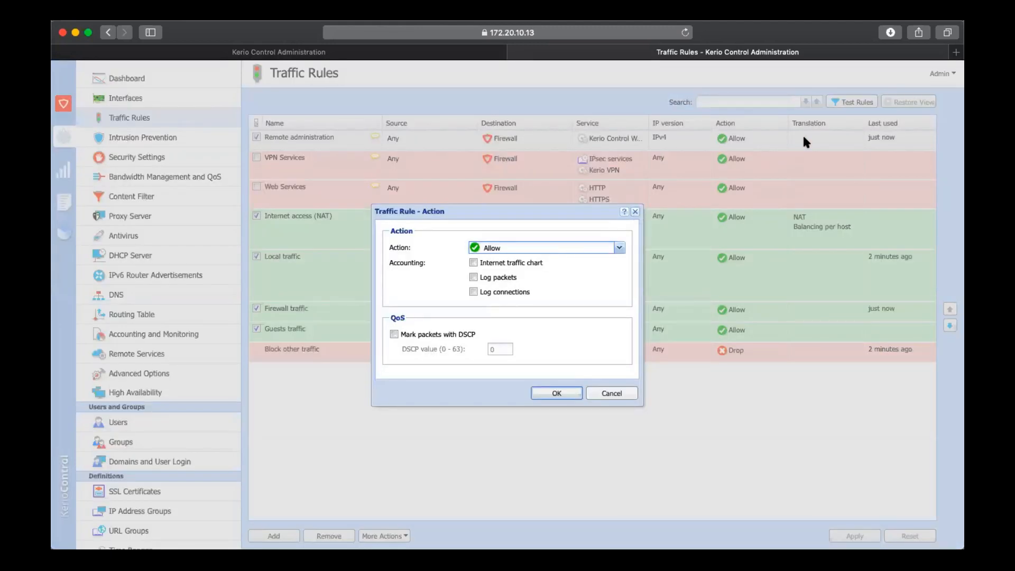
{"action": "key", "text": "Escape"}
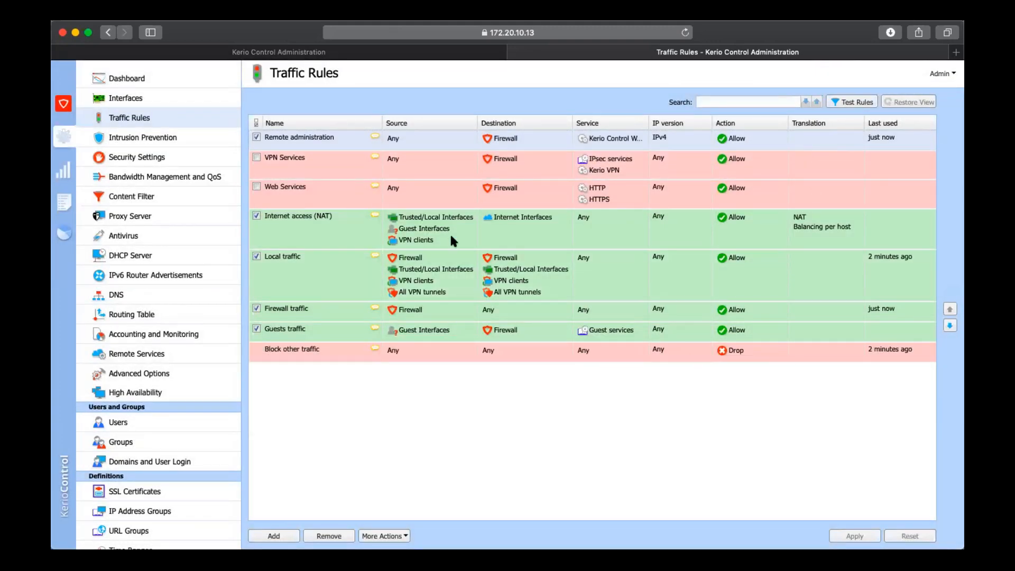
Try source NAT through the WAN interface and destination NAT in the Remote administration rule's translation settings, and cancel
{"action": "double_click", "coordinate": [803, 140]}
{"action": "left_click", "coordinate": [351, 175]}
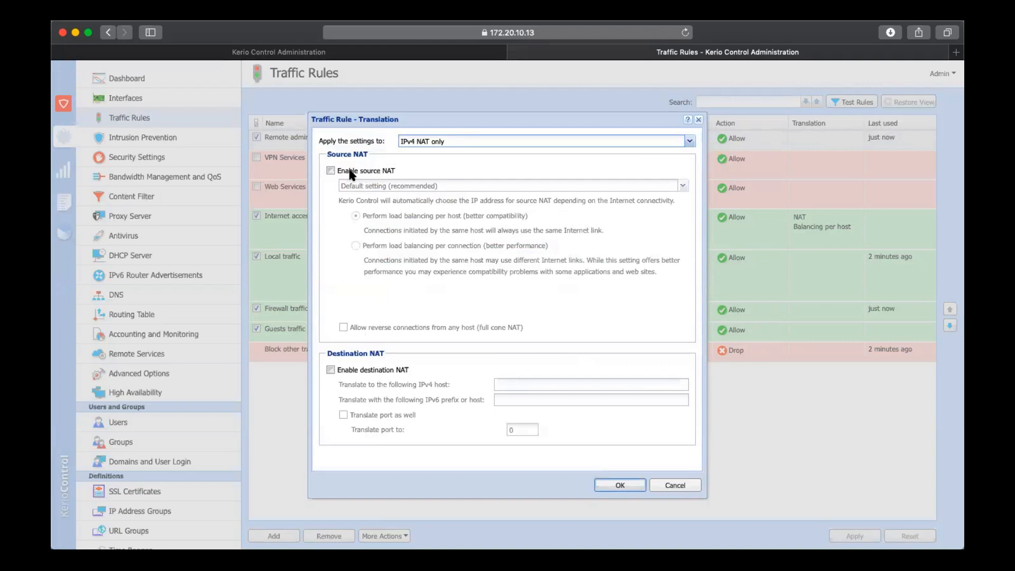
{"action": "left_click", "coordinate": [384, 182]}
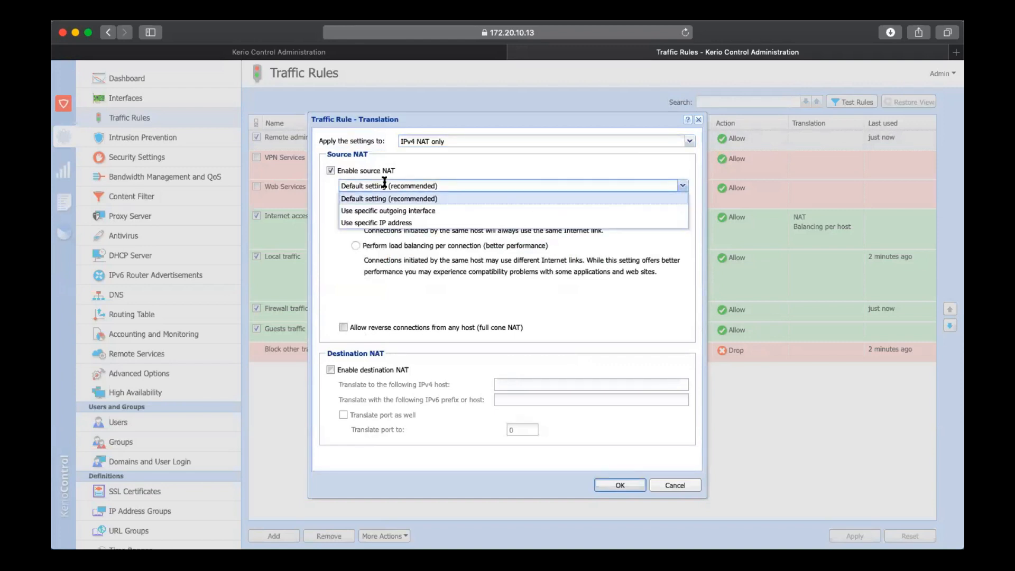
{"action": "left_click", "coordinate": [445, 170]}
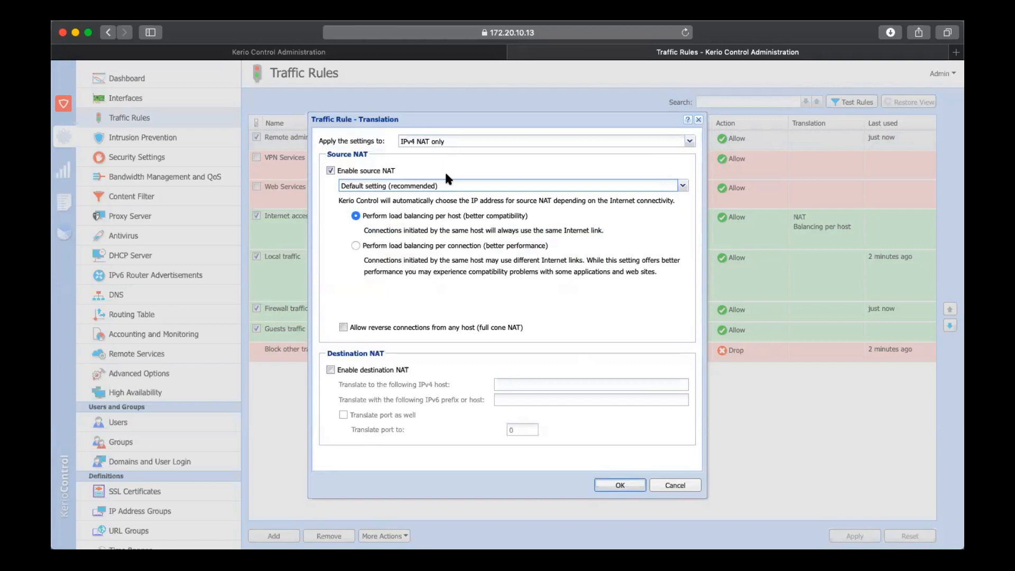
{"action": "left_click", "coordinate": [449, 186]}
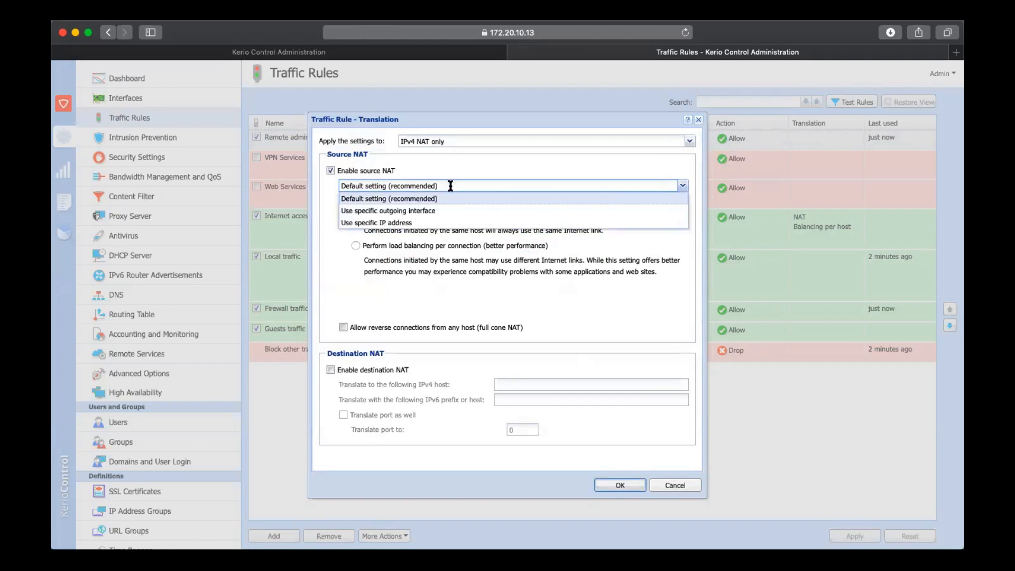
{"action": "left_click", "coordinate": [450, 210]}
{"action": "left_click", "coordinate": [461, 214]}
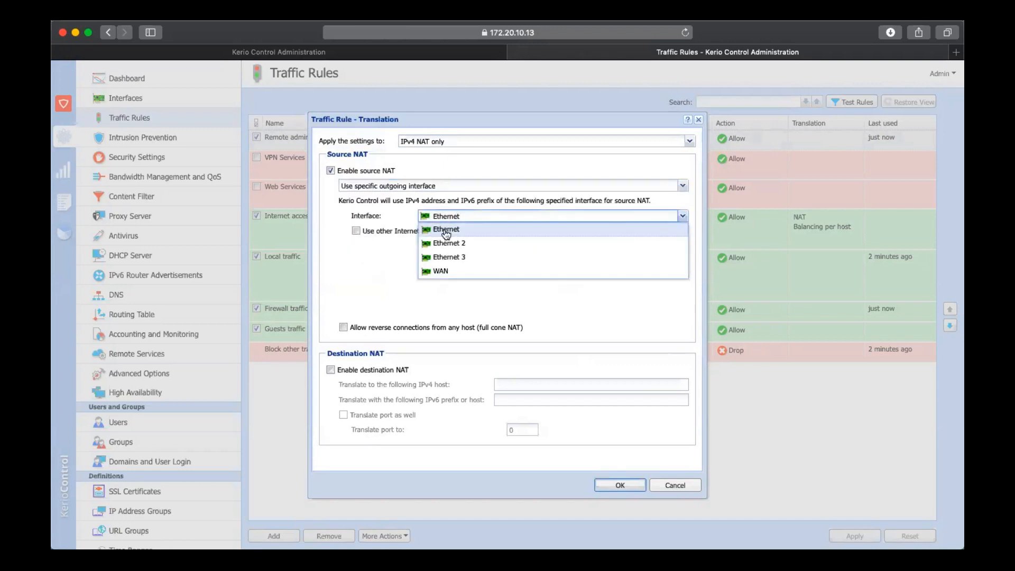
{"action": "left_click", "coordinate": [441, 272]}
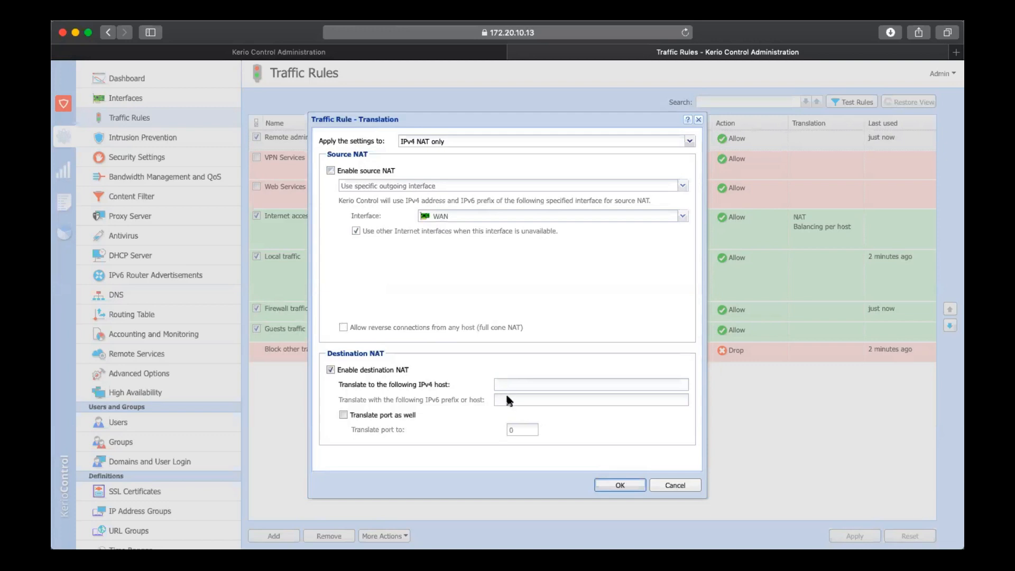
{"action": "left_click", "coordinate": [400, 418]}
{"action": "left_click", "coordinate": [688, 486]}
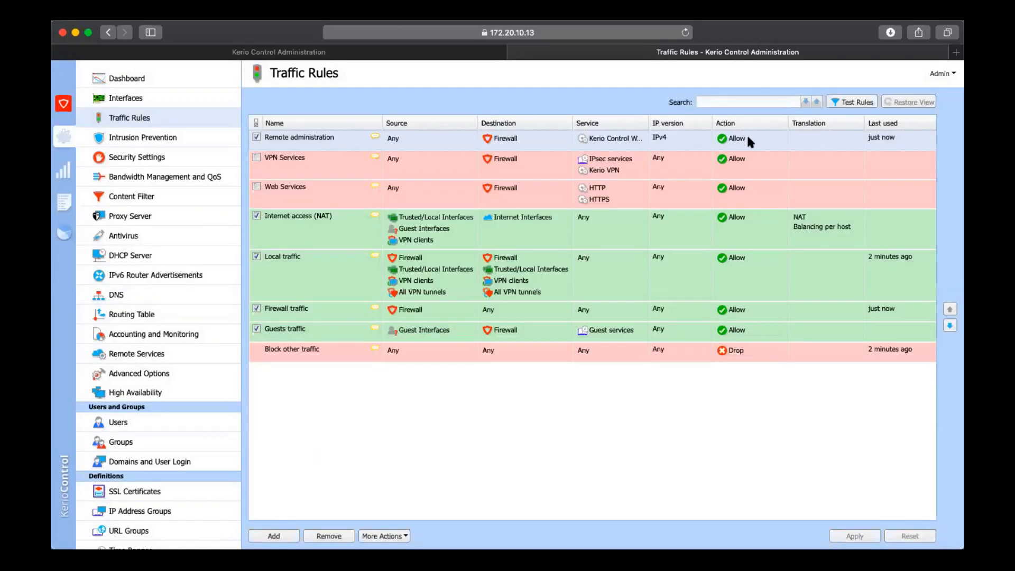
Try the Internet traffic chart and DSCP packet marking options in the Remote administration rule's action settings, and cancel
{"action": "double_click", "coordinate": [748, 138]}
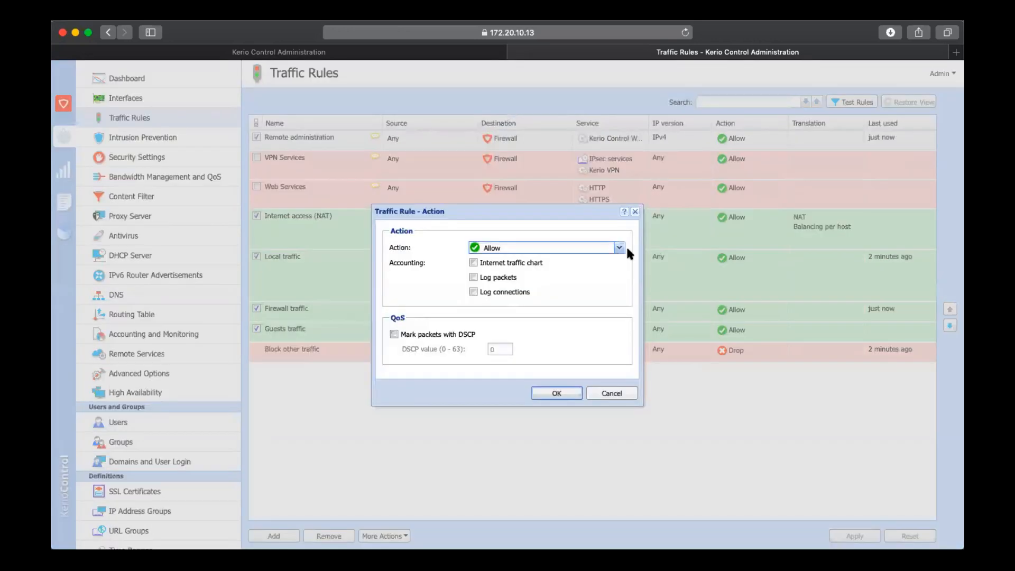
{"action": "left_click", "coordinate": [532, 266]}
{"action": "left_click", "coordinate": [532, 266]}
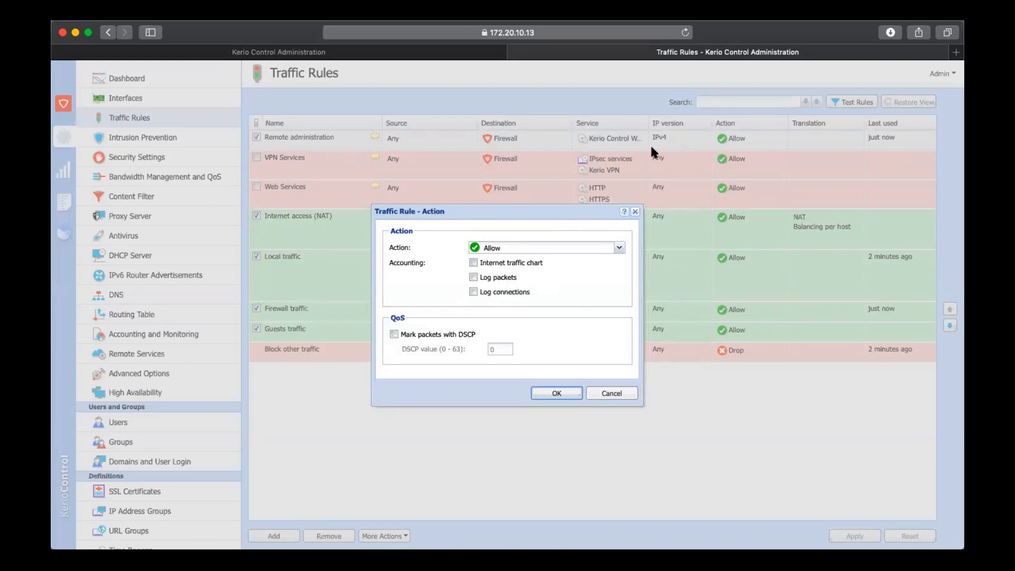
{"action": "left_click", "coordinate": [468, 335]}
{"action": "left_click", "coordinate": [502, 347]}
{"action": "left_click", "coordinate": [453, 333]}
{"action": "left_click", "coordinate": [608, 393]}
View the valid time choices for the Remote administration rule without changing its time range
{"action": "scroll", "coordinate": [843, 151], "scroll_direction": "right", "scroll_amount": 5}
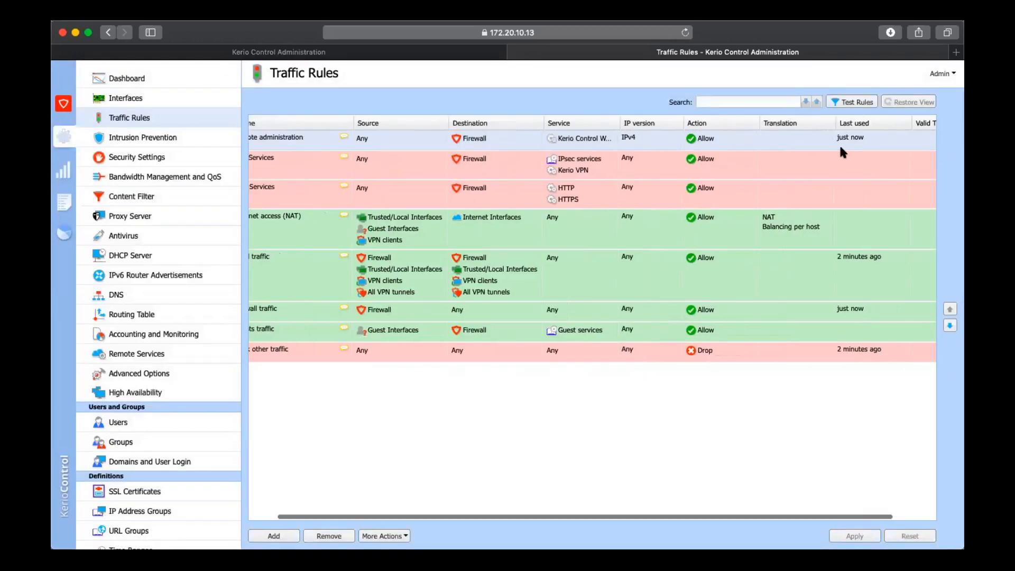
{"action": "left_click", "coordinate": [912, 142]}
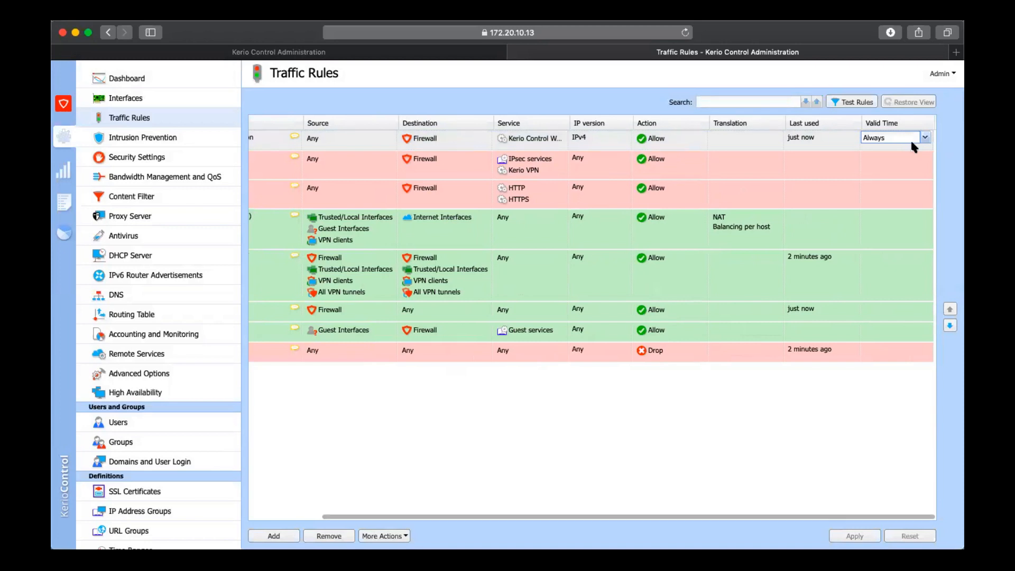
{"action": "left_click", "coordinate": [925, 139]}
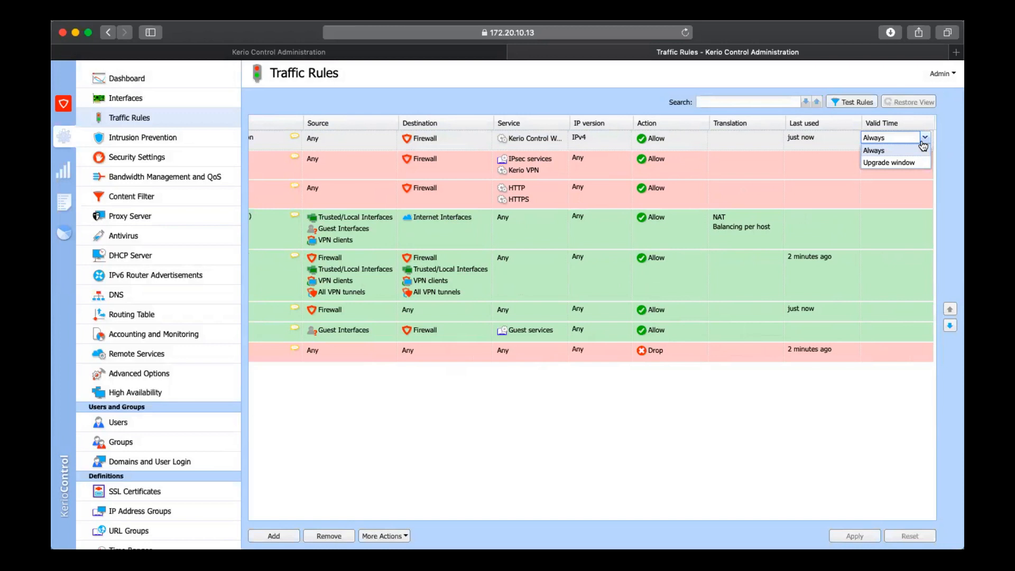
{"action": "left_click", "coordinate": [827, 200]}
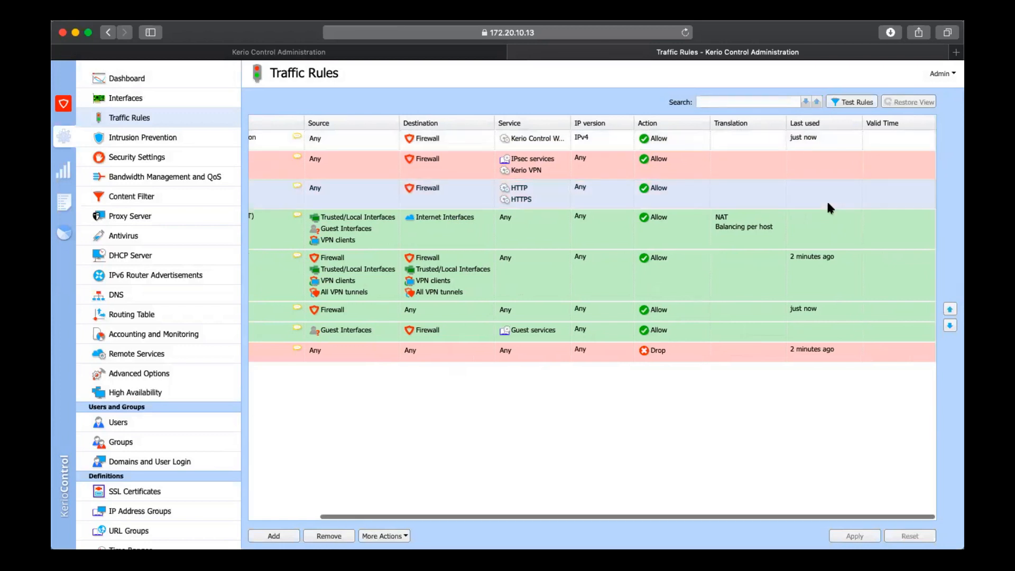
{"action": "scroll", "coordinate": [828, 206], "scroll_direction": "left", "scroll_amount": 3}
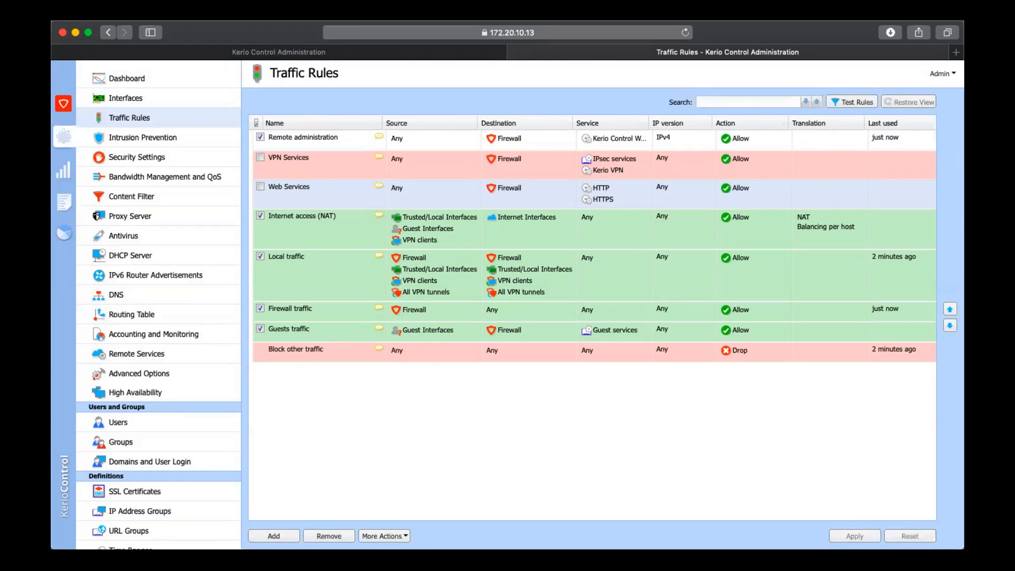
View the Intrusion Prevention severity levels and IP blacklists, and return to the Active Hosts status view
{"action": "left_click", "coordinate": [212, 141]}
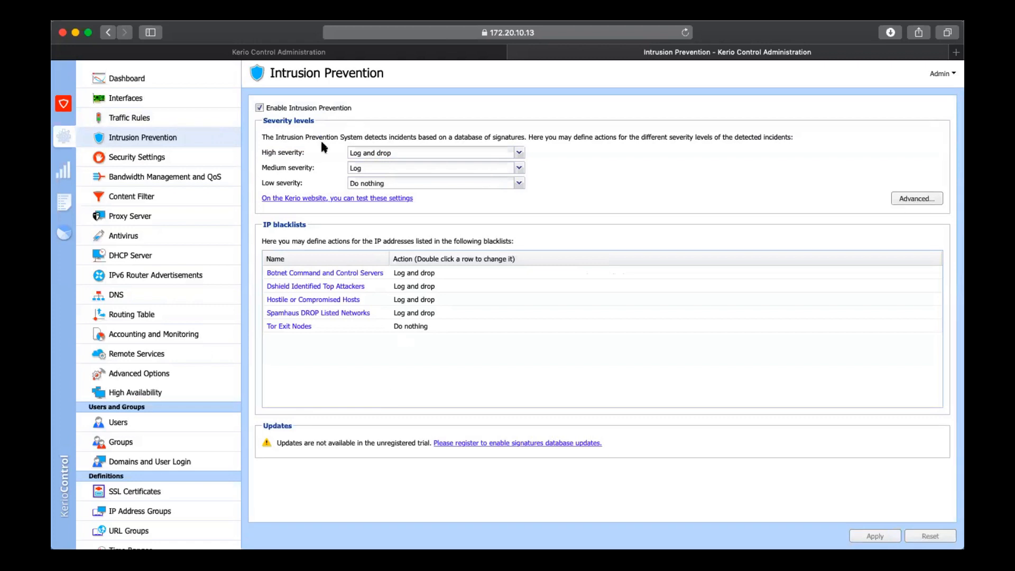
{"action": "left_click", "coordinate": [63, 174]}
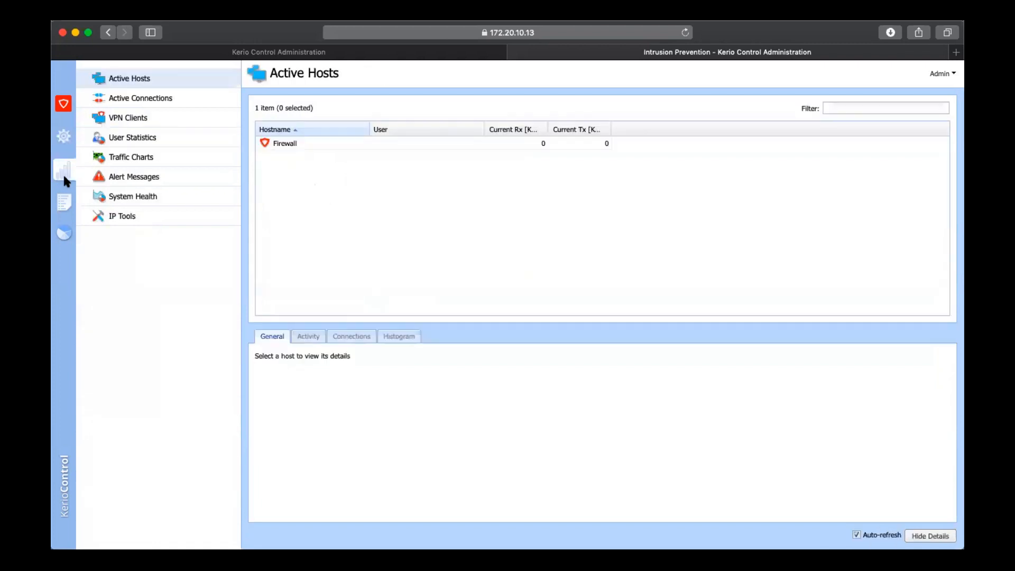
Switch to the Kerio Control login page at sip.espl.net.in and log in with the administrator username and account password
{"action": "left_click", "coordinate": [346, 53]}
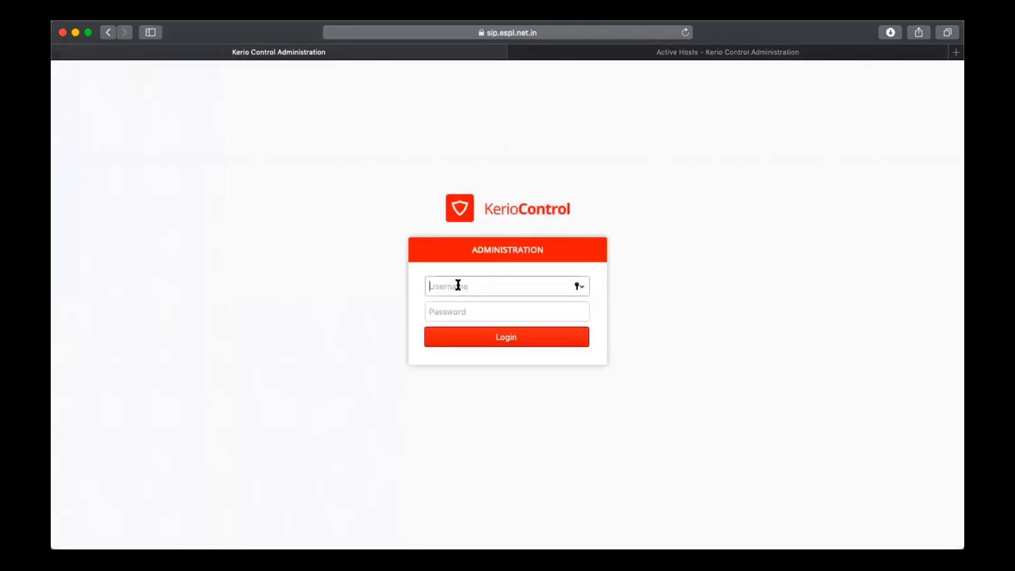
{"action": "type", "text": "admin"}
{"action": "key", "text": "Tab"}
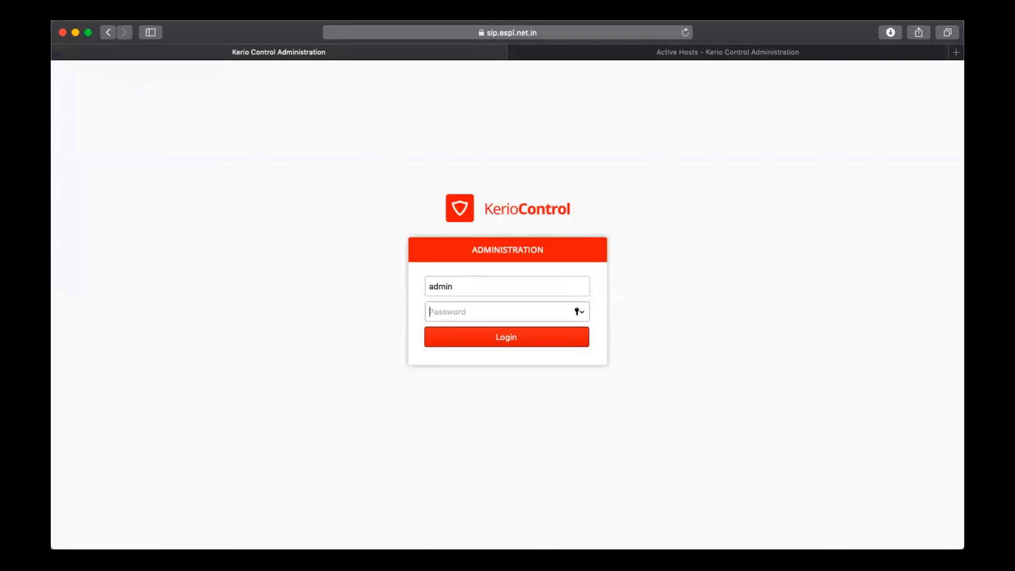
{"action": "type", "text": "••••••••••"}
{"action": "key", "text": "Return"}
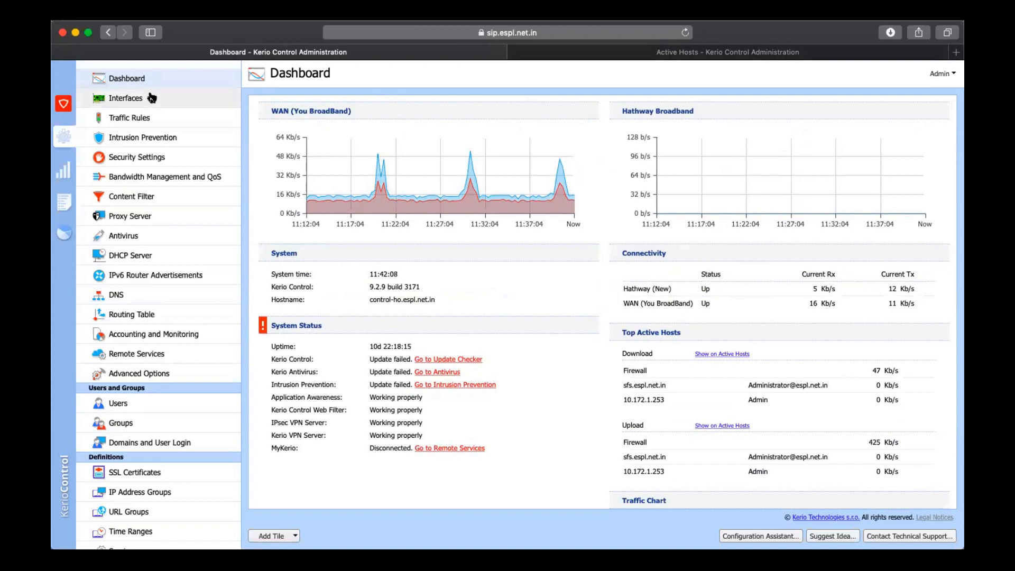
View the Interfaces list and the properties of the Vesu VPN tunnel, and close them without changes
{"action": "left_click", "coordinate": [152, 98]}
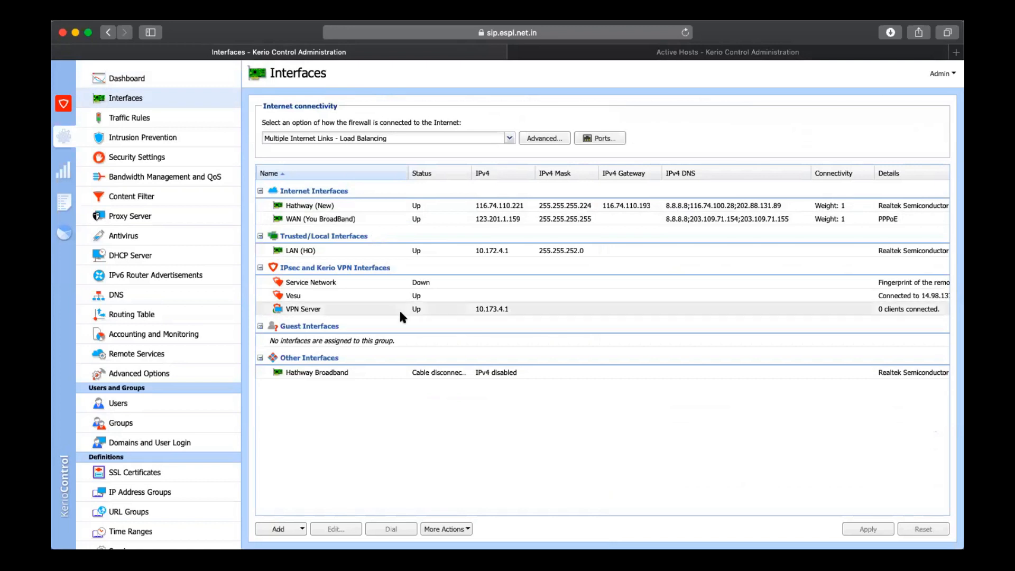
{"action": "left_click", "coordinate": [385, 294]}
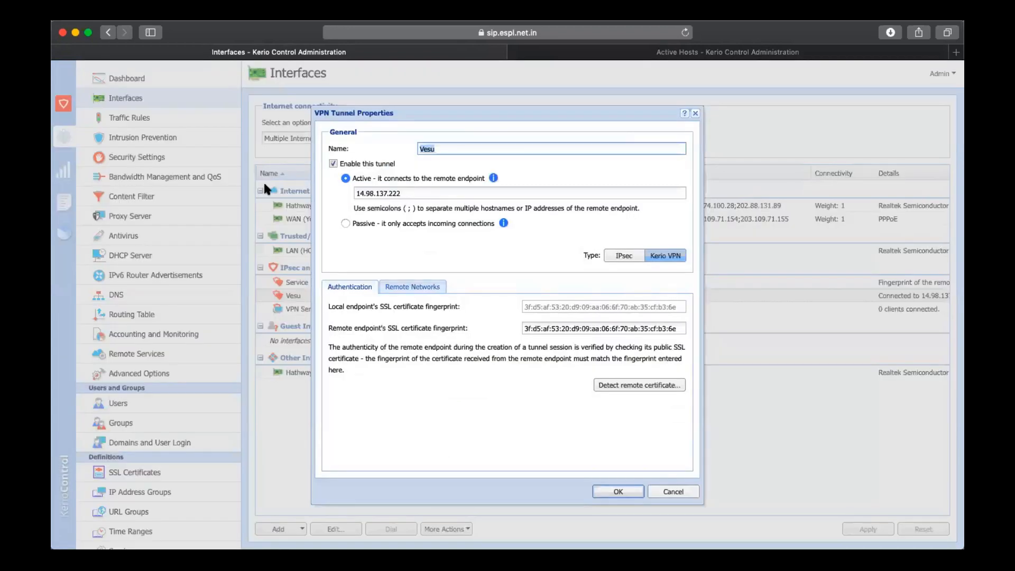
{"action": "left_click", "coordinate": [674, 491]}
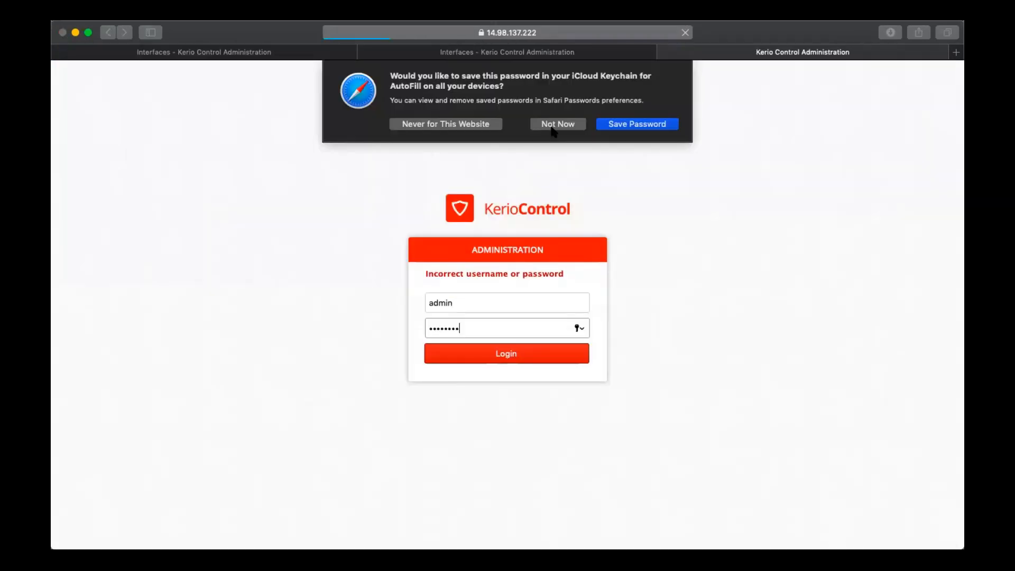
Open the Kerio Control administration at 14.98.137.222 and view its interfaces, selecting LAN 1 (TATA SIP)
{"action": "left_click", "coordinate": [553, 126]}
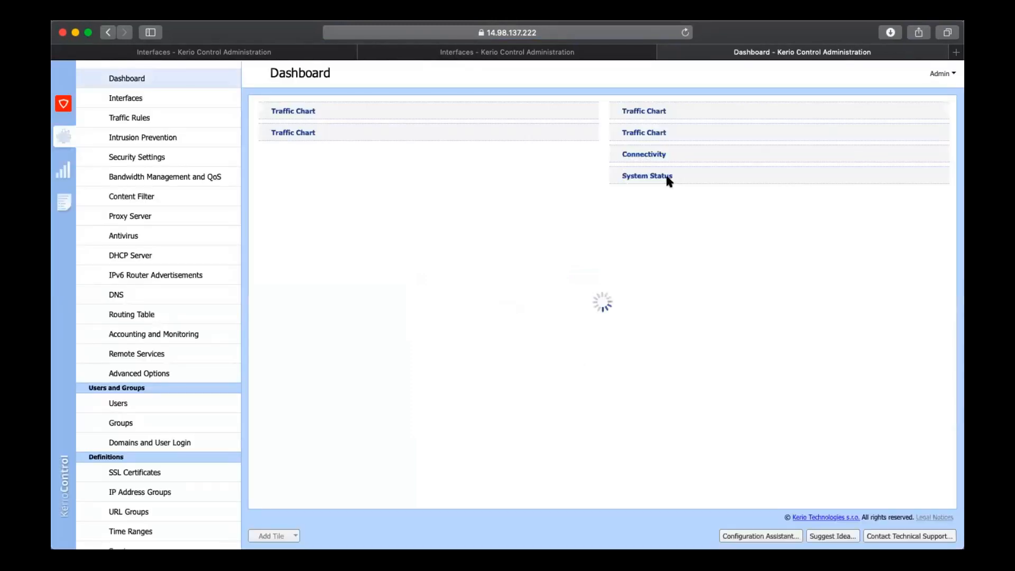
{"action": "left_click", "coordinate": [160, 98]}
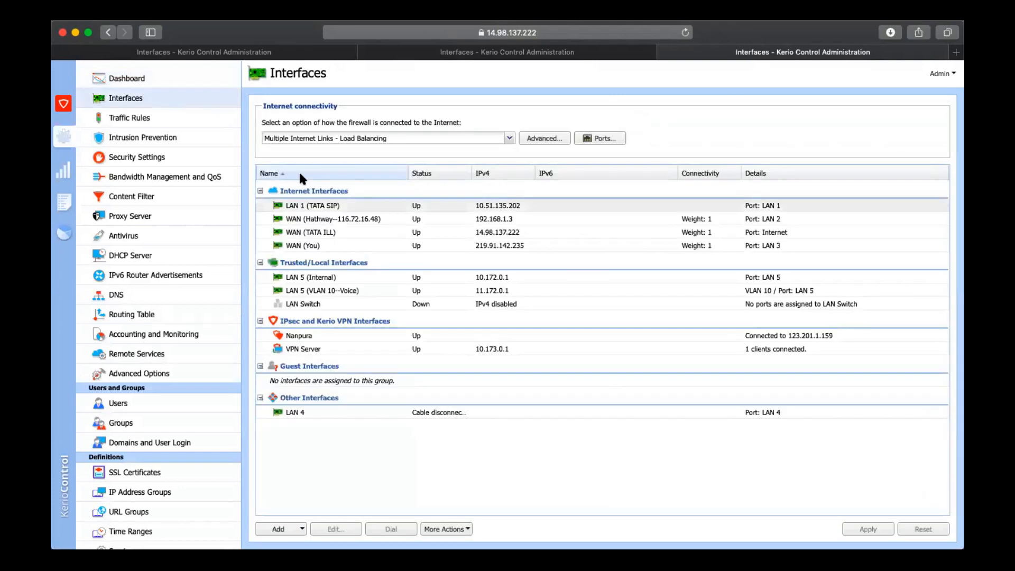
{"action": "left_click", "coordinate": [349, 209]}
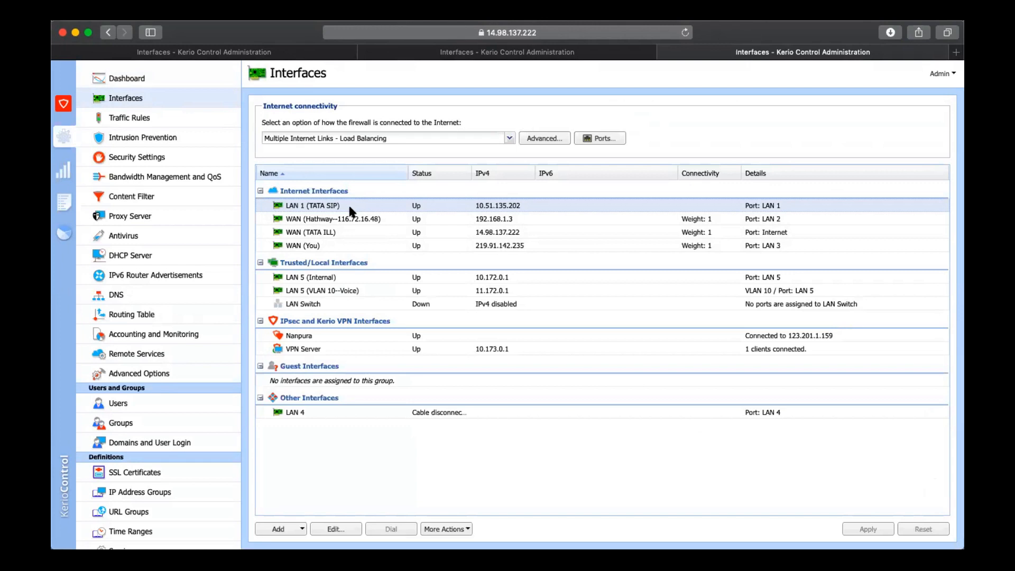
View the VLAN settings in the LAN 5 (Internal) interface properties, and close them without changes
{"action": "left_click", "coordinate": [361, 276]}
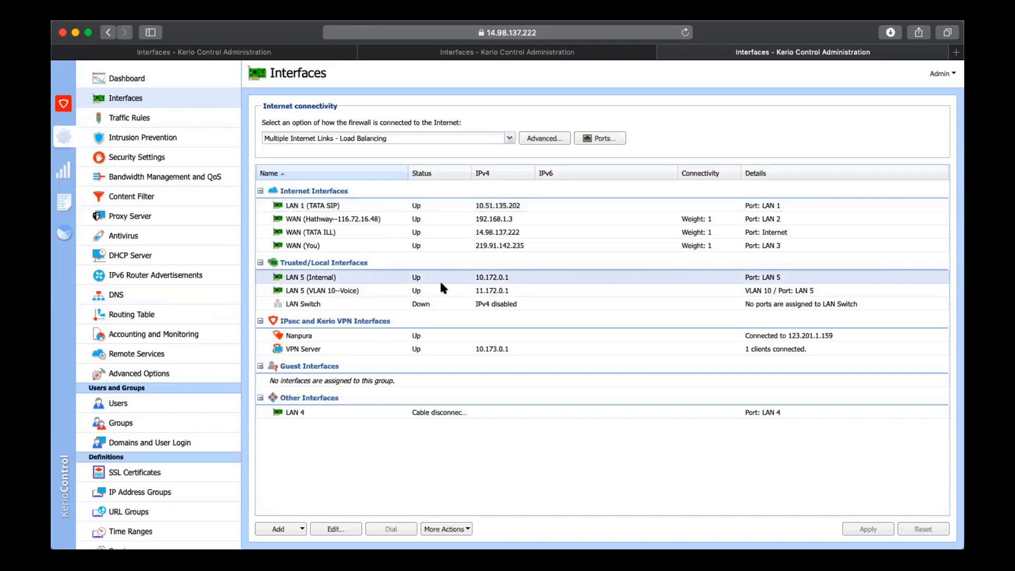
{"action": "double_click", "coordinate": [420, 275]}
{"action": "left_click", "coordinate": [421, 274]}
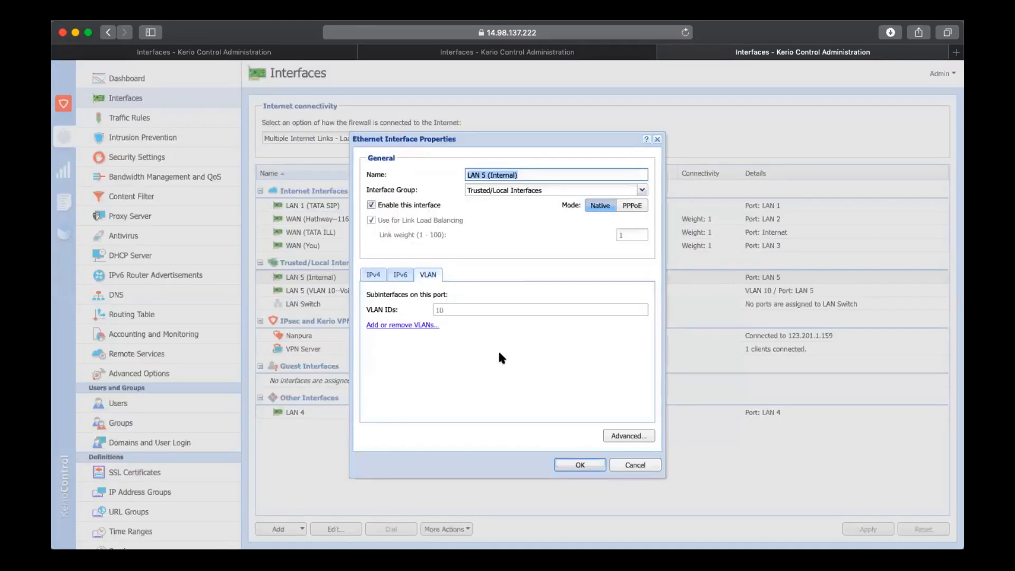
{"action": "left_click", "coordinate": [624, 464]}
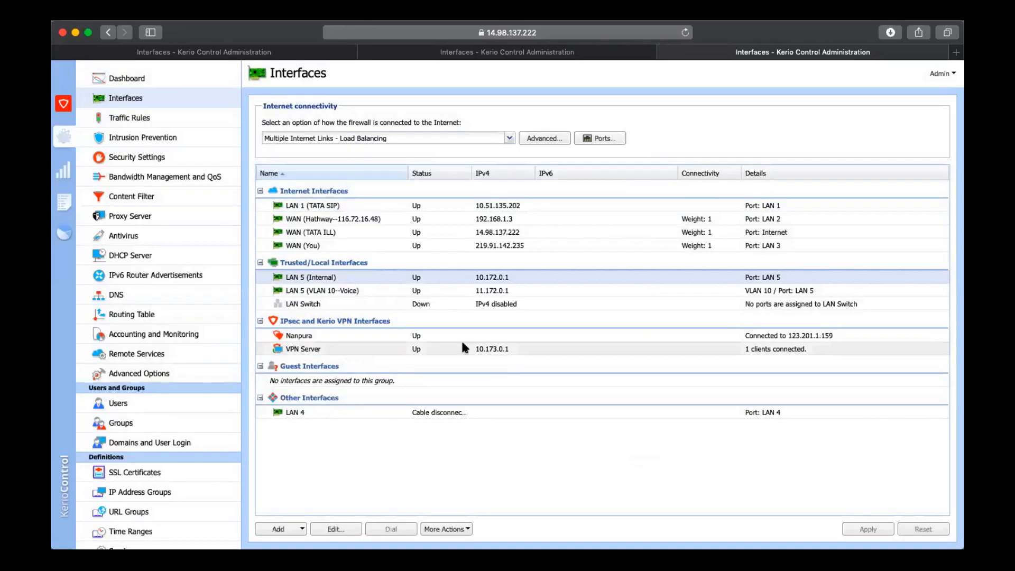
Look at the LAN 4 interface and the Nanpura VPN tunnel properties without changing them
{"action": "left_click", "coordinate": [430, 412]}
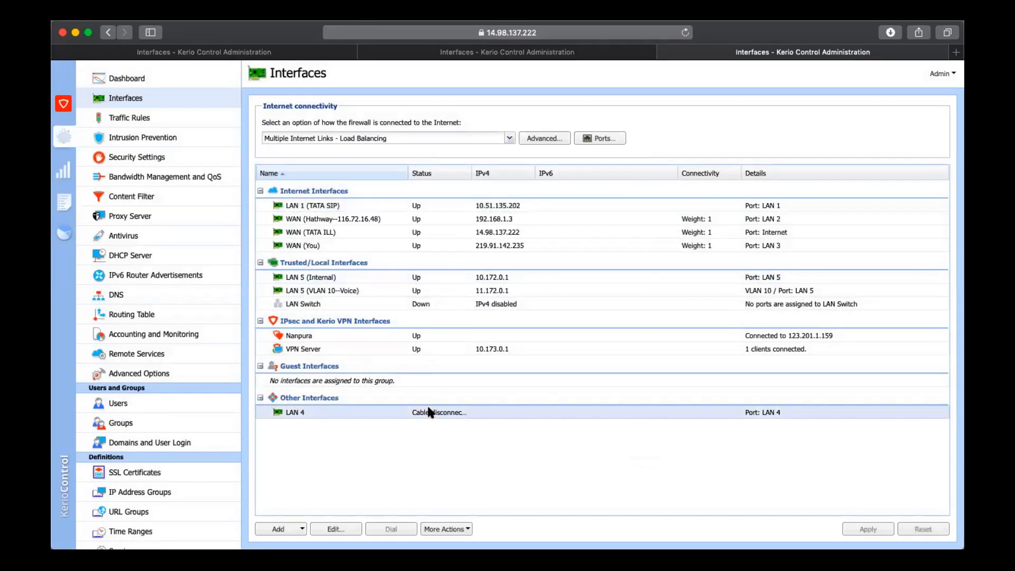
{"action": "left_click", "coordinate": [387, 338]}
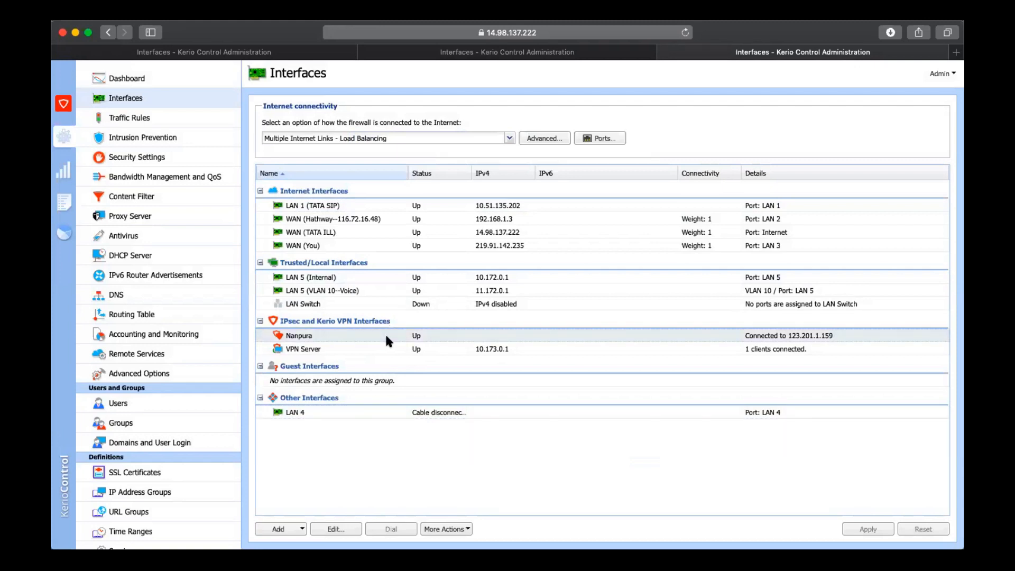
{"action": "double_click", "coordinate": [386, 338]}
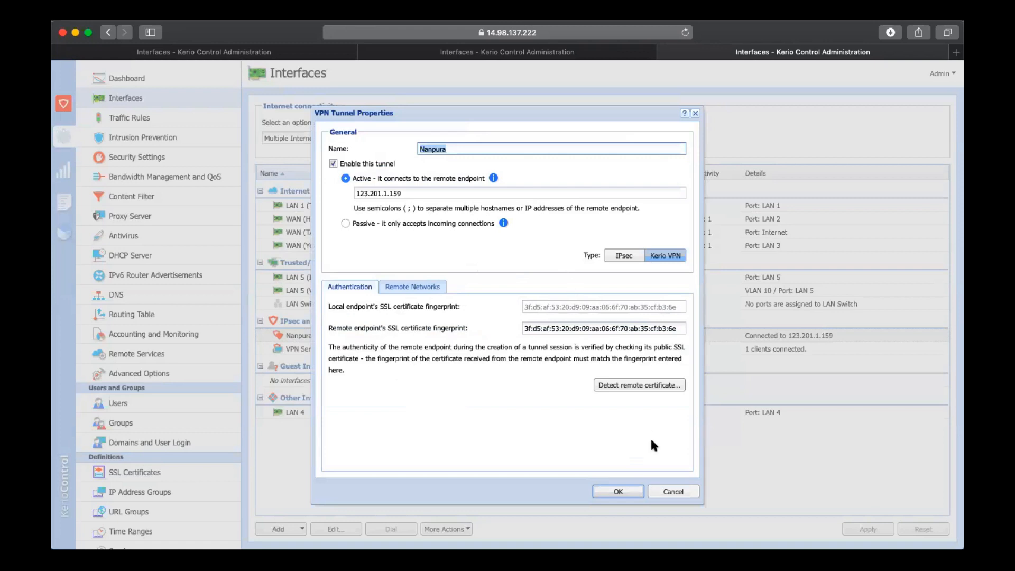
{"action": "left_click", "coordinate": [680, 493]}
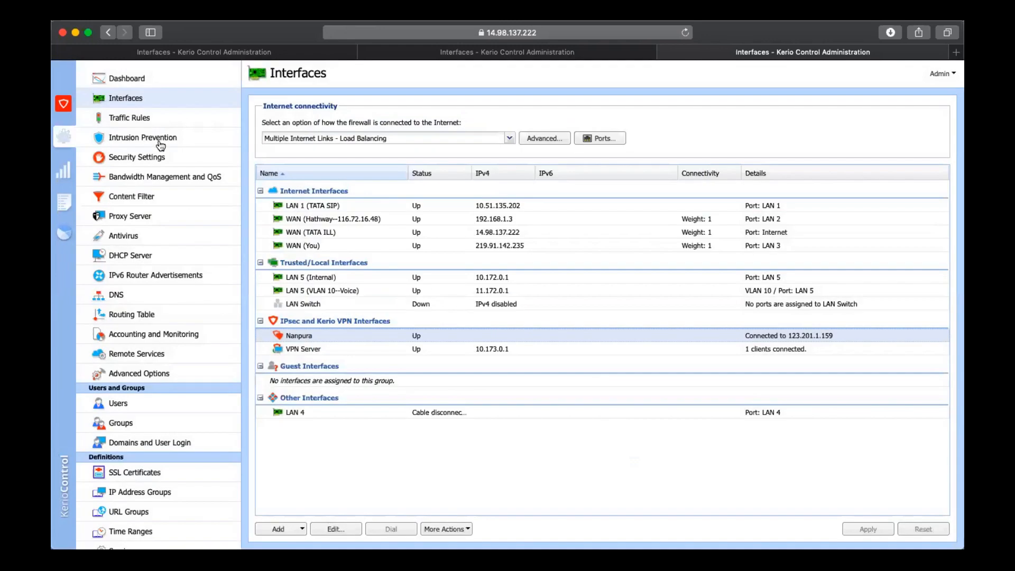
Review the Intrusion Prevention page and the Security Settings for MAC filter, connection limits, GeoIP filter and miscellaneous options
{"action": "left_click", "coordinate": [160, 140]}
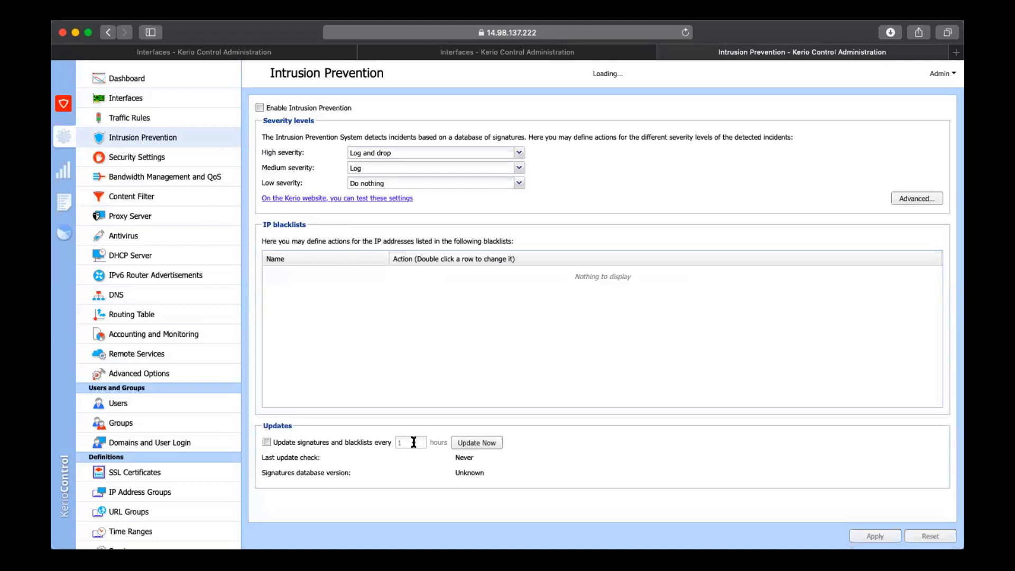
{"action": "type", "text": "1"}
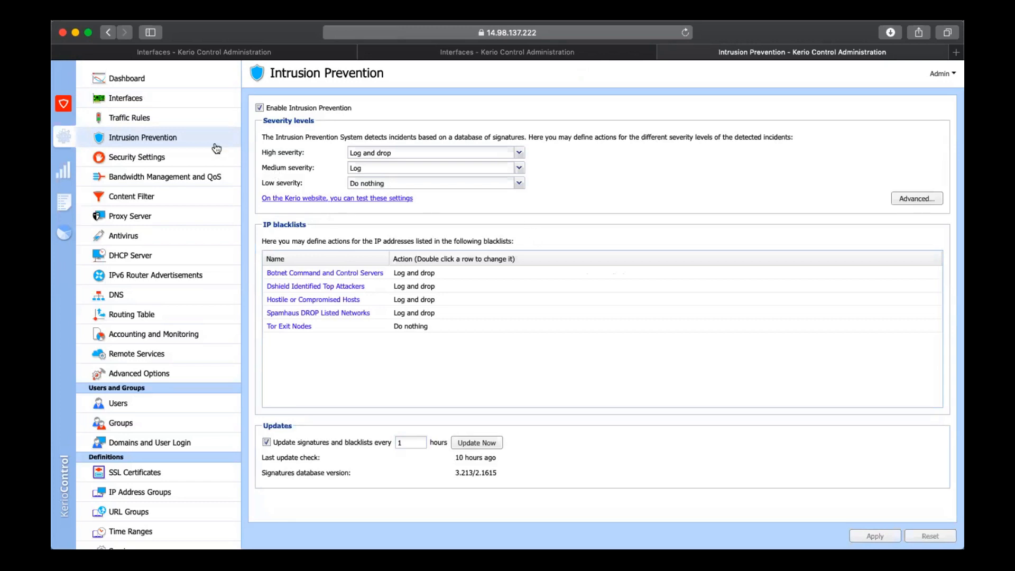
{"action": "left_click", "coordinate": [199, 160]}
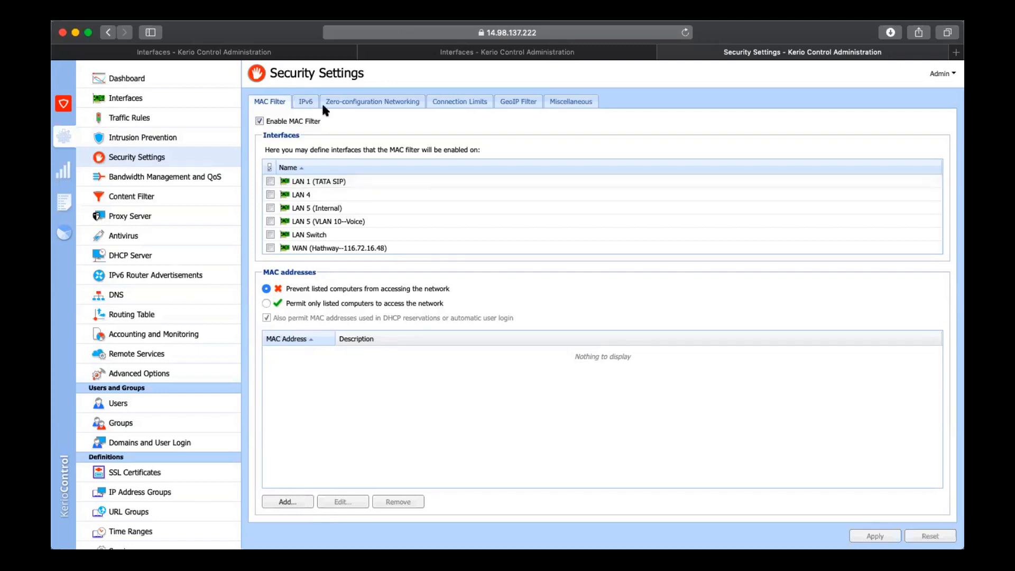
{"action": "left_click", "coordinate": [459, 105]}
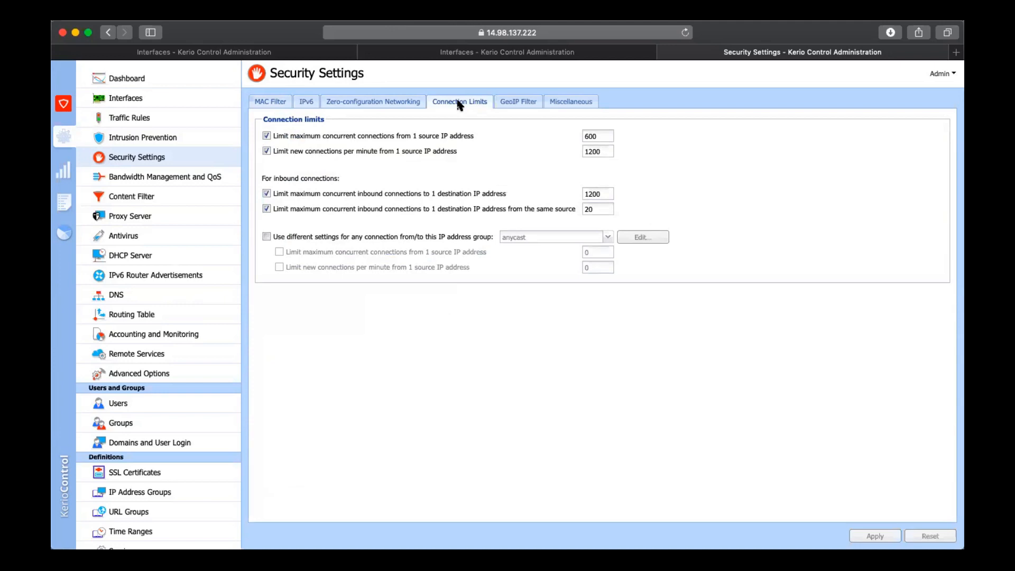
{"action": "left_click", "coordinate": [518, 104]}
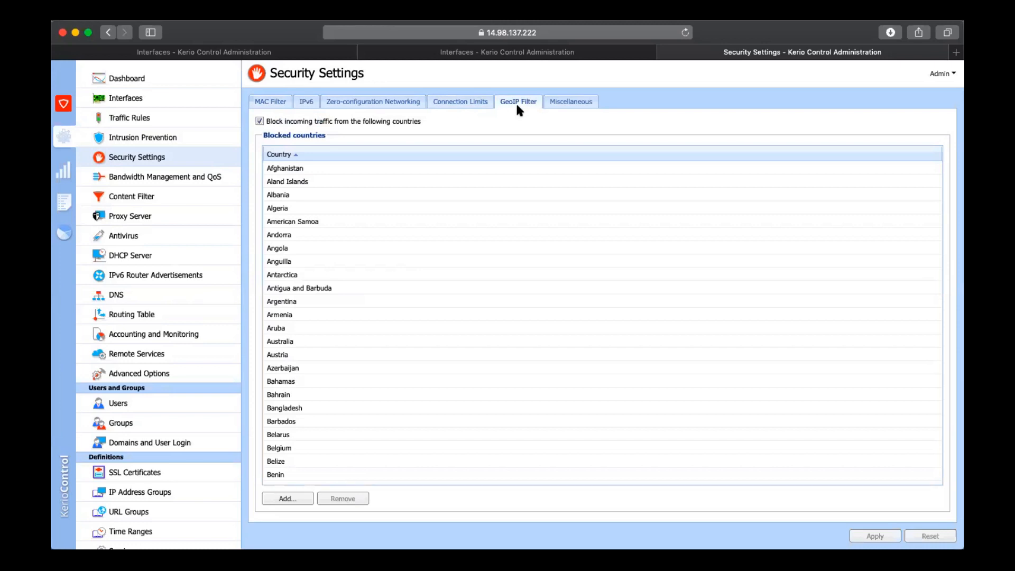
{"action": "scroll", "coordinate": [458, 374], "scroll_direction": "down", "scroll_amount": 20}
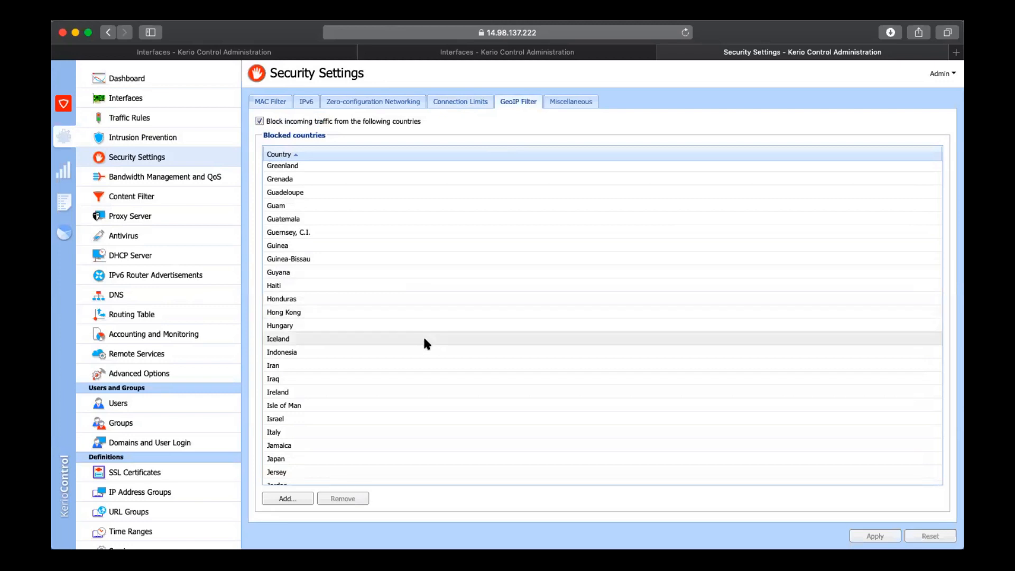
{"action": "left_click", "coordinate": [561, 106]}
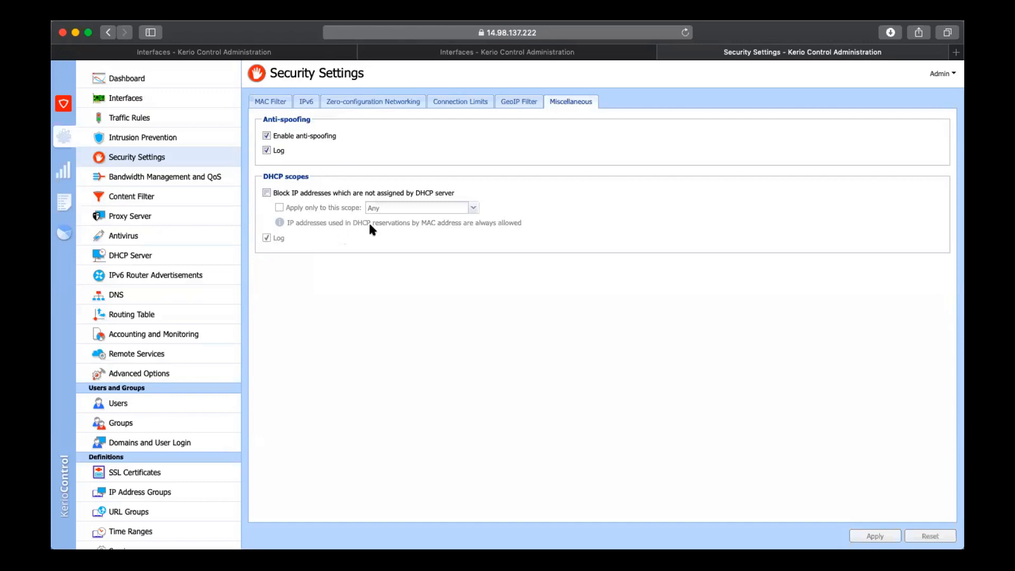
Add the Streaming & Downloadable Video category to the traffic conditions of the SIP VoIP bandwidth management rule
{"action": "left_click", "coordinate": [154, 185]}
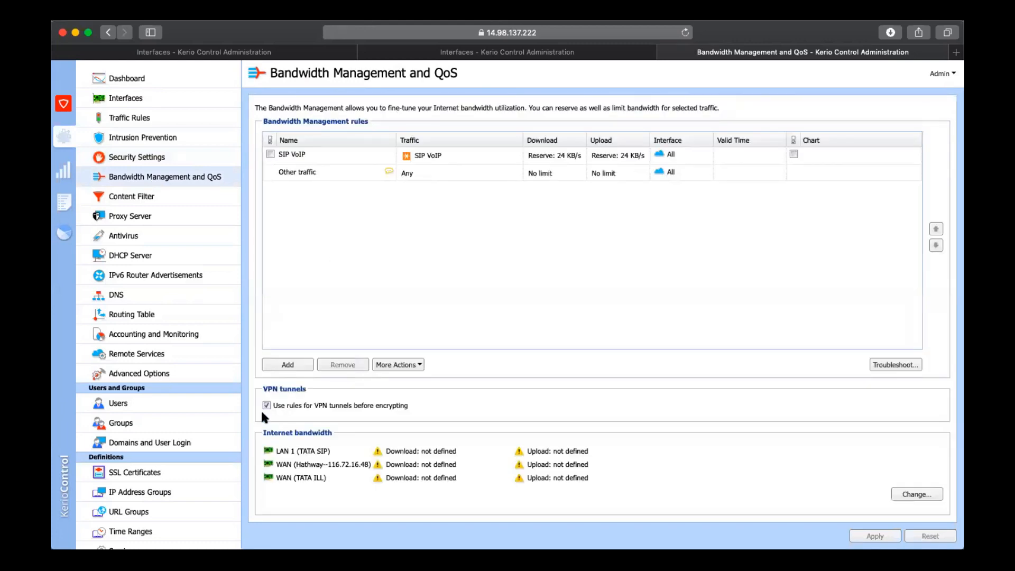
{"action": "left_click", "coordinate": [361, 151]}
{"action": "left_click", "coordinate": [363, 152]}
{"action": "double_click", "coordinate": [436, 157]}
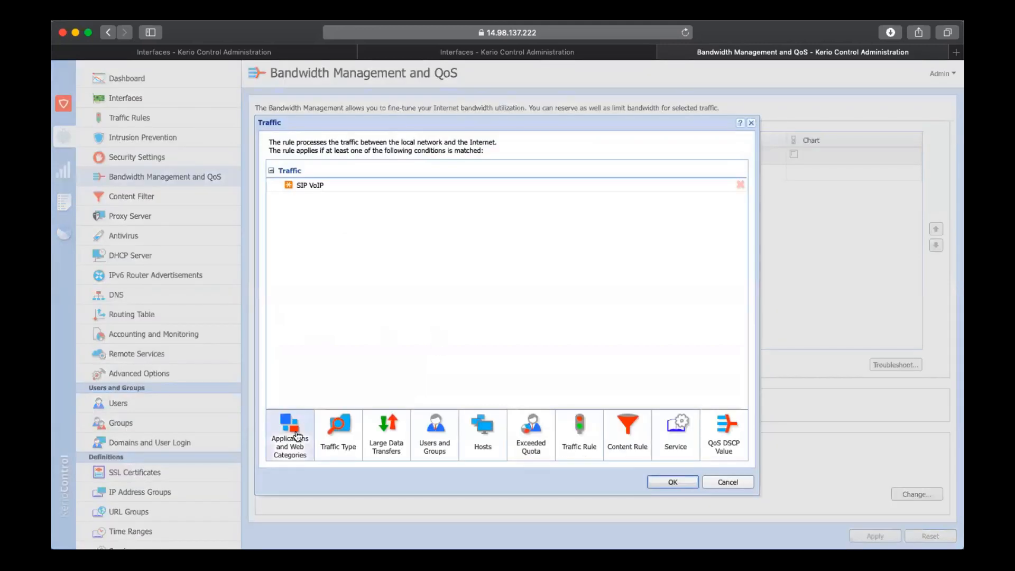
{"action": "left_click", "coordinate": [298, 436]}
{"action": "scroll", "coordinate": [554, 316], "scroll_direction": "down", "scroll_amount": 3}
{"action": "scroll", "coordinate": [556, 316], "scroll_direction": "down", "scroll_amount": 3}
{"action": "scroll", "coordinate": [555, 316], "scroll_direction": "up", "scroll_amount": 2}
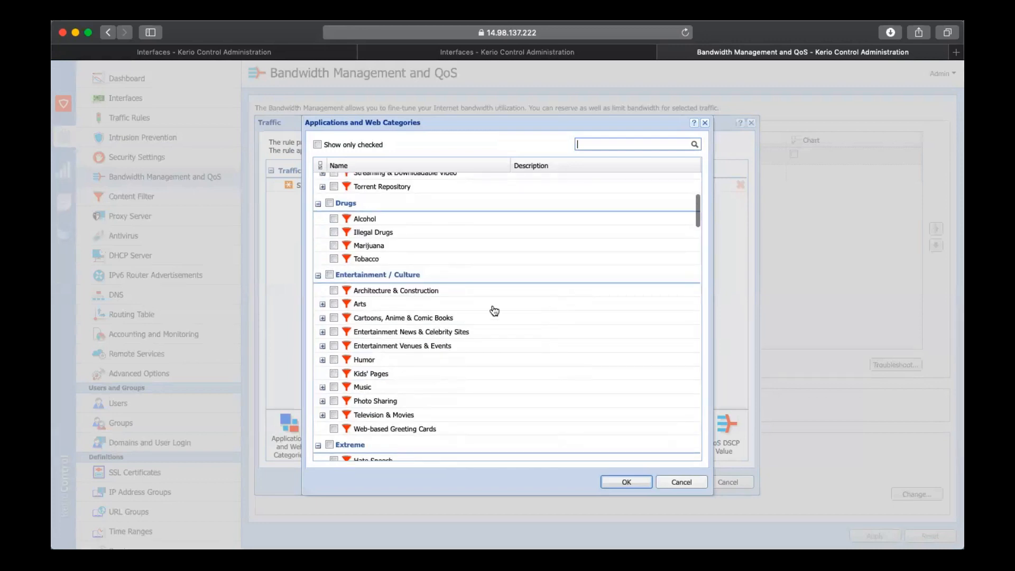
{"action": "scroll", "coordinate": [355, 282], "scroll_direction": "up", "scroll_amount": 3}
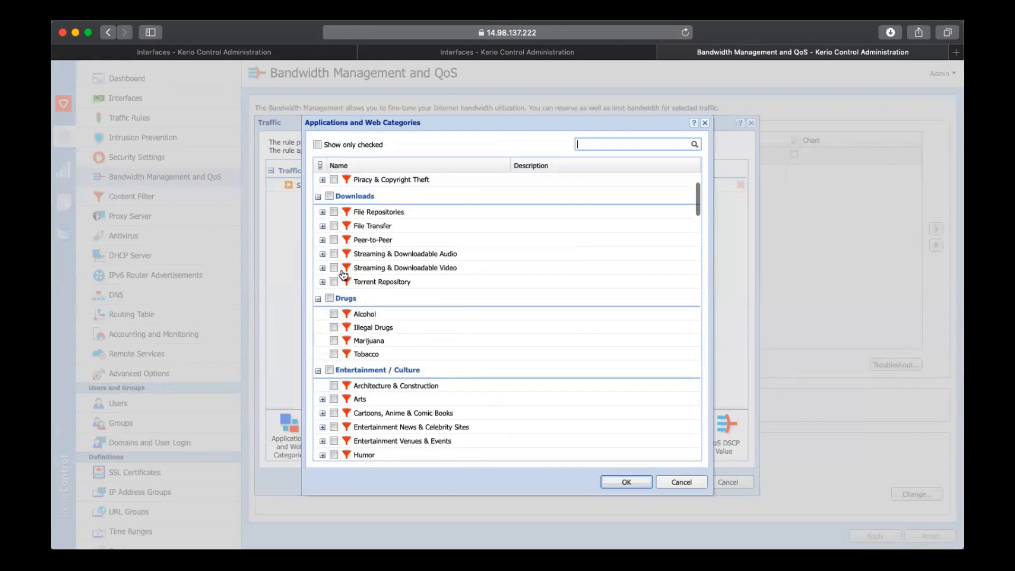
{"action": "left_click", "coordinate": [334, 268]}
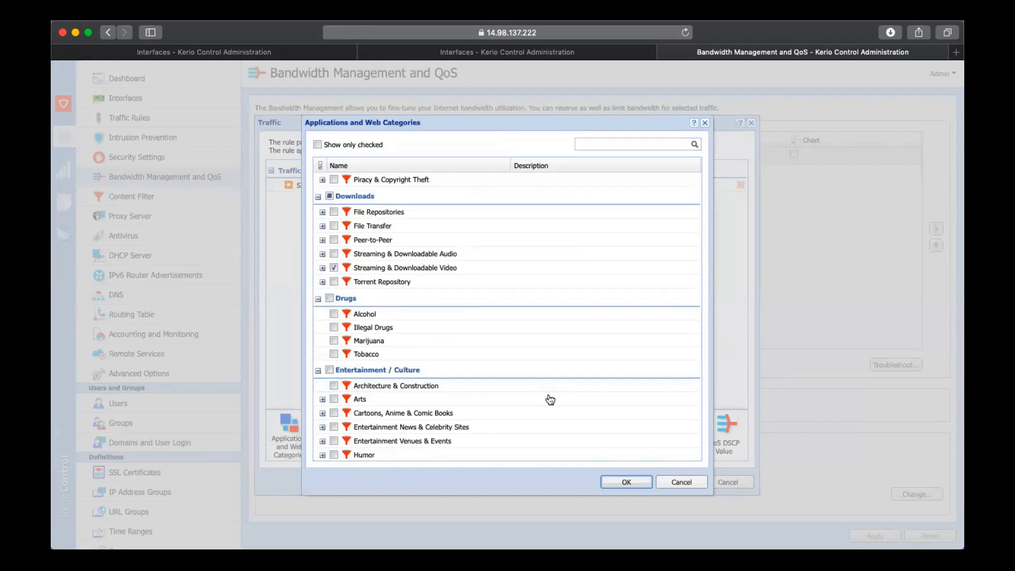
{"action": "left_click", "coordinate": [641, 483]}
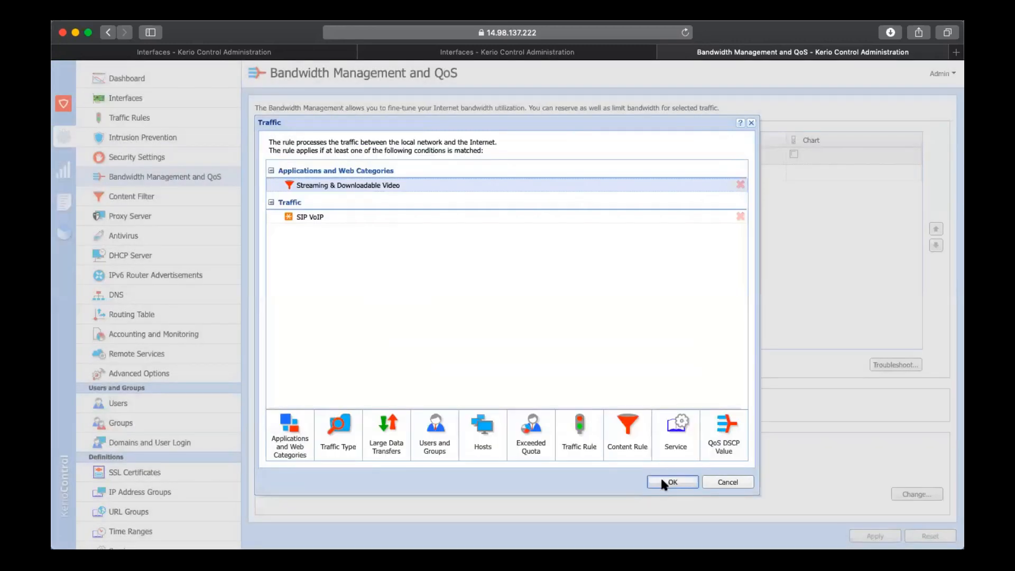
{"action": "left_click", "coordinate": [661, 478]}
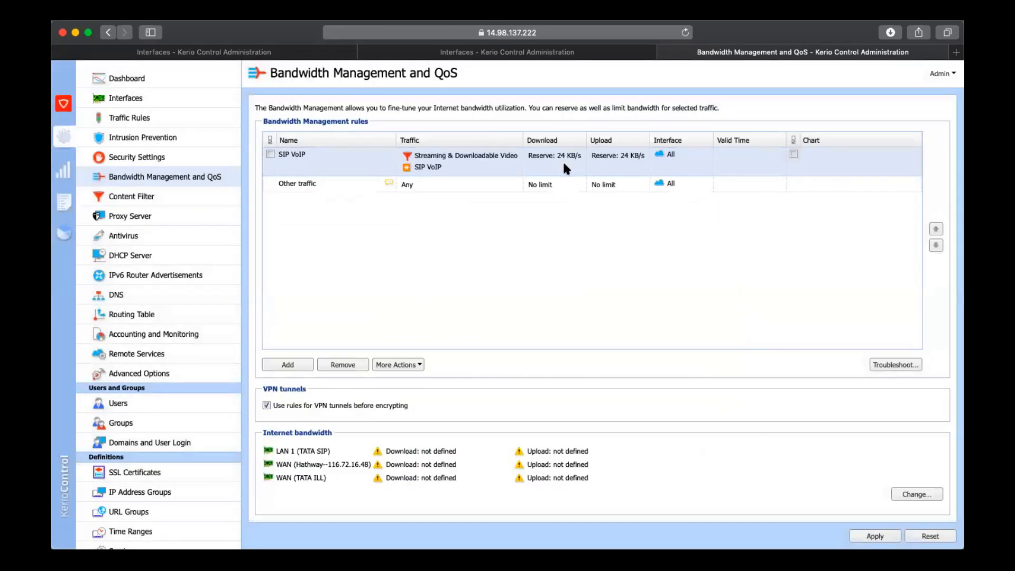
View the SIP VoIP rule's download bandwidth policy and its selectable interfaces, and cancel both without changes
{"action": "double_click", "coordinate": [563, 165]}
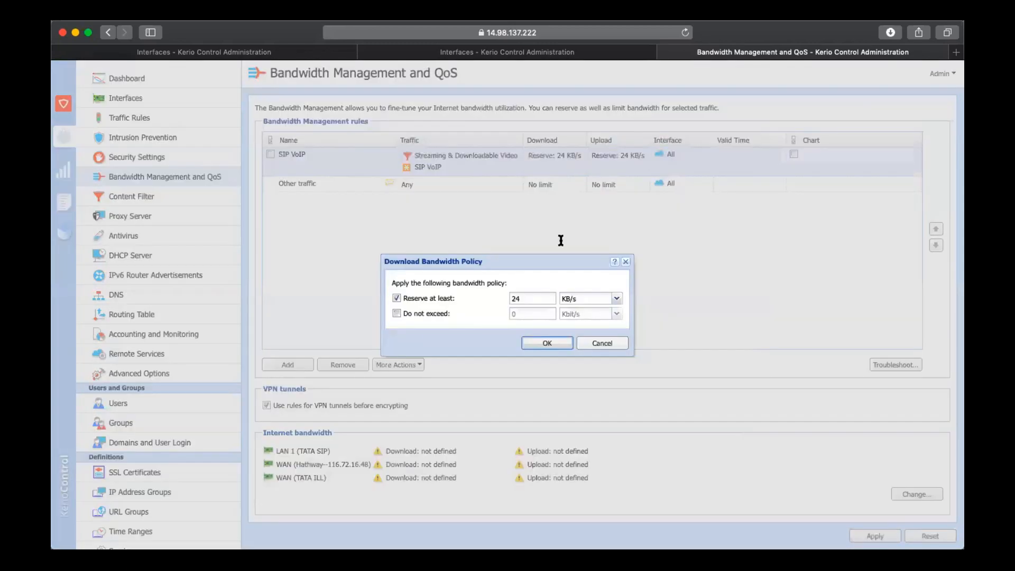
{"action": "left_click", "coordinate": [603, 344]}
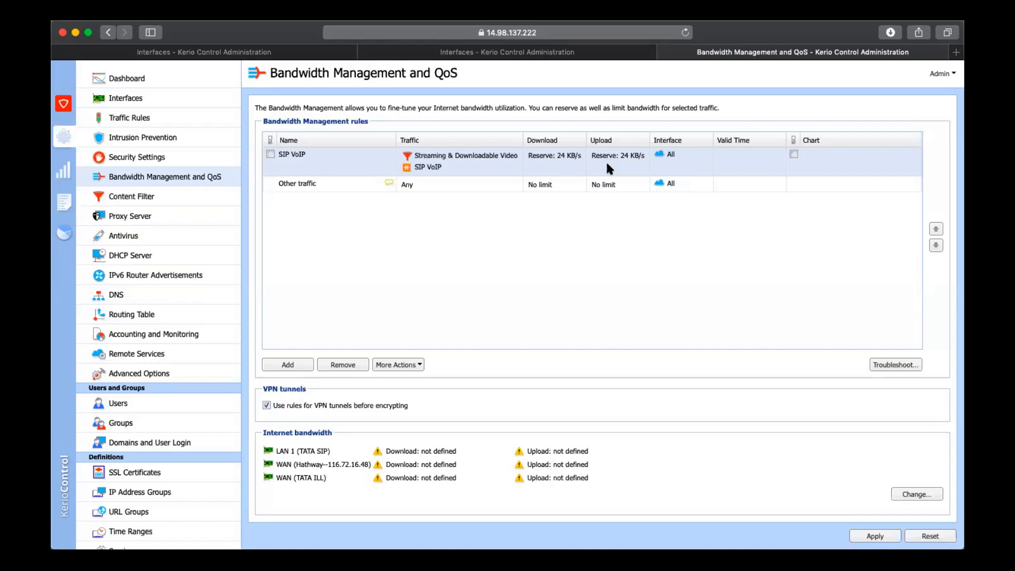
{"action": "double_click", "coordinate": [672, 150]}
{"action": "left_click", "coordinate": [505, 291]}
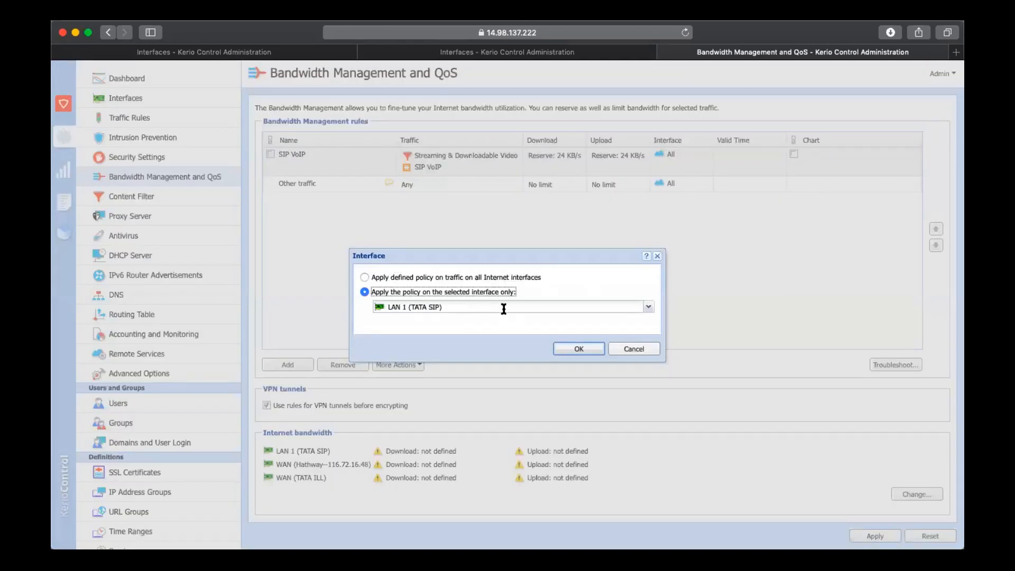
{"action": "left_click", "coordinate": [504, 307]}
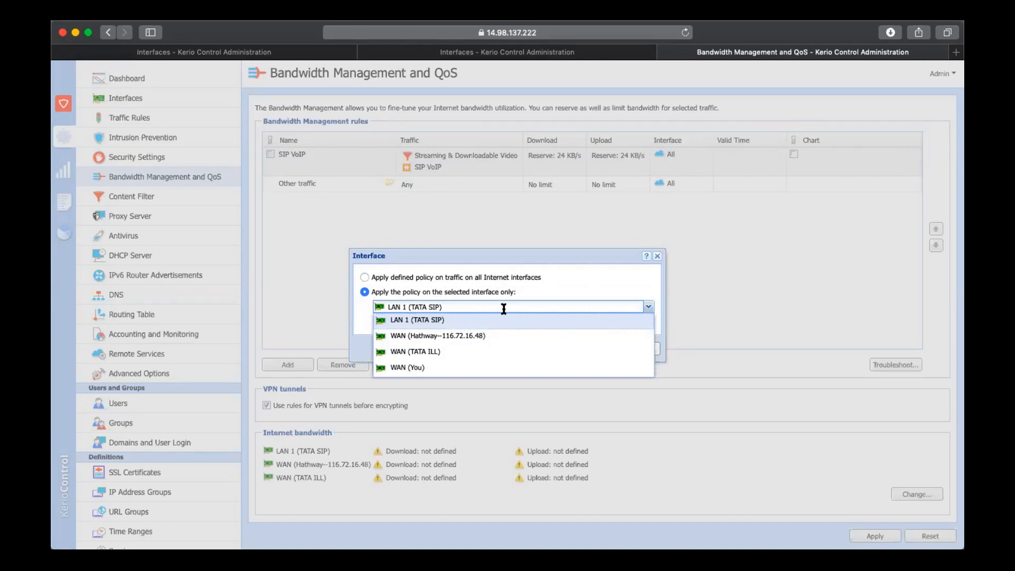
{"action": "left_click", "coordinate": [657, 256]}
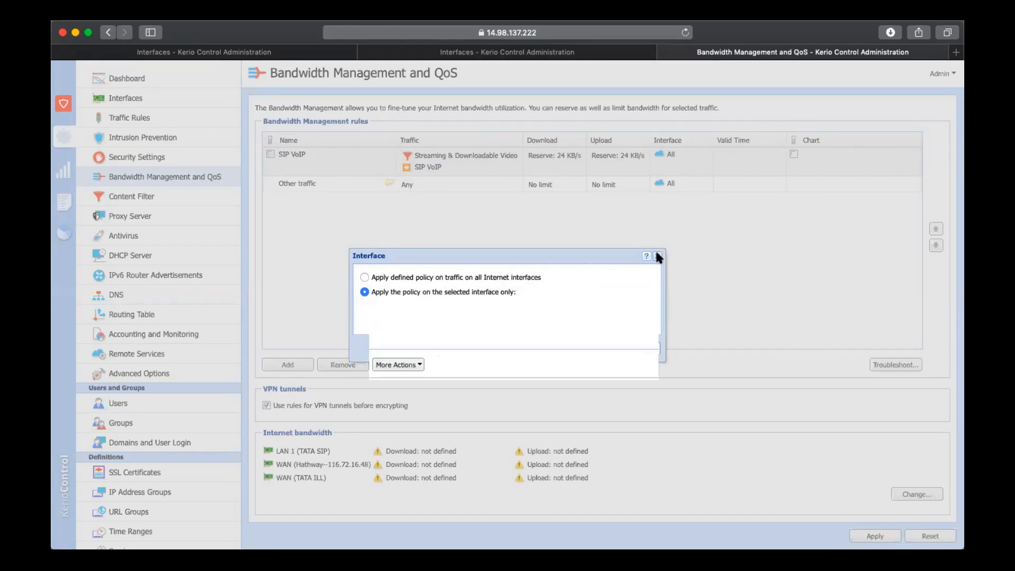
View the valid time choices for the SIP VoIP bandwidth rule without changing its time range
{"action": "left_click", "coordinate": [741, 156]}
{"action": "left_click", "coordinate": [778, 154]}
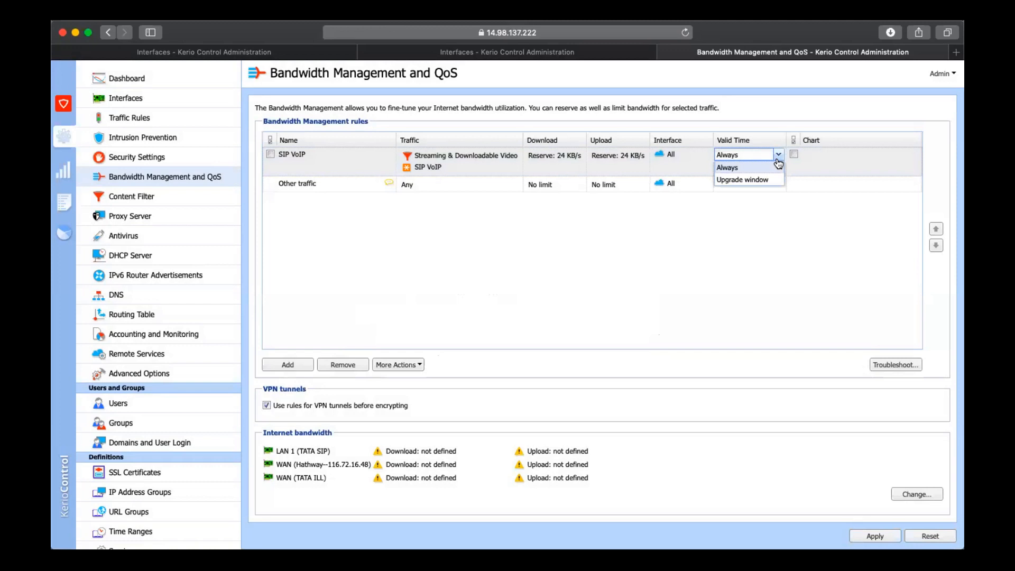
{"action": "left_click", "coordinate": [709, 150]}
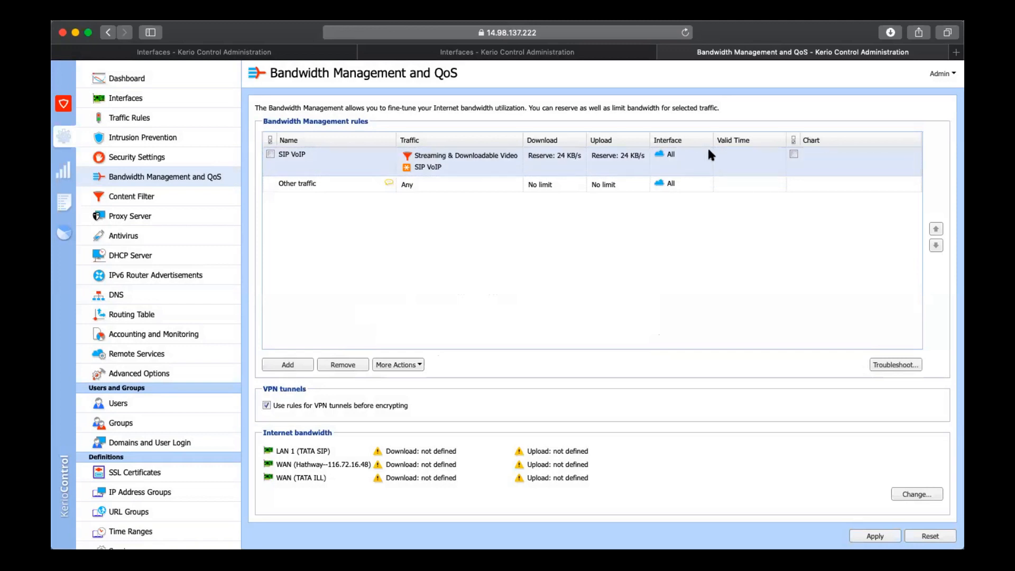
Remove the Streaming & Downloadable Video category from the SIP VoIP rule's traffic conditions
{"action": "double_click", "coordinate": [460, 155]}
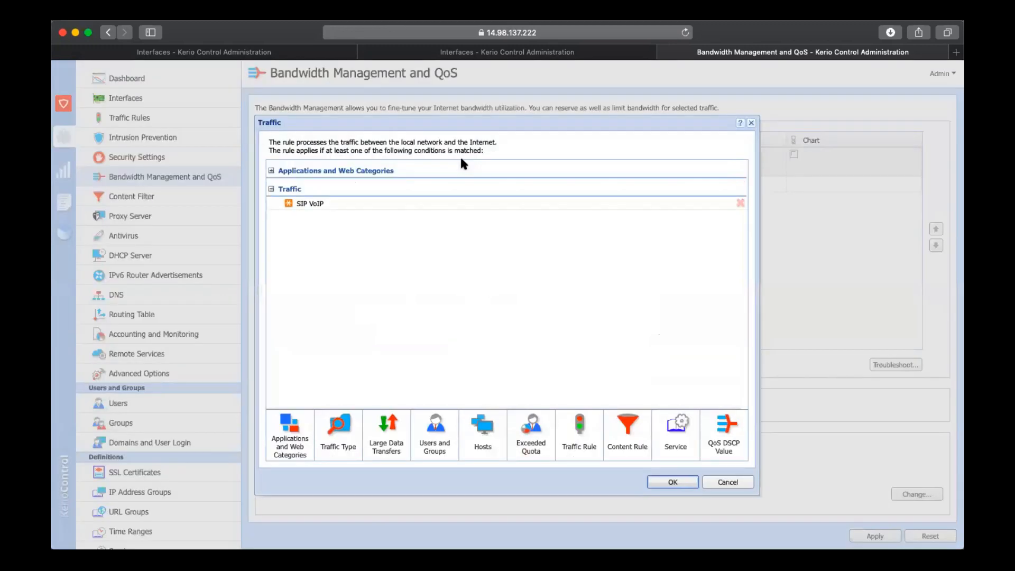
{"action": "left_click", "coordinate": [271, 171]}
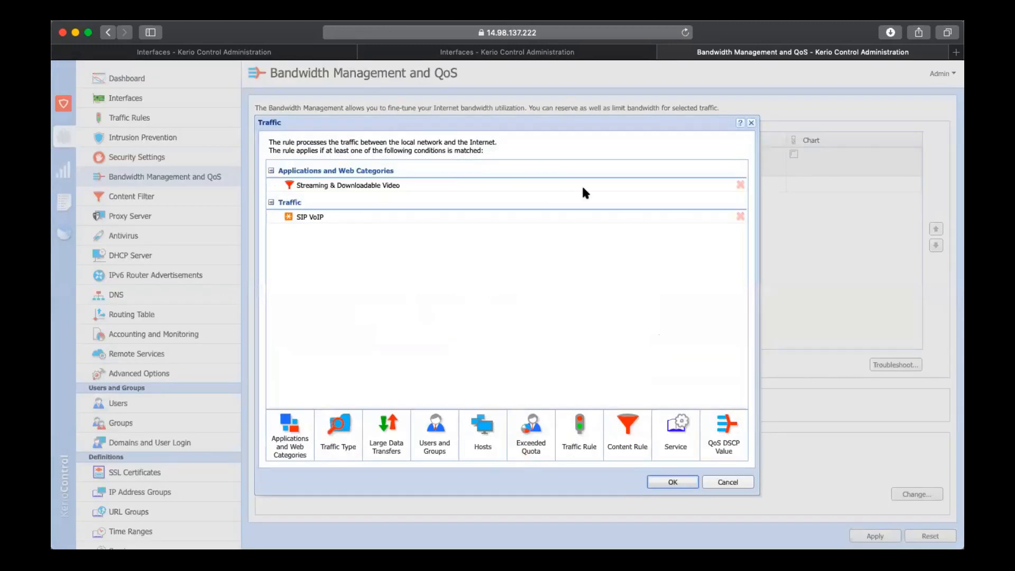
{"action": "left_click", "coordinate": [740, 185]}
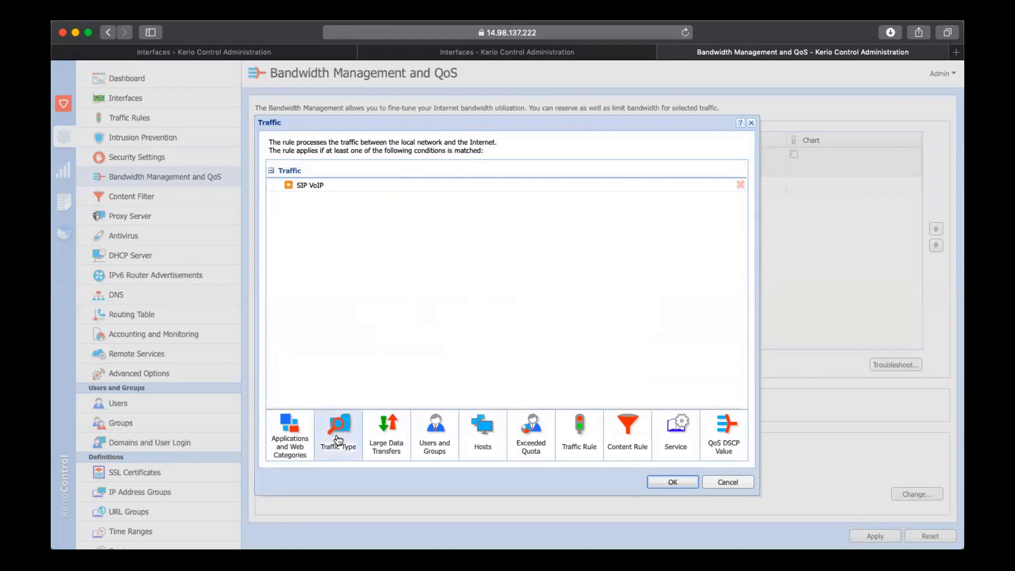
Browse the traffic rules and services available as conditions for the SIP VoIP rule, and cancel both selections
{"action": "left_click", "coordinate": [581, 436]}
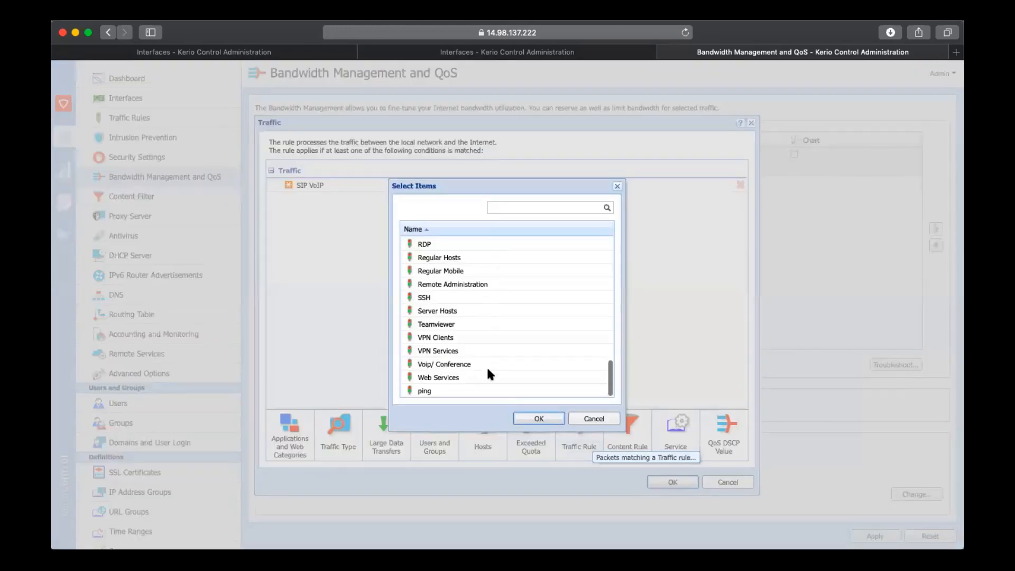
{"action": "scroll", "coordinate": [487, 369], "scroll_direction": "down", "scroll_amount": 2}
{"action": "left_click", "coordinate": [461, 350]}
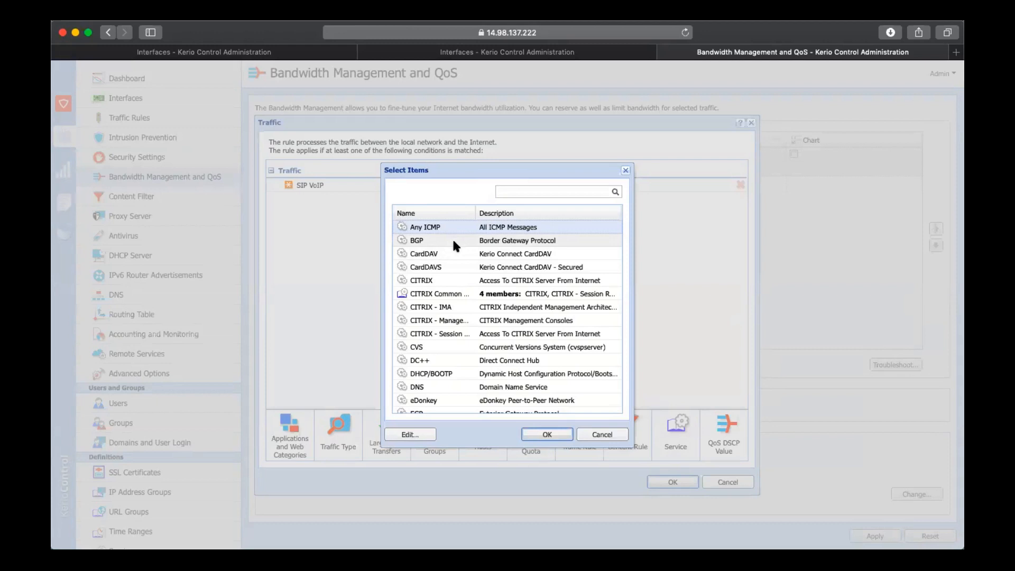
{"action": "left_click", "coordinate": [598, 440]}
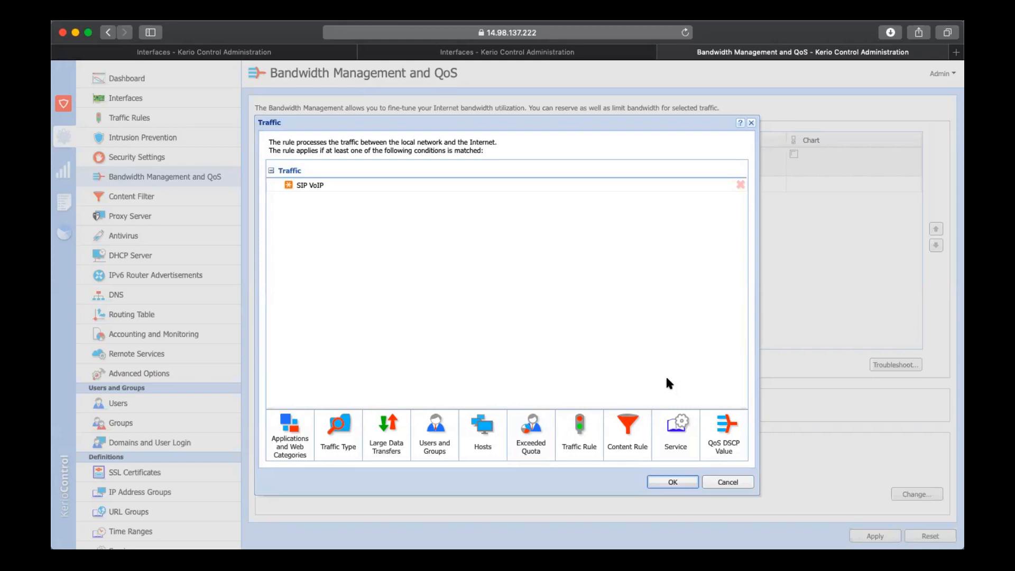
View the accepted address formats for a host condition and cancel without adding an address
{"action": "left_click", "coordinate": [483, 430]}
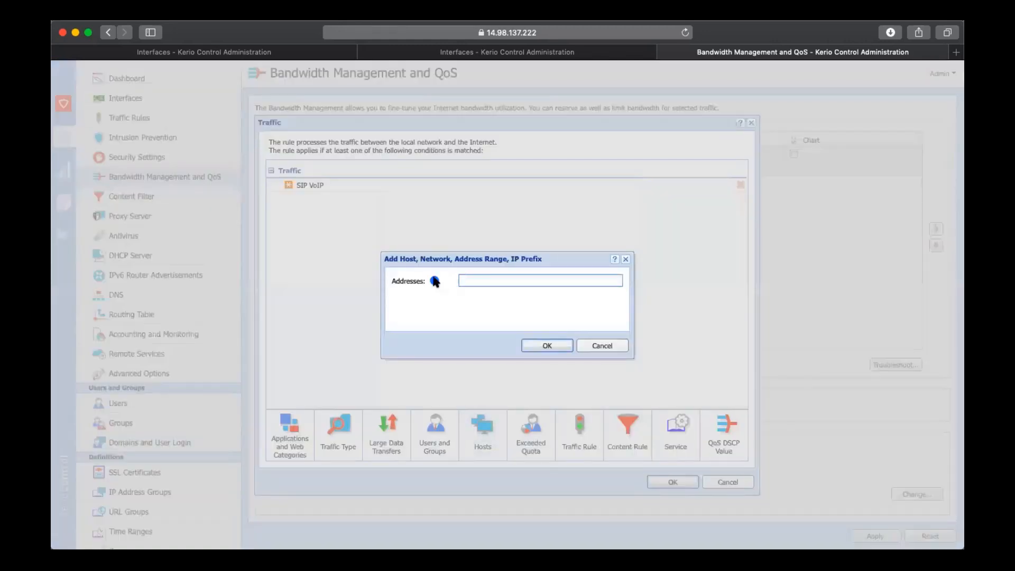
{"action": "mouse_move", "coordinate": [436, 283]}
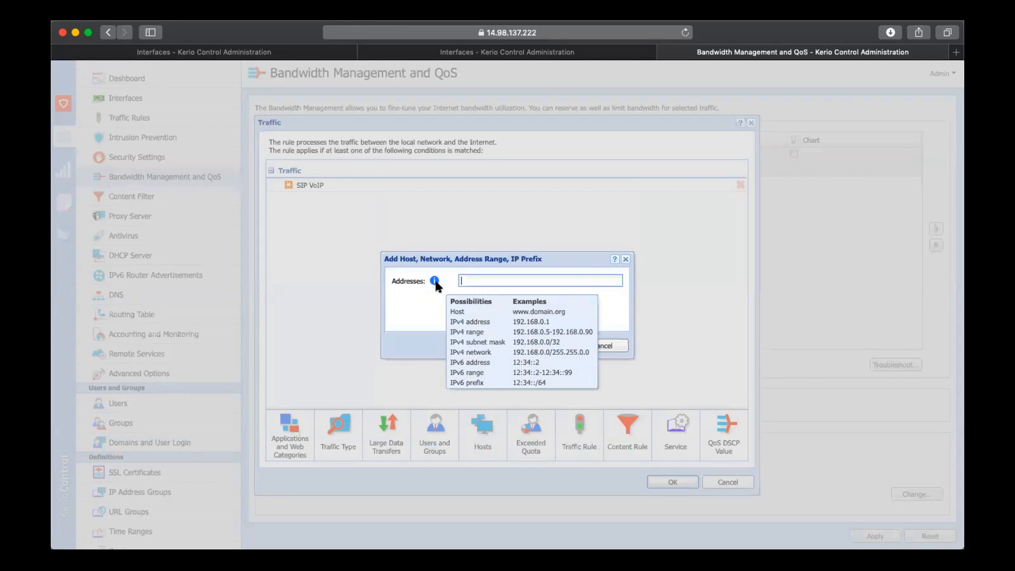
{"action": "left_click", "coordinate": [601, 346]}
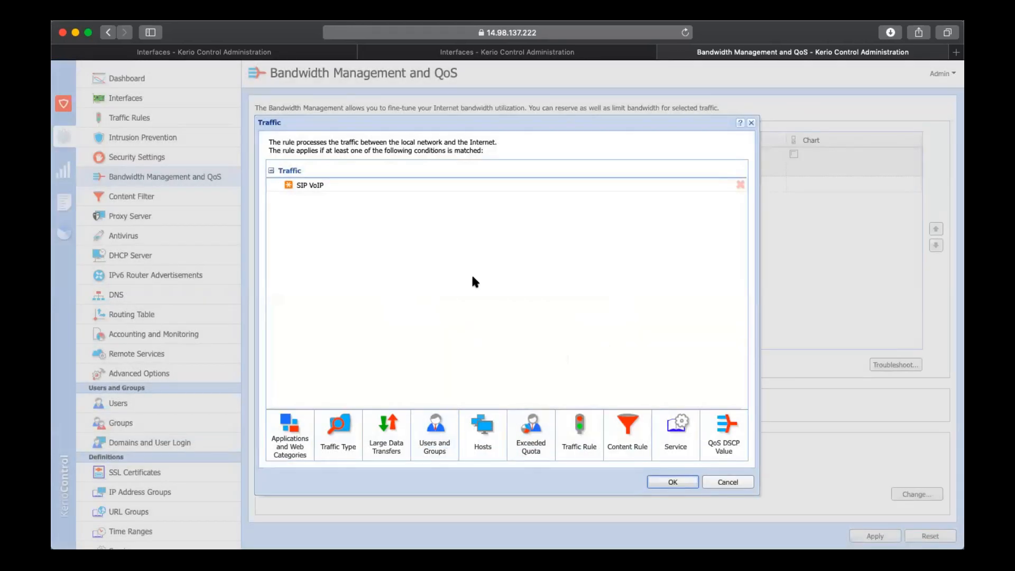
Browse the users of the espl.net.in domain as traffic conditions, and cancel the selection and the rule's traffic changes
{"action": "left_click", "coordinate": [435, 428]}
{"action": "left_click", "coordinate": [453, 210]}
{"action": "left_click", "coordinate": [446, 233]}
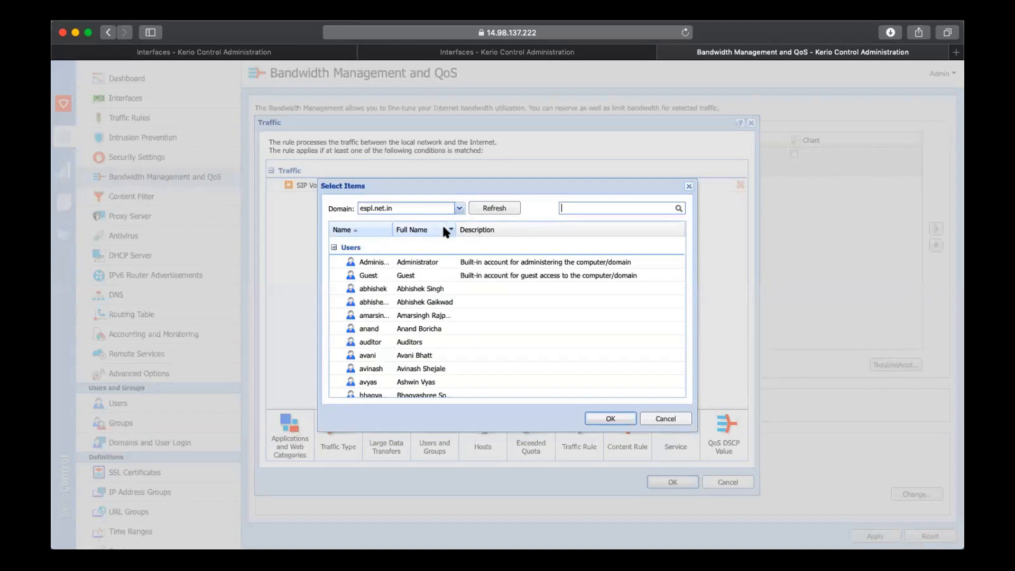
{"action": "scroll", "coordinate": [450, 312], "scroll_direction": "down", "scroll_amount": 15}
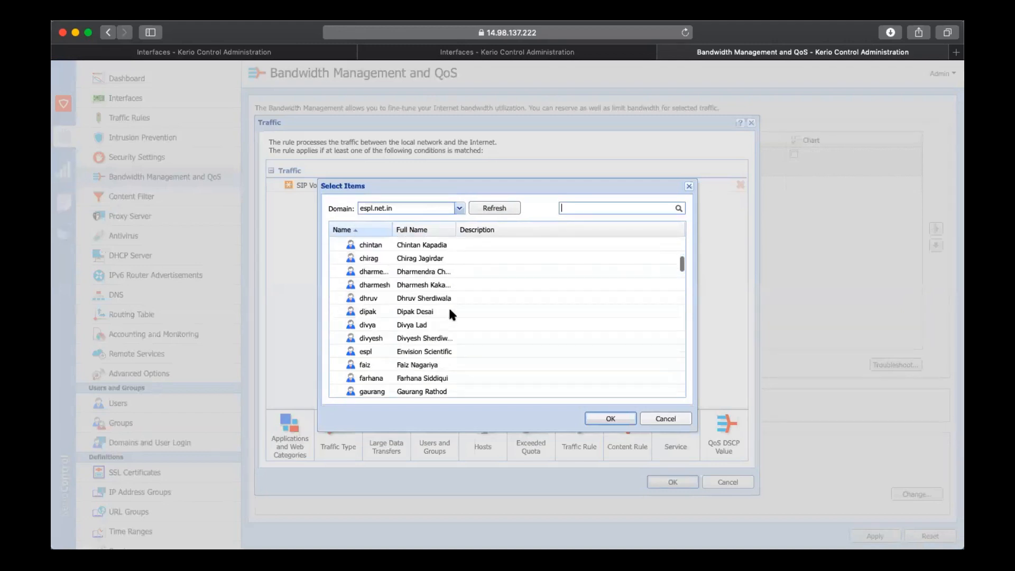
{"action": "scroll", "coordinate": [450, 309], "scroll_direction": "down", "scroll_amount": 2}
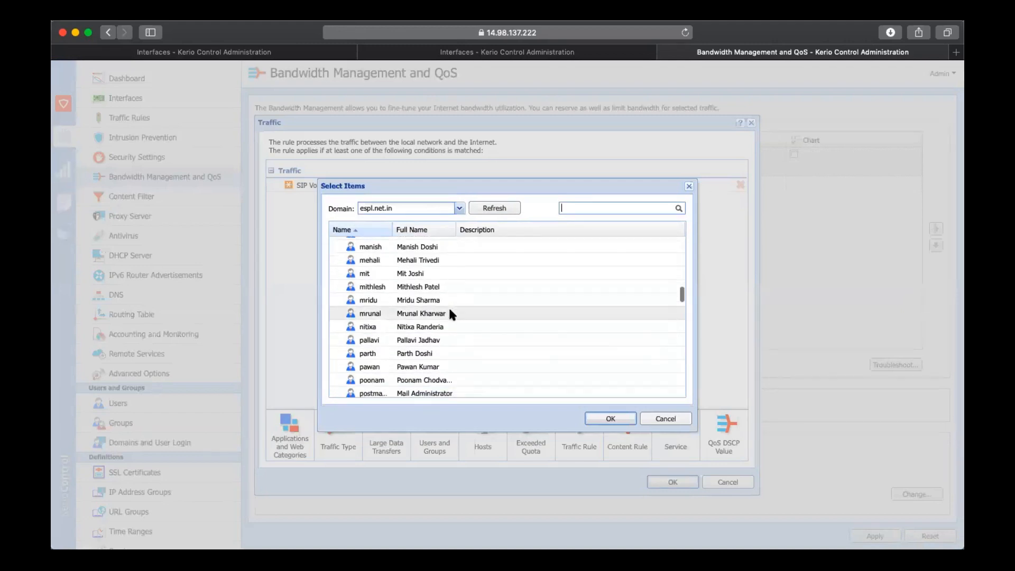
{"action": "left_click", "coordinate": [437, 282]}
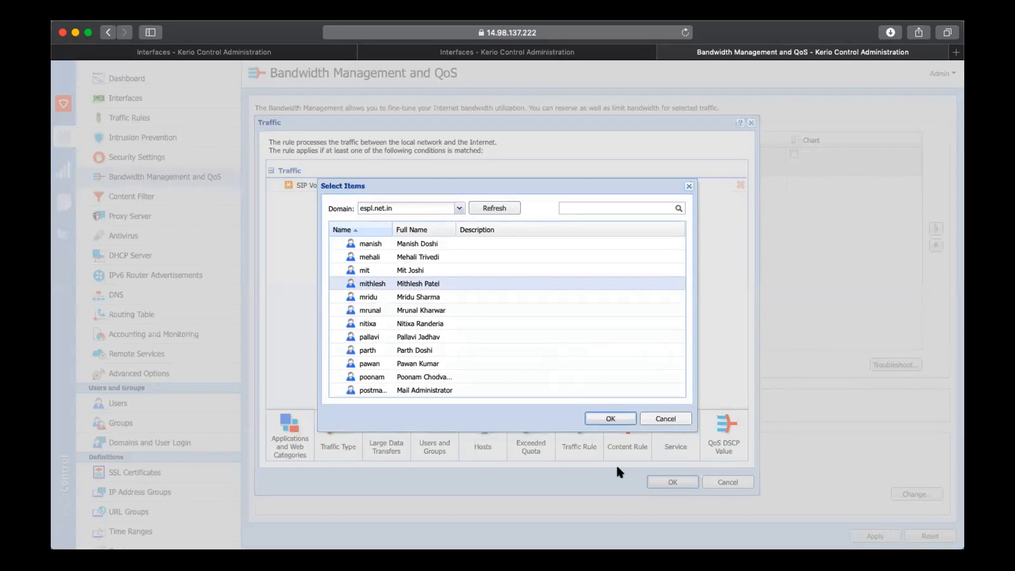
{"action": "left_click", "coordinate": [665, 418]}
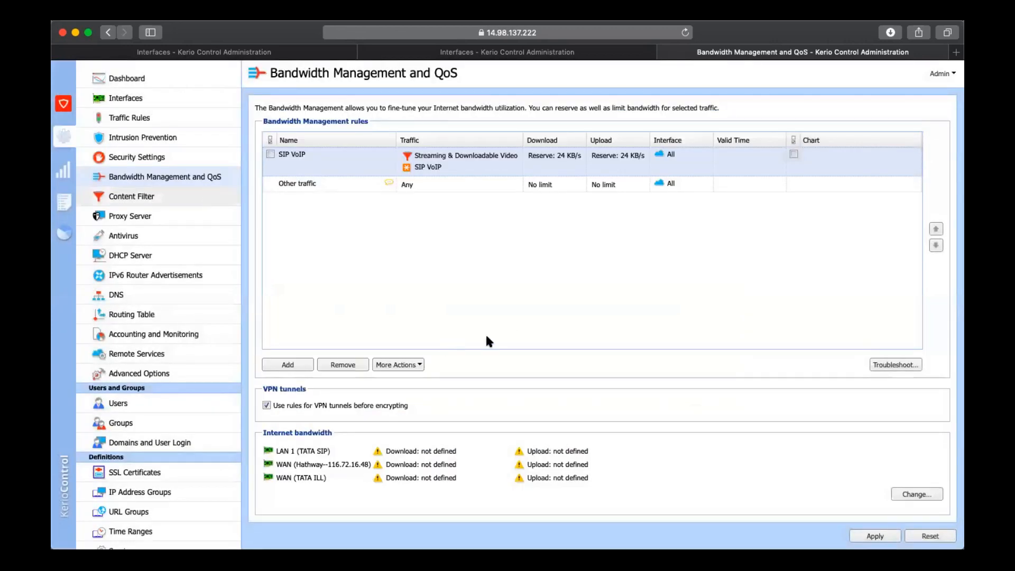
Review the Content Filter's content rules and view the source choices of the Kerio Control Web Filter categories rule without changes
{"action": "left_click", "coordinate": [518, 328]}
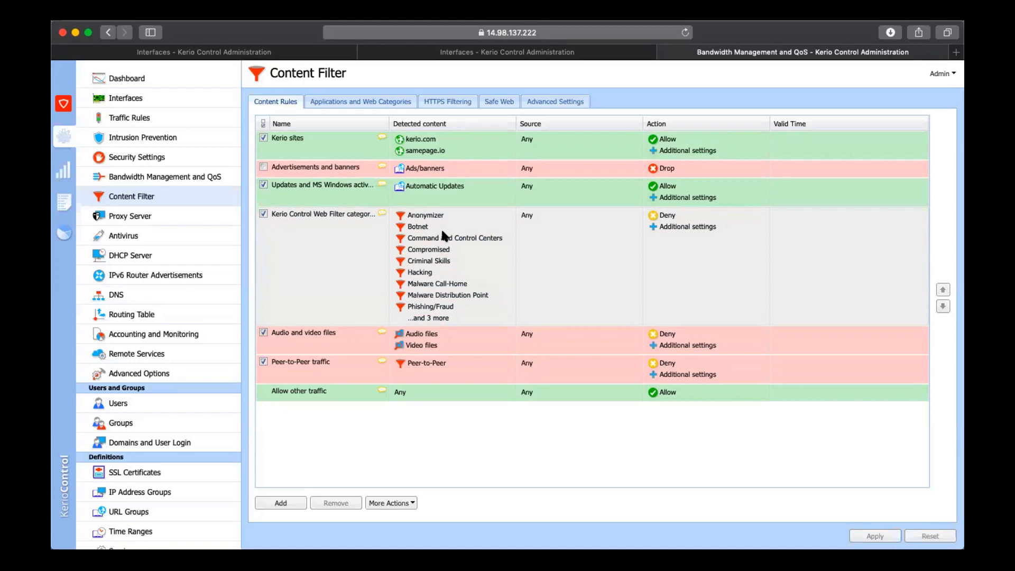
{"action": "double_click", "coordinate": [560, 228]}
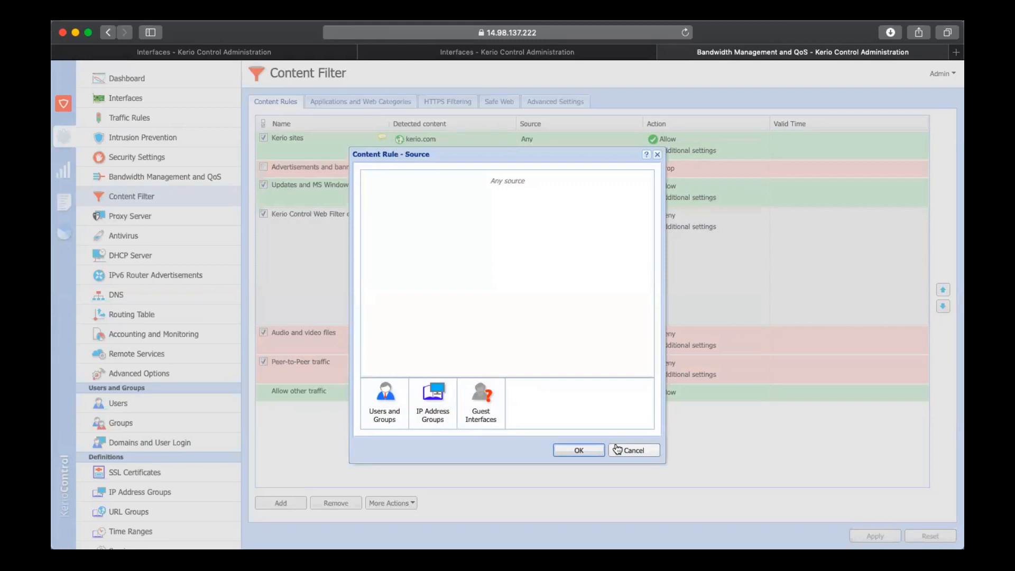
{"action": "left_click", "coordinate": [635, 451]}
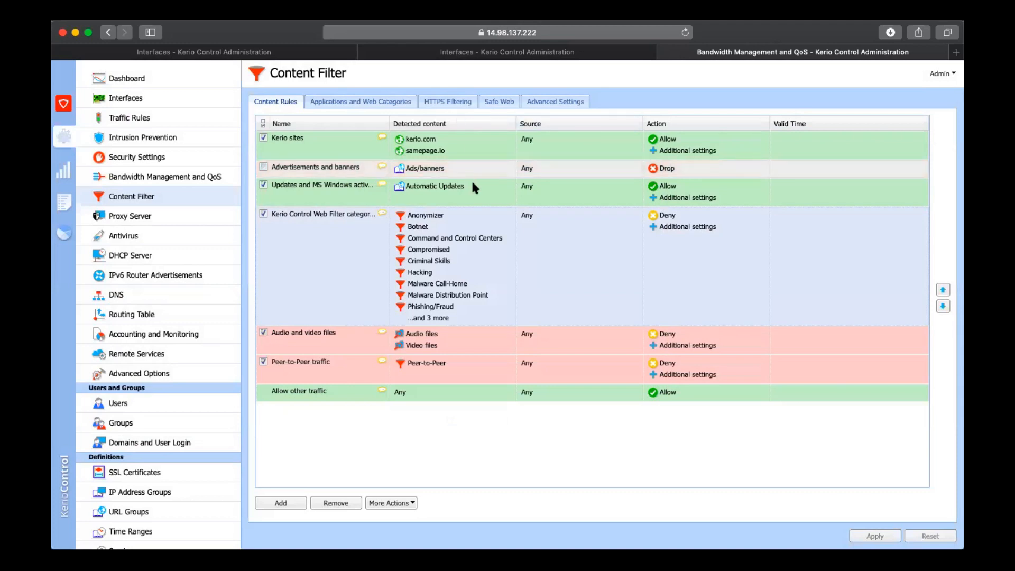
Review the Content Filter's settings for applications and web categories, HTTPS filtering and Safe Web
{"action": "left_click", "coordinate": [380, 104]}
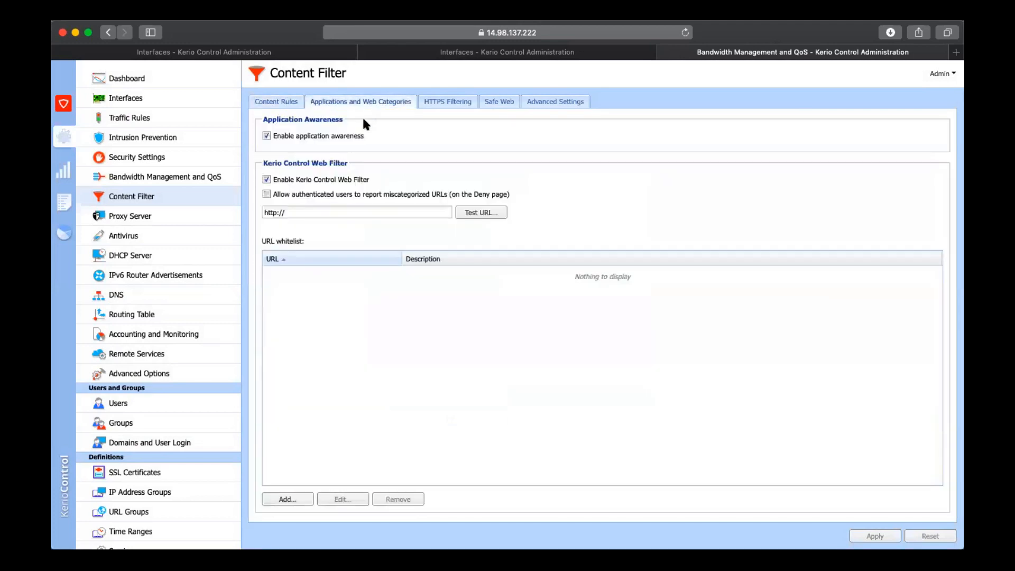
{"action": "left_click", "coordinate": [284, 105]}
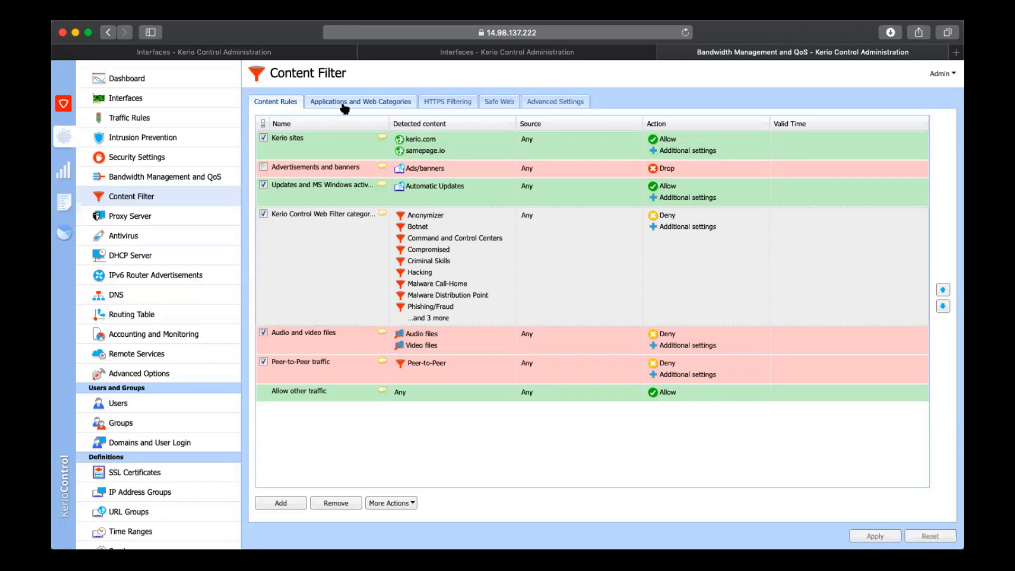
{"action": "left_click", "coordinate": [447, 107]}
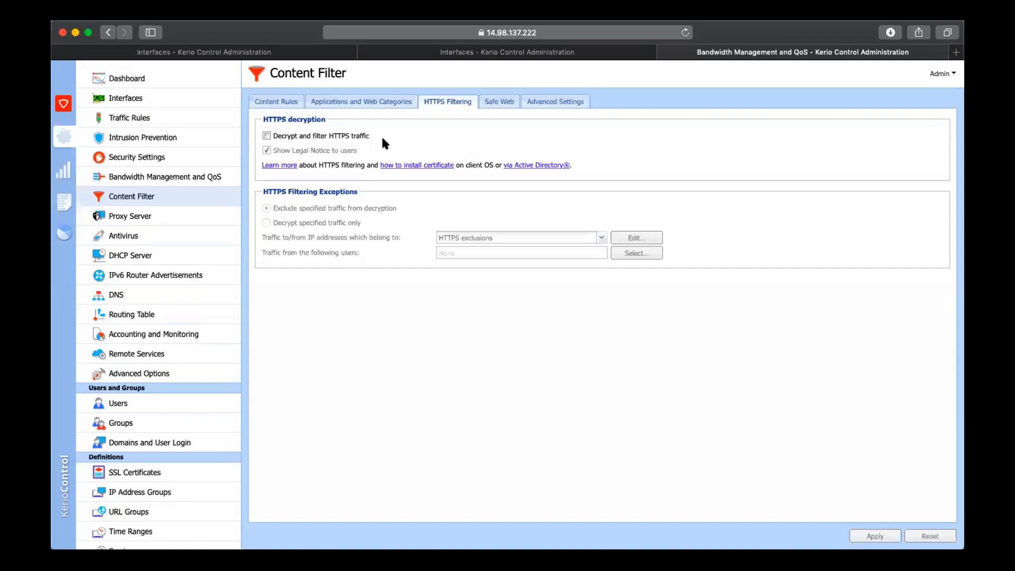
{"action": "left_click", "coordinate": [497, 106]}
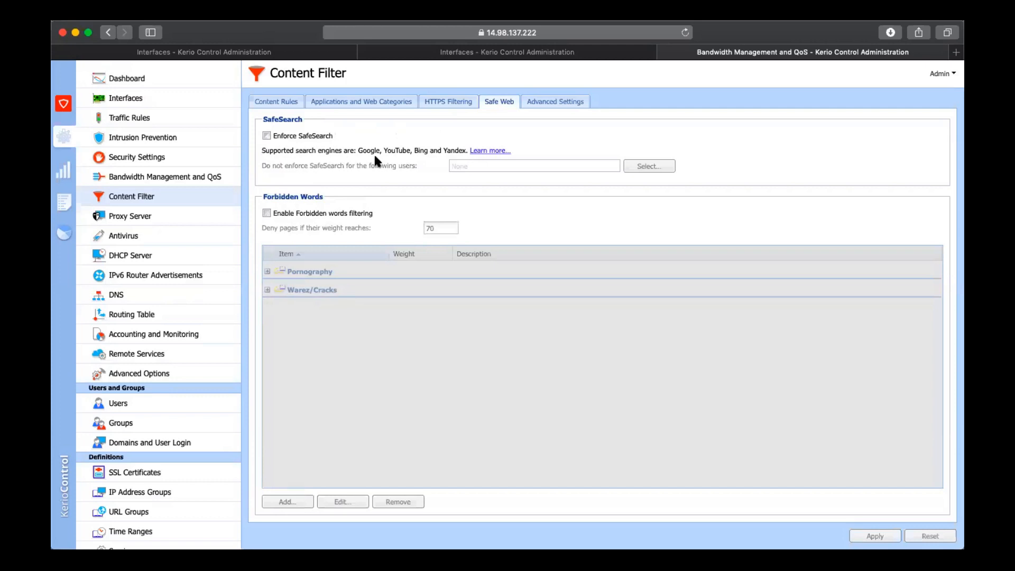
Review the proxy server settings, the reverse proxy rules and the Kerio Antivirus settings
{"action": "left_click", "coordinate": [189, 217]}
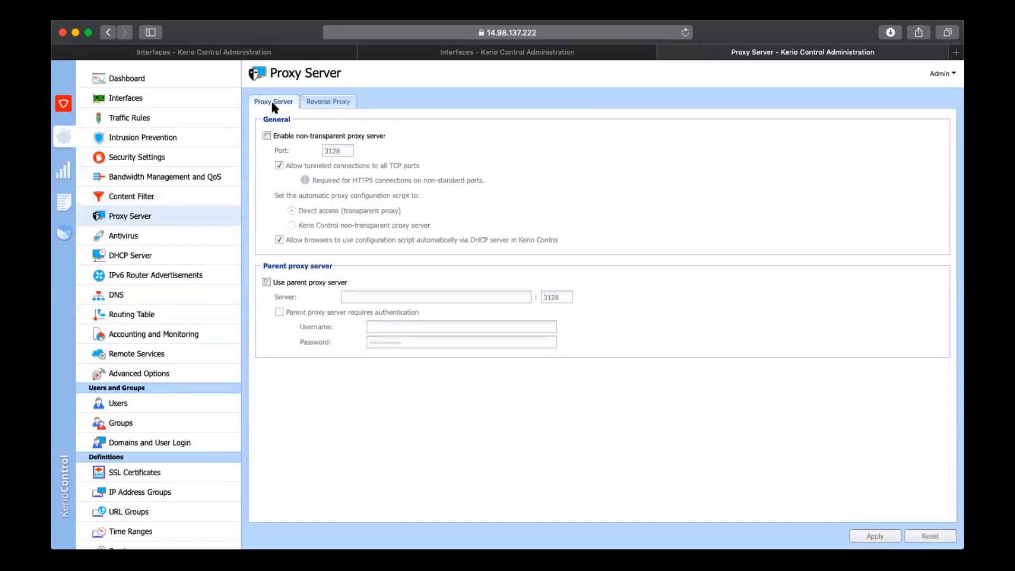
{"action": "left_click", "coordinate": [339, 102]}
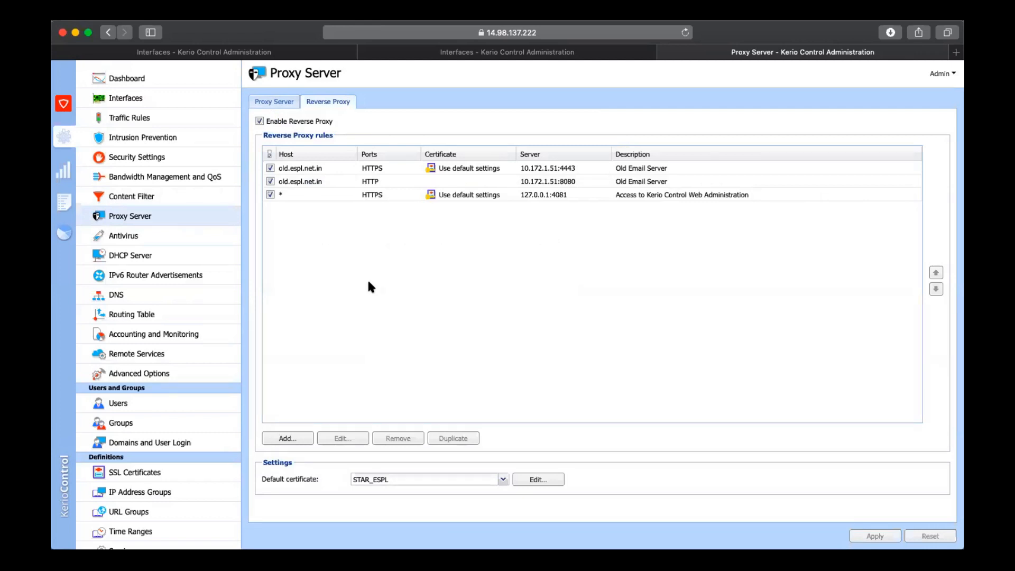
{"action": "left_click", "coordinate": [190, 236]}
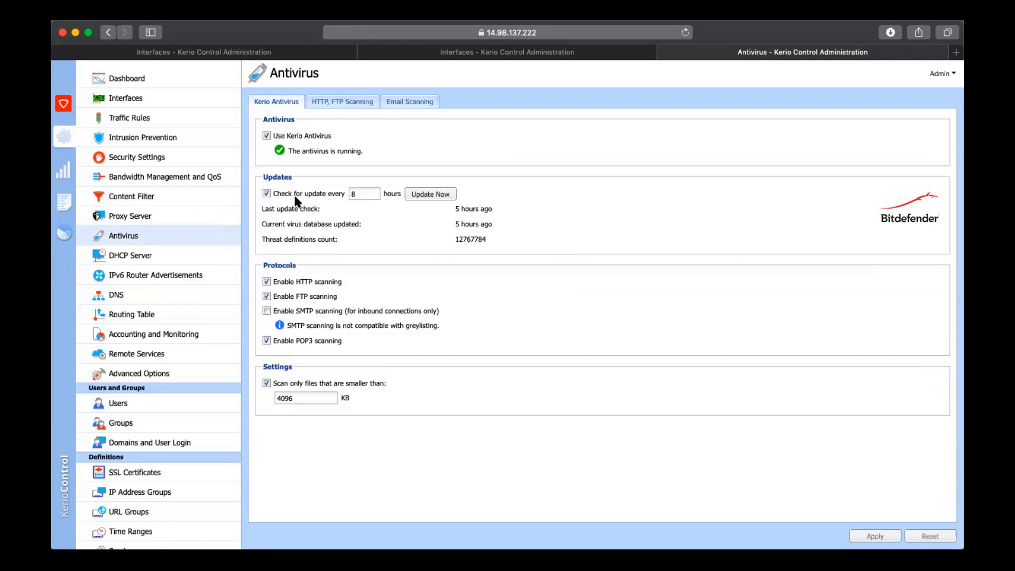
Examine the LAN 5 DHCP scope's leases, definition and available DHCP options, and cancel without changing the scope
{"action": "left_click", "coordinate": [167, 262]}
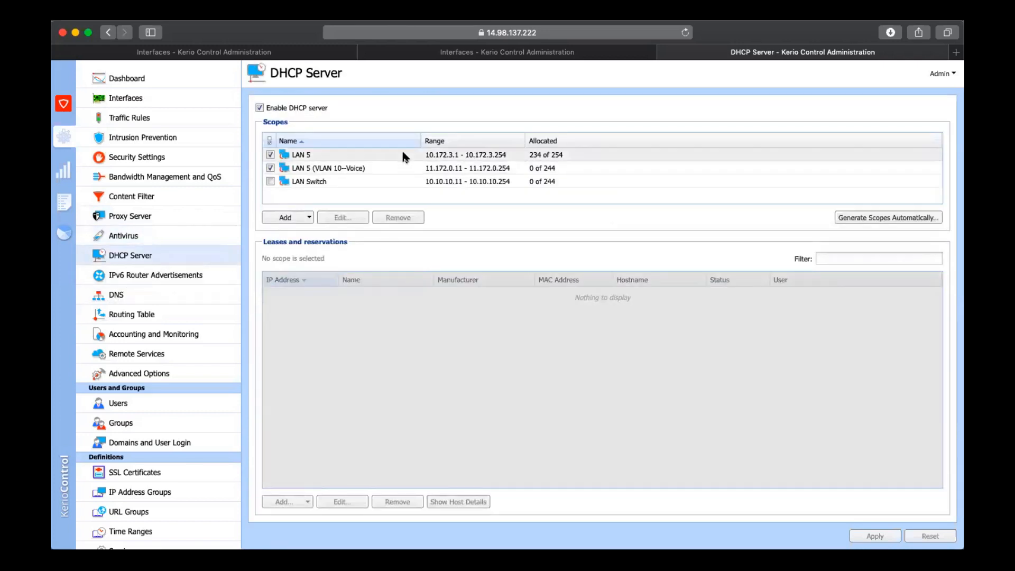
{"action": "left_click", "coordinate": [402, 150]}
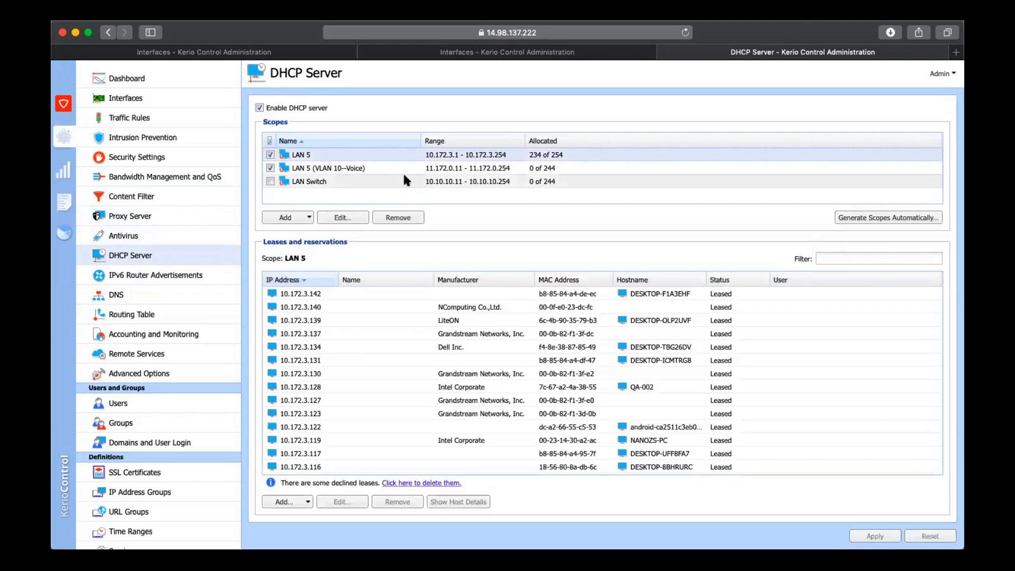
{"action": "left_click", "coordinate": [343, 217]}
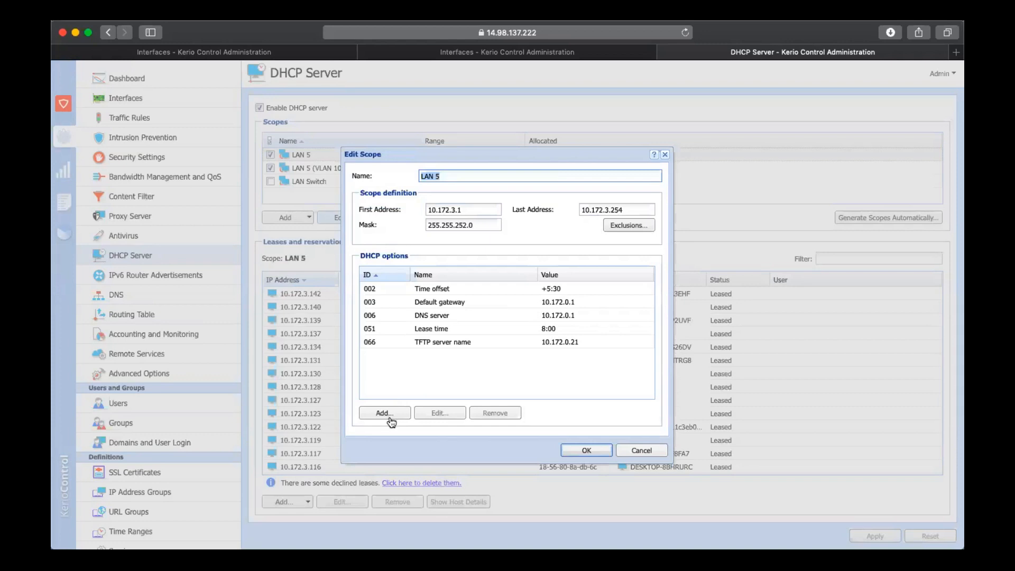
{"action": "left_click", "coordinate": [391, 421]}
{"action": "left_click", "coordinate": [521, 255]}
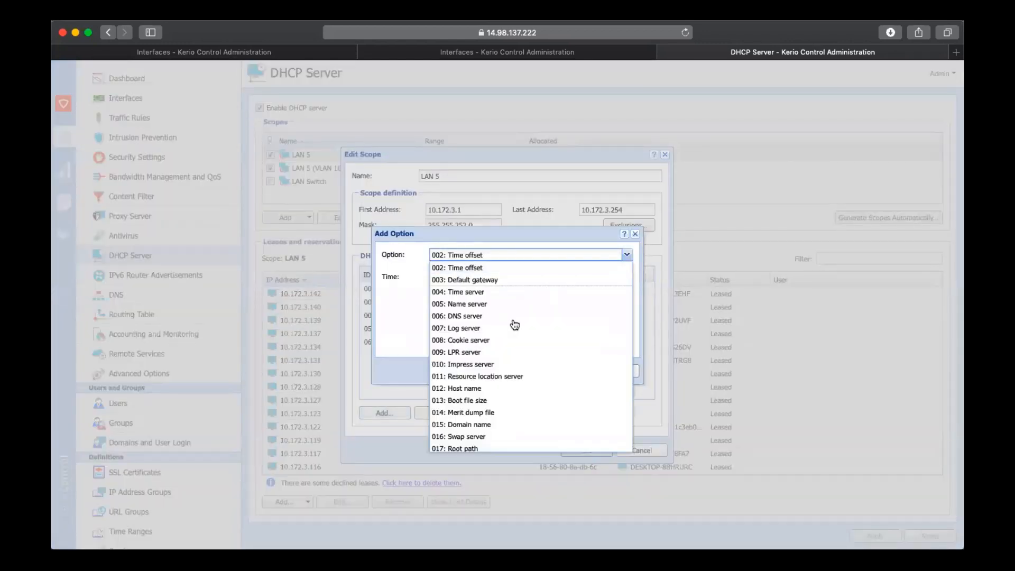
{"action": "scroll", "coordinate": [505, 367], "scroll_direction": "down", "scroll_amount": 10}
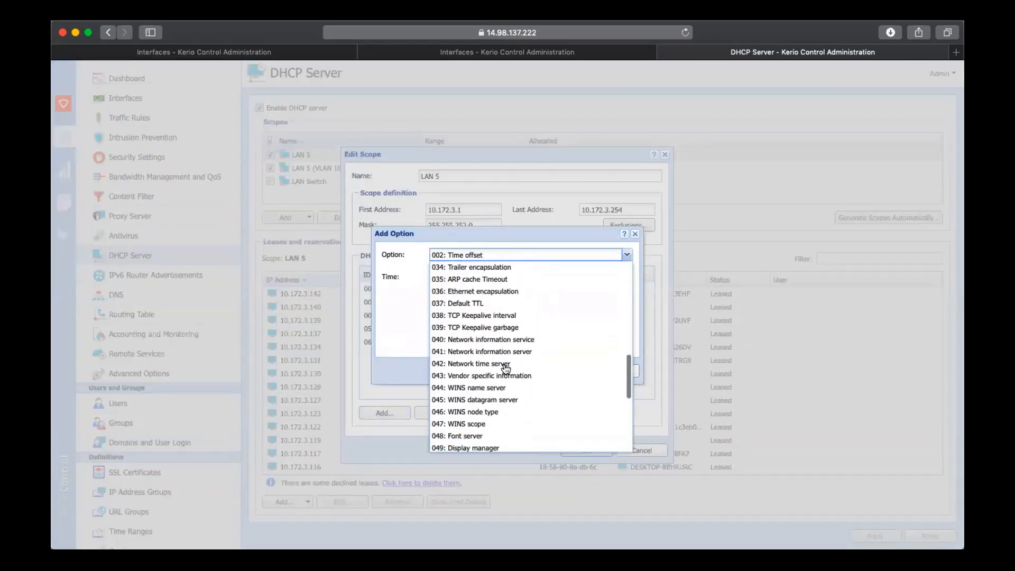
{"action": "scroll", "coordinate": [506, 368], "scroll_direction": "down", "scroll_amount": 10}
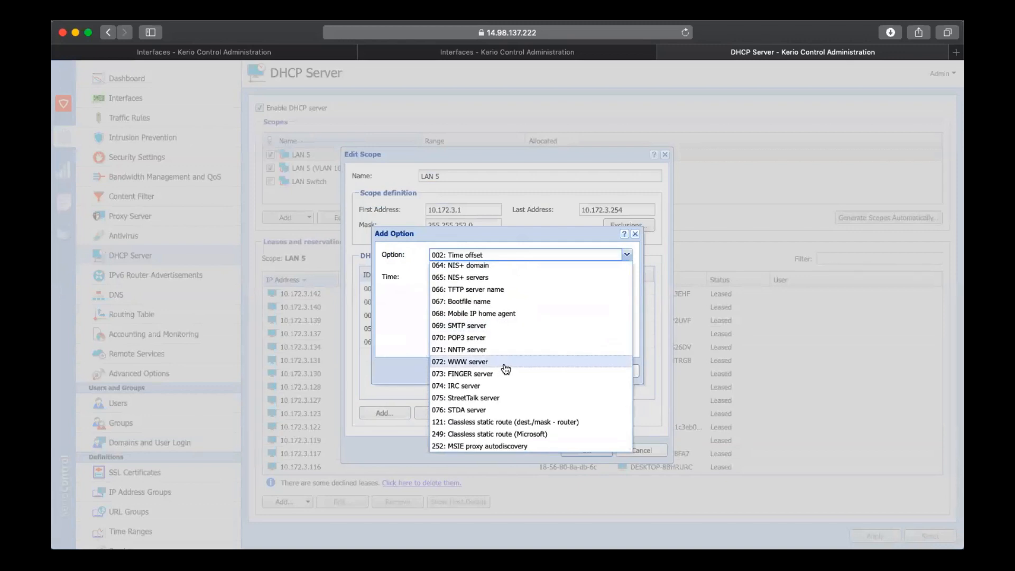
{"action": "left_click", "coordinate": [405, 361]}
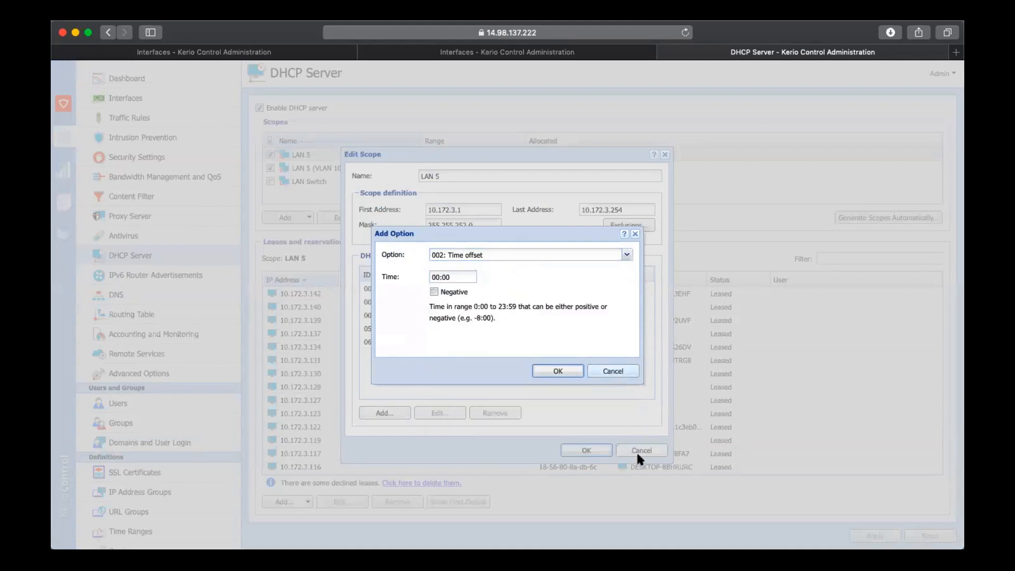
{"action": "key", "text": "Escape"}
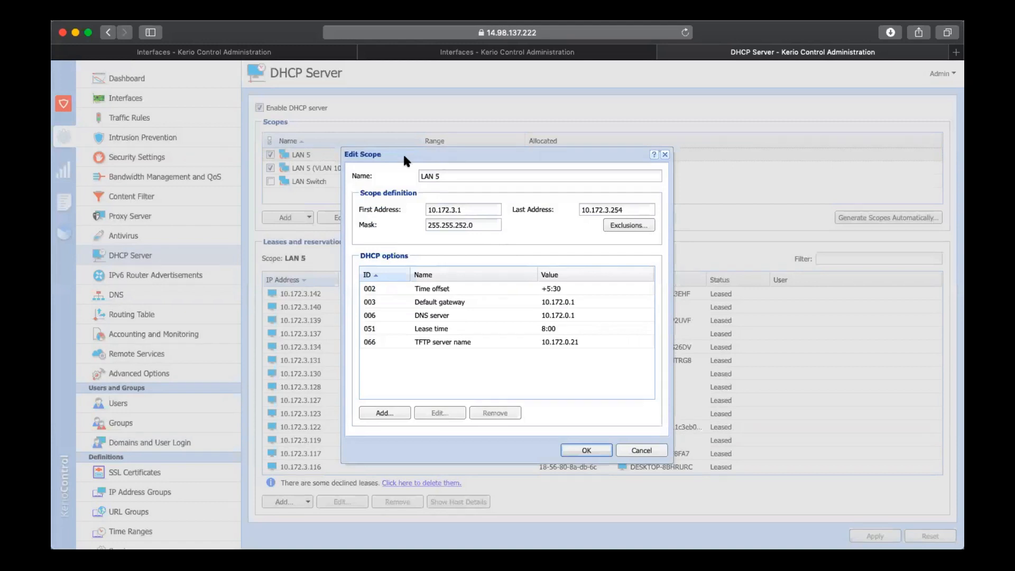
{"action": "key", "text": "Escape"}
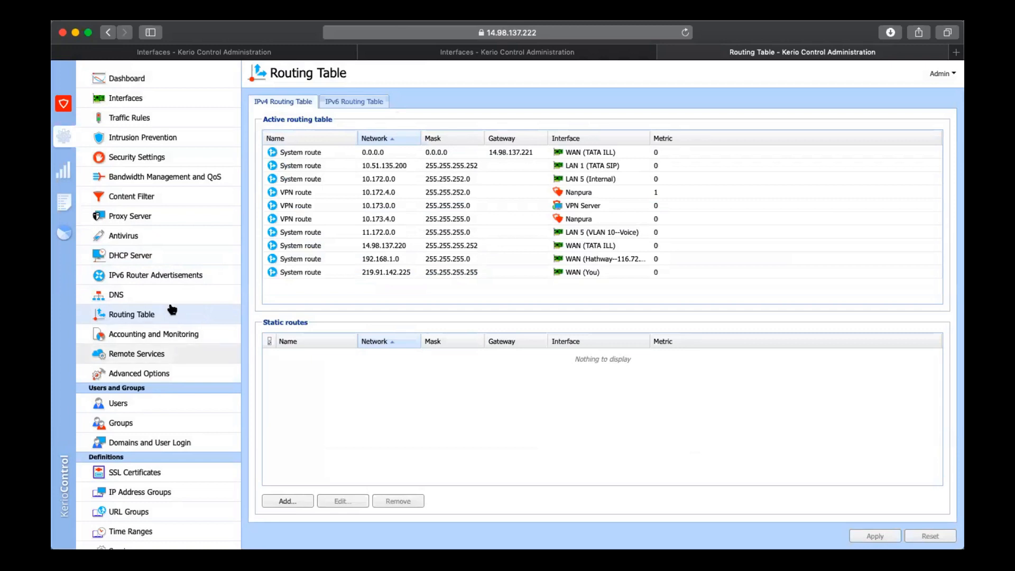
View the IPv4 routing table and look through the list of active hosts
{"action": "scroll", "coordinate": [171, 309], "scroll_direction": "down", "scroll_amount": 1}
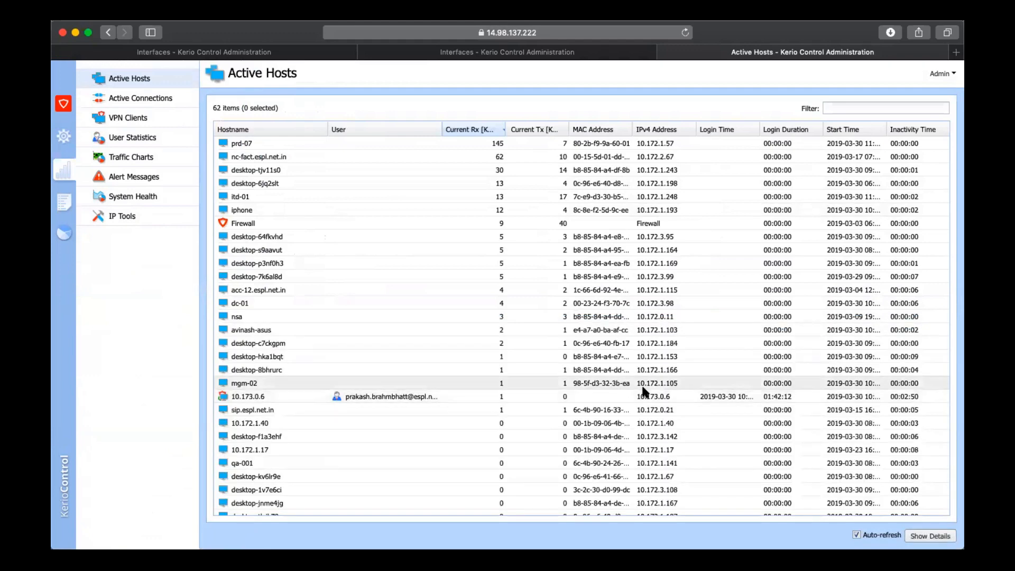
{"action": "scroll", "coordinate": [644, 391], "scroll_direction": "down", "scroll_amount": 5}
{"action": "scroll", "coordinate": [644, 391], "scroll_direction": "down", "scroll_amount": 5}
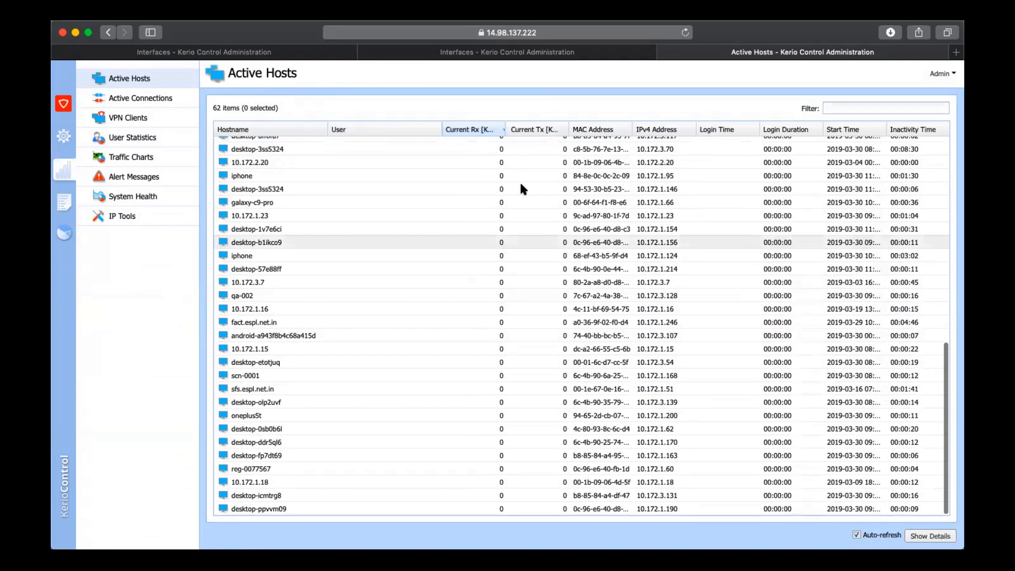
{"action": "scroll", "coordinate": [688, 190], "scroll_direction": "up", "scroll_amount": 3}
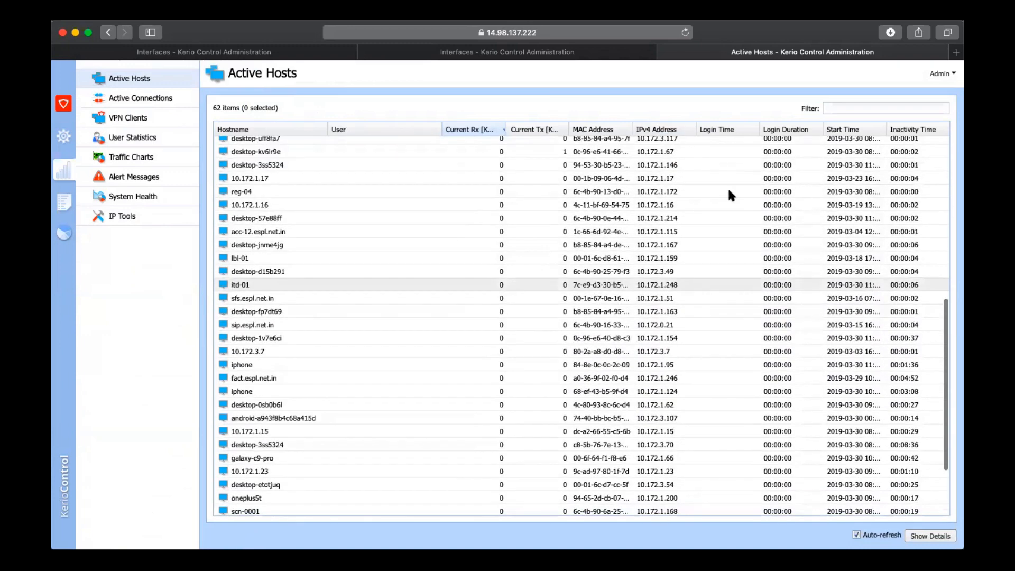
Sort the active hosts by number of connections, and return to sorting them by current receive rate
{"action": "scroll", "coordinate": [729, 195], "scroll_direction": "up", "scroll_amount": 8}
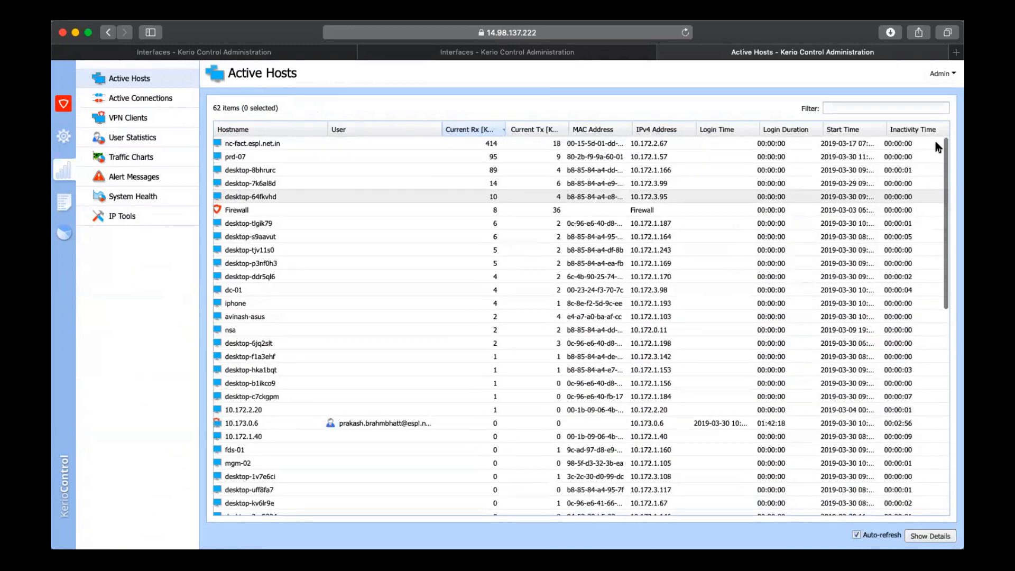
{"action": "scroll", "coordinate": [928, 136], "scroll_direction": "right", "scroll_amount": 4}
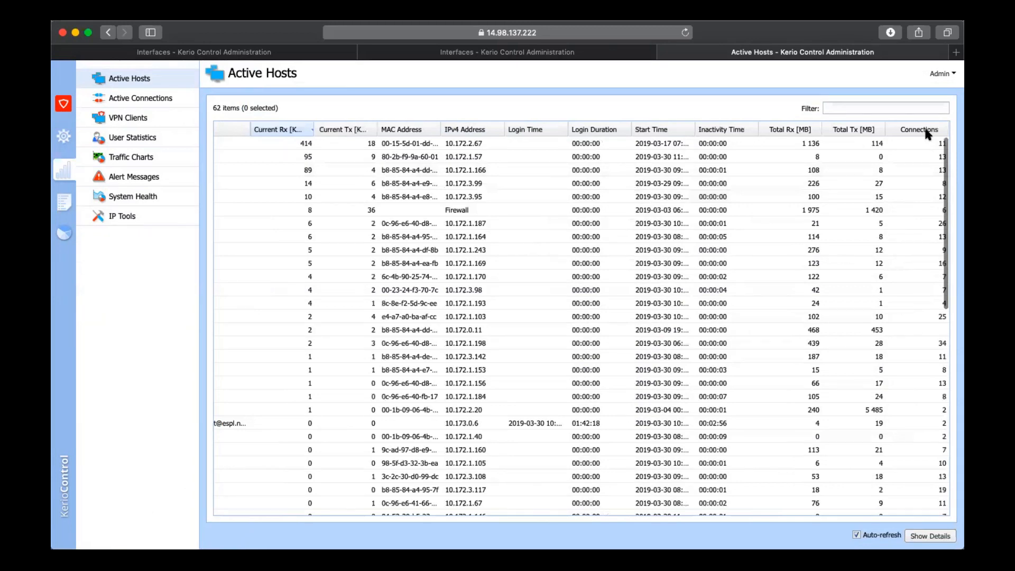
{"action": "left_click", "coordinate": [923, 130]}
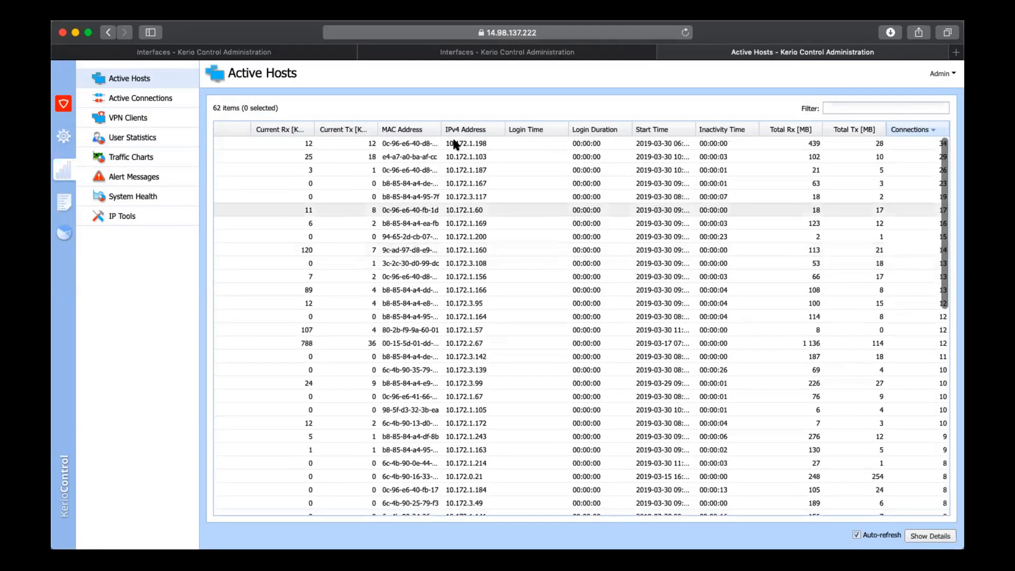
{"action": "scroll", "coordinate": [468, 135], "scroll_direction": "left", "scroll_amount": 1}
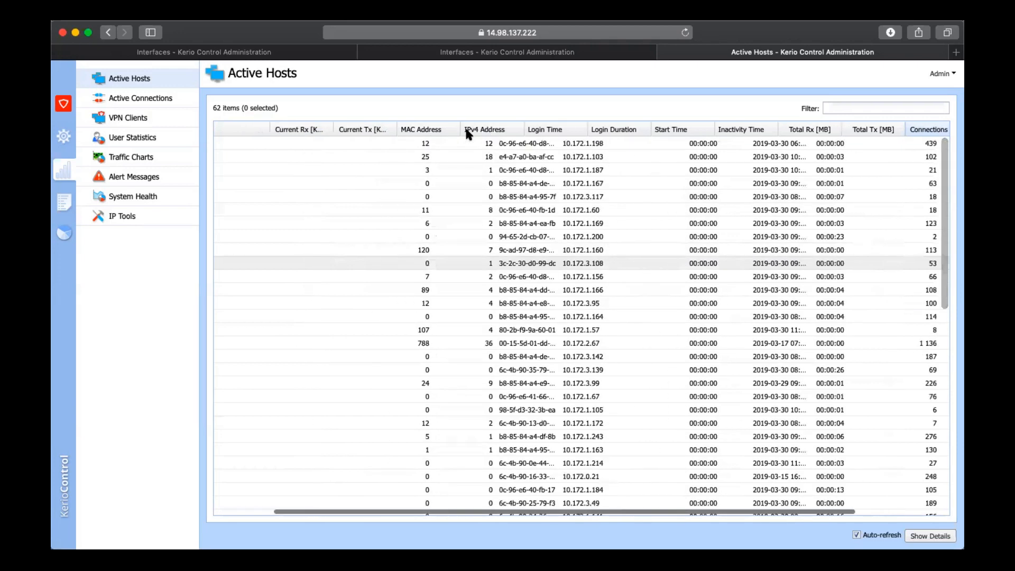
{"action": "scroll", "coordinate": [468, 134], "scroll_direction": "left", "scroll_amount": 3}
{"action": "left_click", "coordinate": [468, 129]}
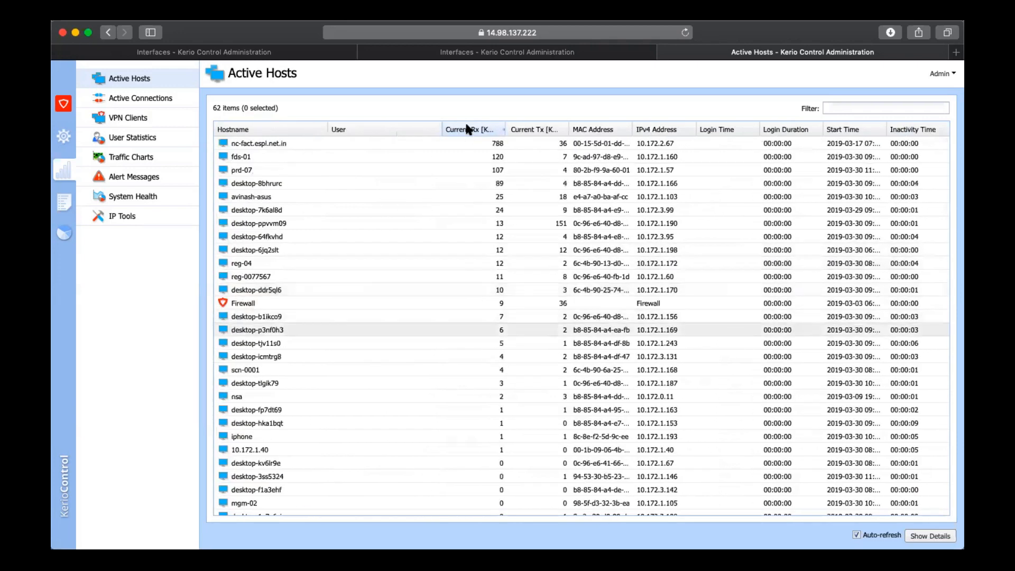
Examine the connections, activity and histogram of the host nc-fact.espl.net.in, with the histogram's time interval set to 1 month
{"action": "left_click", "coordinate": [464, 144]}
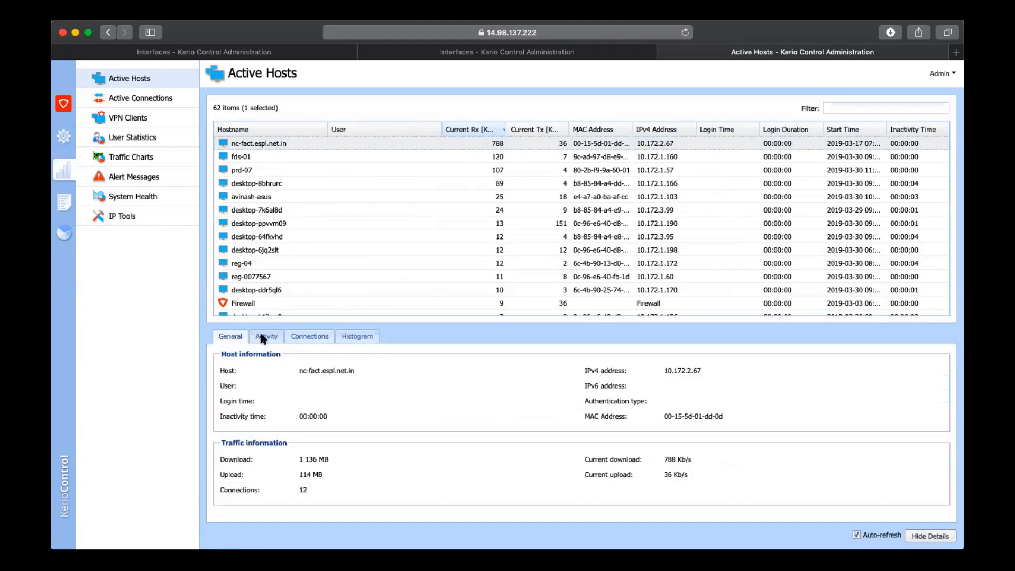
{"action": "left_click", "coordinate": [310, 337]}
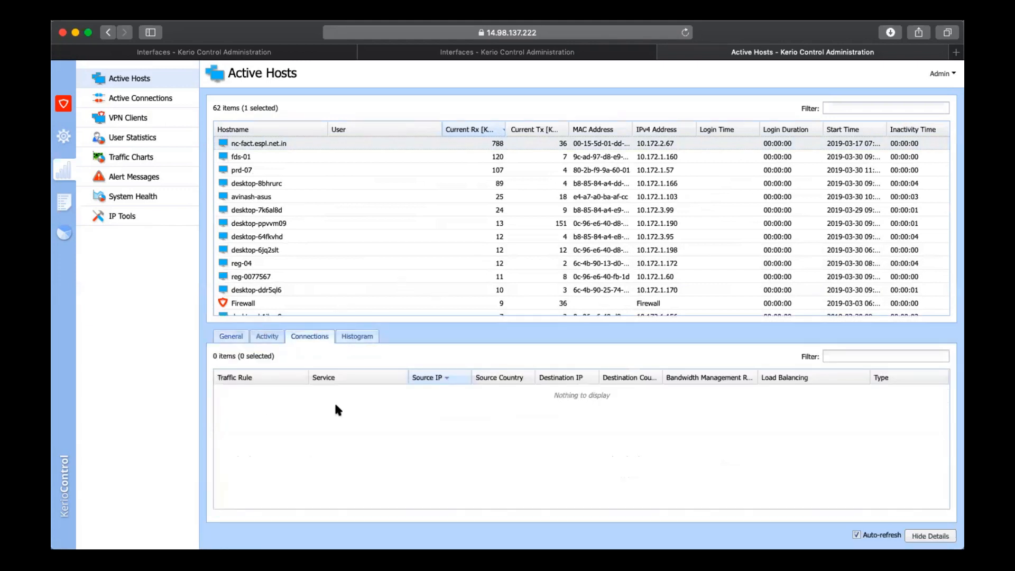
{"action": "left_click", "coordinate": [266, 337]}
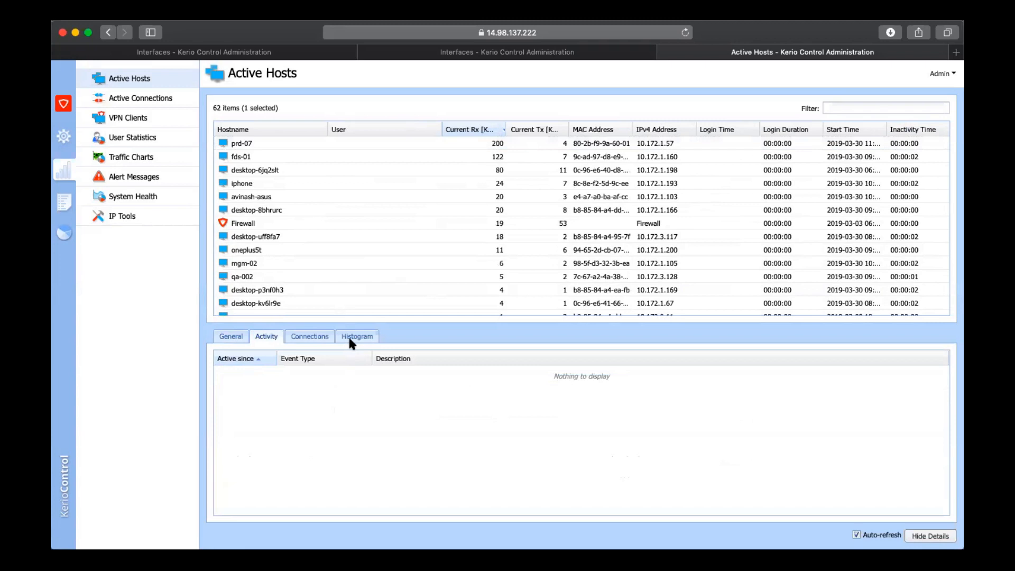
{"action": "left_click", "coordinate": [350, 339]}
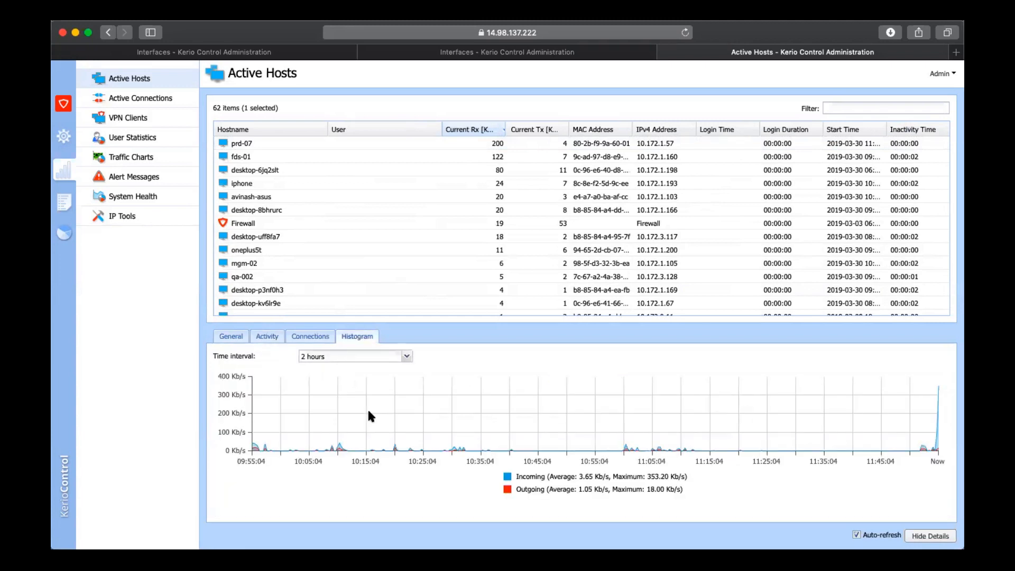
{"action": "mouse_move", "coordinate": [369, 412]}
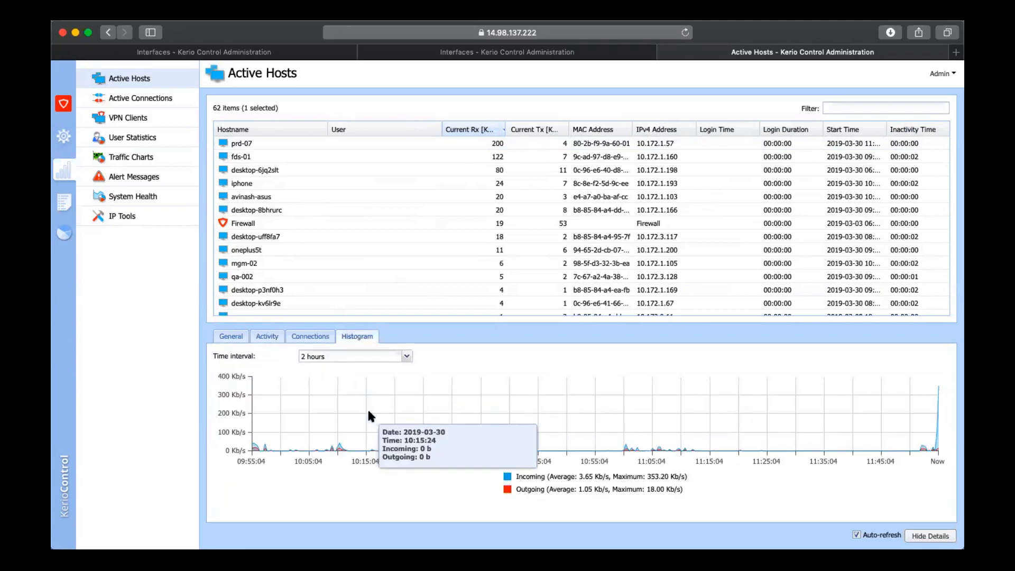
{"action": "left_click", "coordinate": [356, 355]}
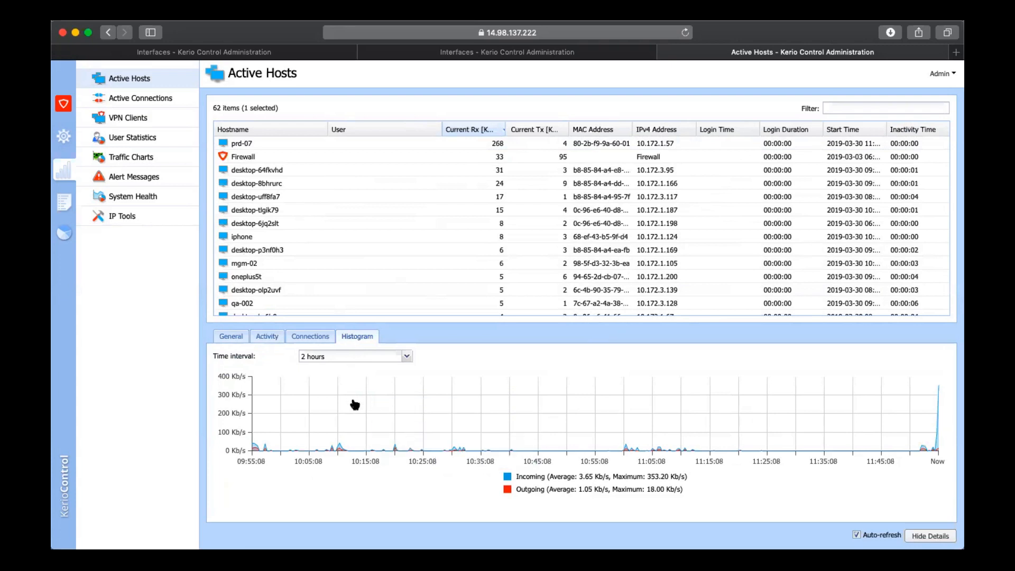
{"action": "left_click", "coordinate": [354, 405]}
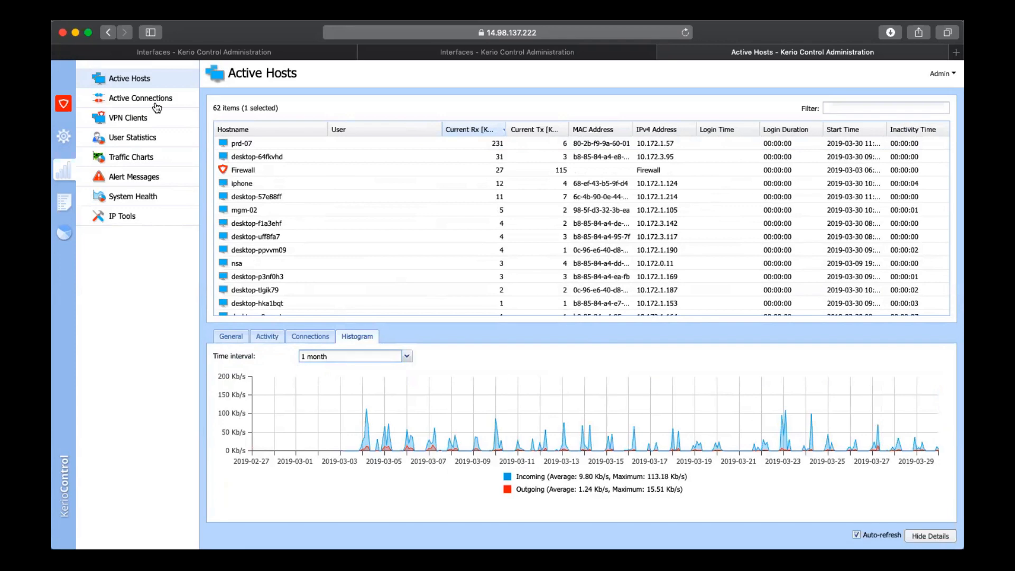
Open the active connections list and review its columns from traffic rule and load balancing through to Info and Type
{"action": "left_click", "coordinate": [140, 98]}
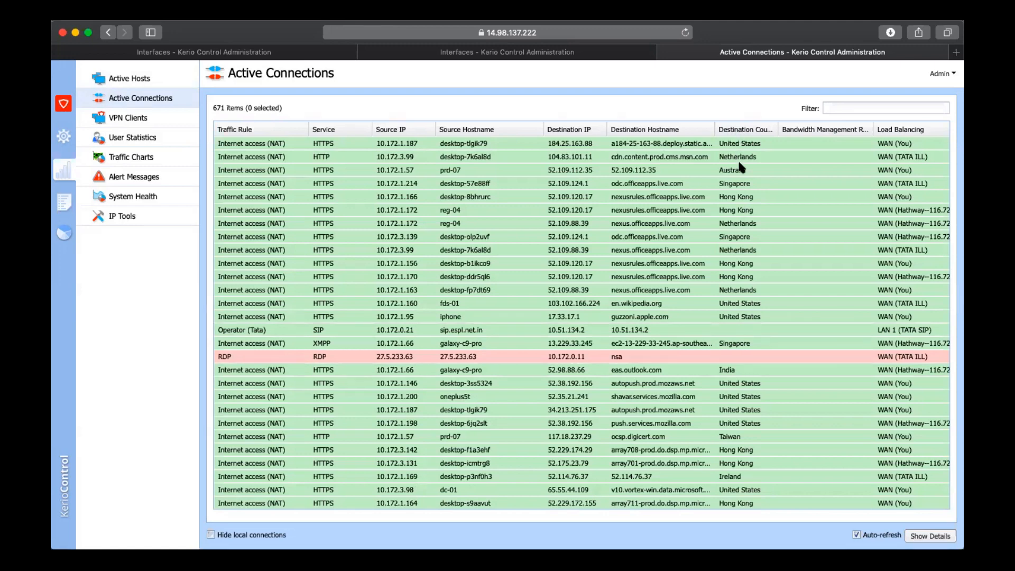
{"action": "scroll", "coordinate": [740, 180], "scroll_direction": "right", "scroll_amount": 5}
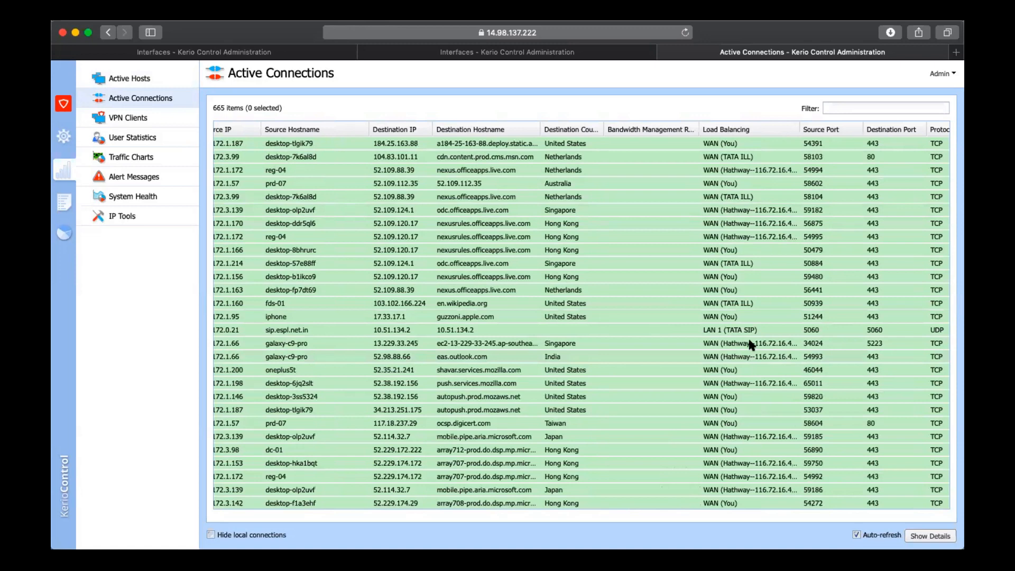
{"action": "scroll", "coordinate": [733, 221], "scroll_direction": "right", "scroll_amount": 1}
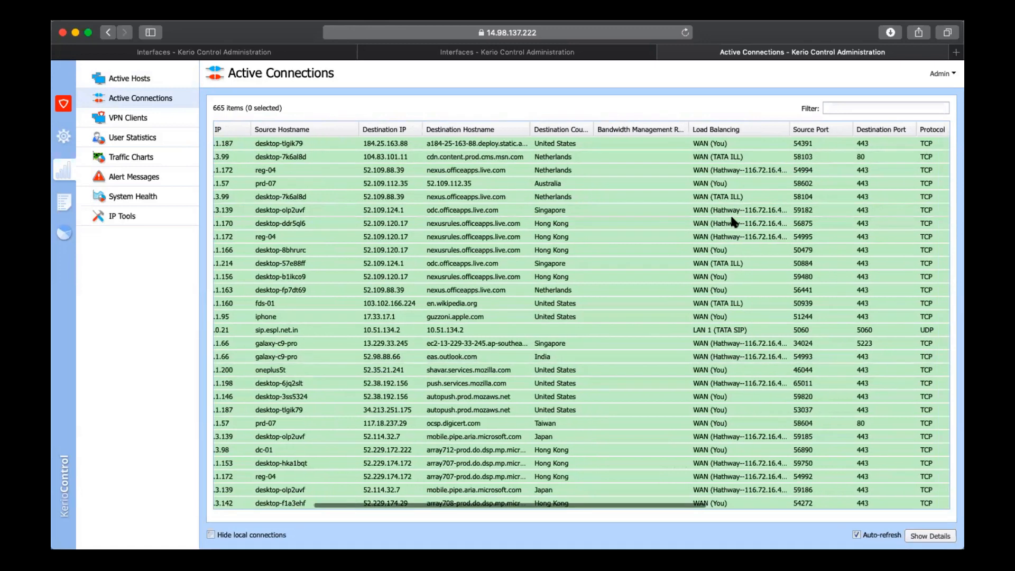
{"action": "scroll", "coordinate": [732, 219], "scroll_direction": "right", "scroll_amount": 4}
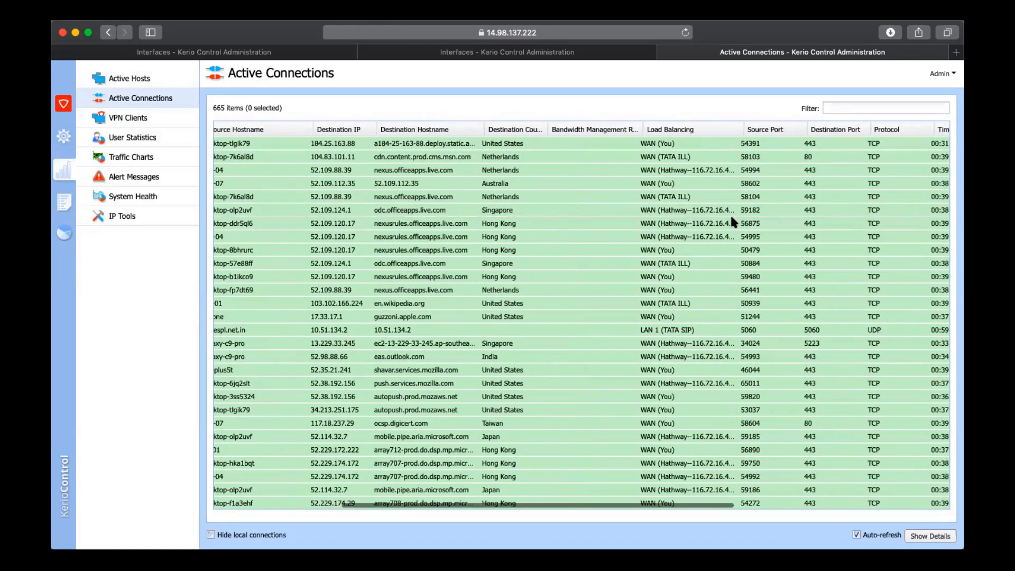
{"action": "scroll", "coordinate": [732, 221], "scroll_direction": "right", "scroll_amount": 10}
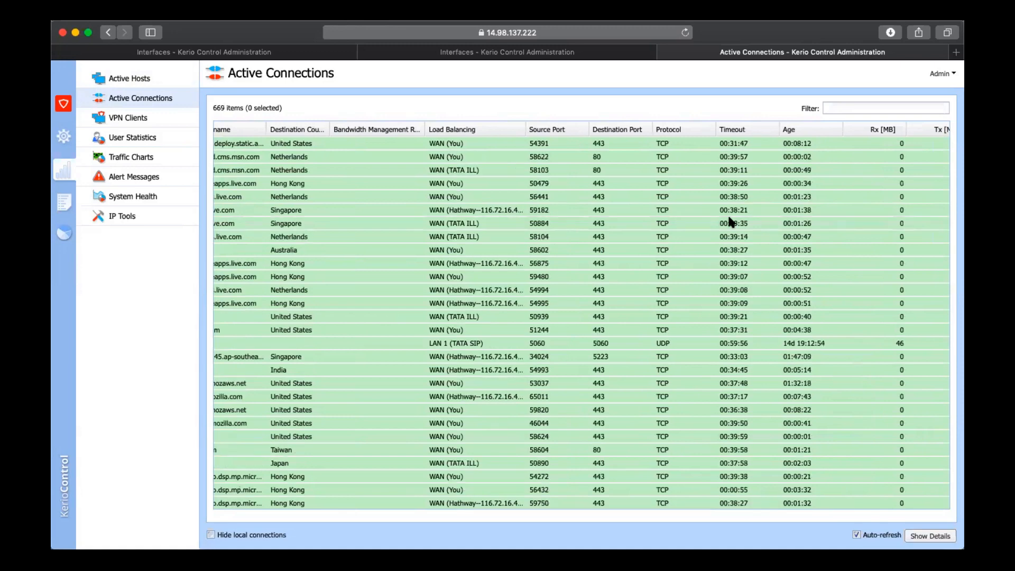
{"action": "scroll", "coordinate": [829, 172], "scroll_direction": "right", "scroll_amount": 6}
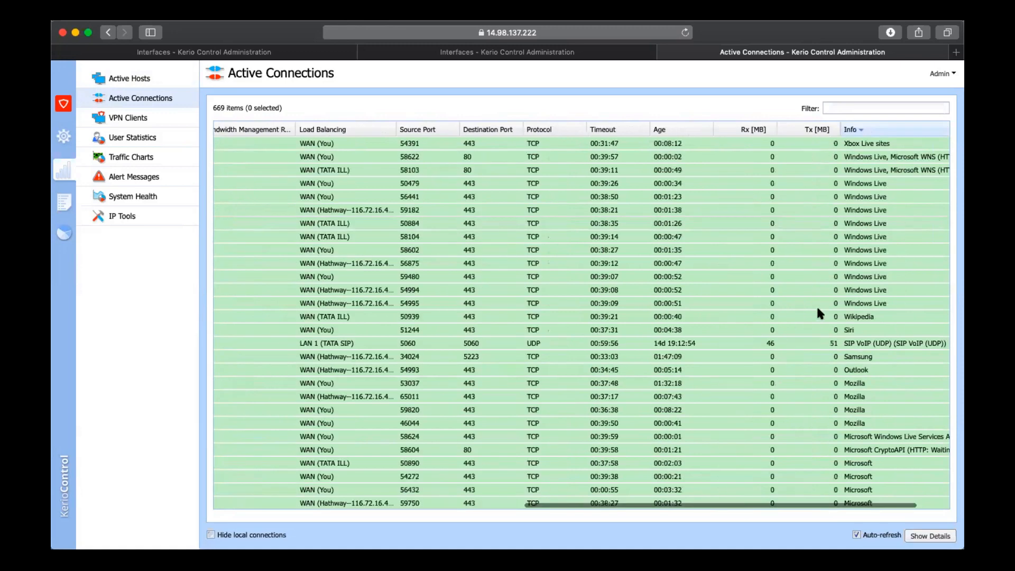
{"action": "scroll", "coordinate": [817, 342], "scroll_direction": "right", "scroll_amount": 3}
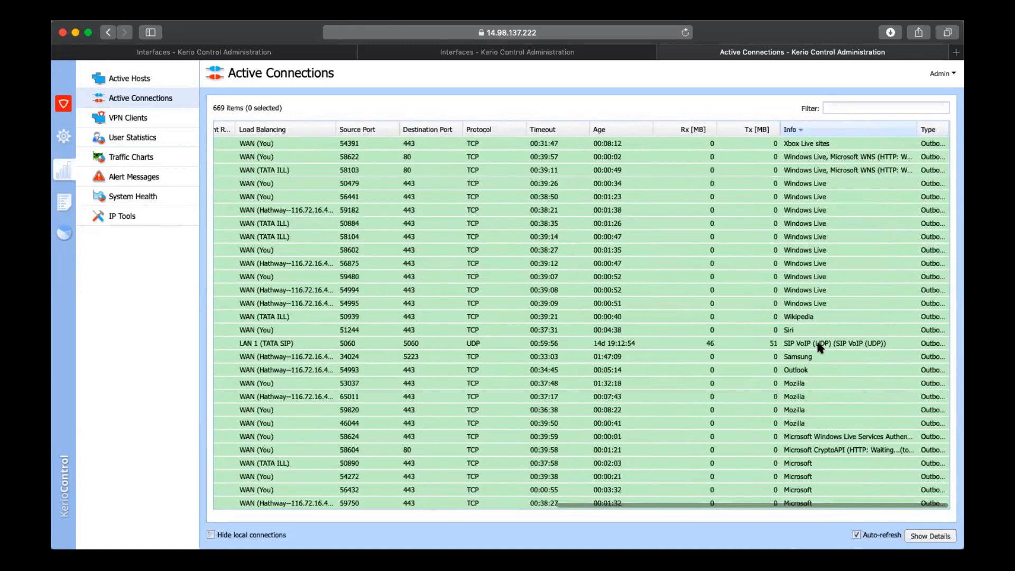
Look through the active connections to see which applications and services the Info column identifies
{"action": "scroll", "coordinate": [820, 348], "scroll_direction": "down", "scroll_amount": 1}
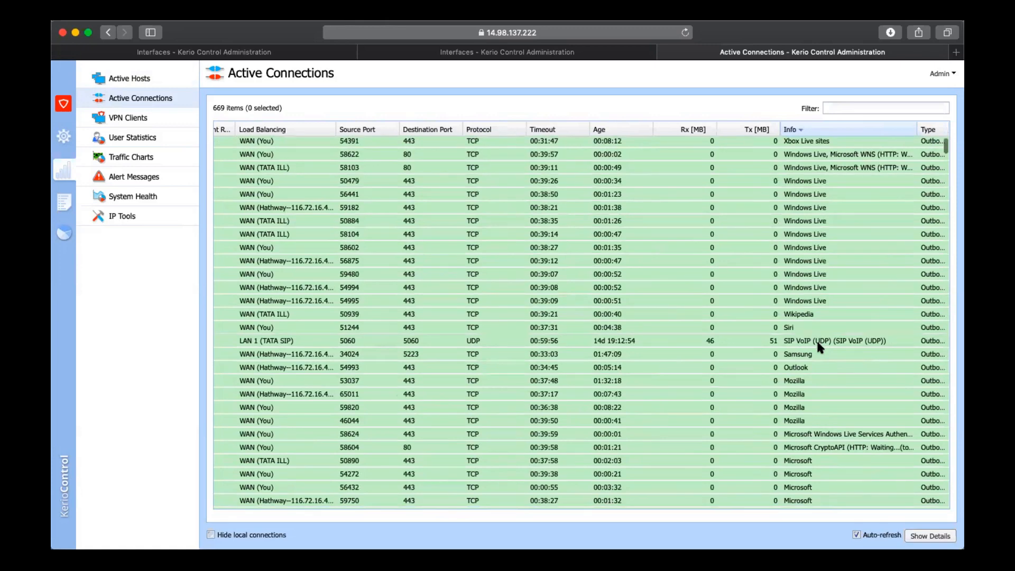
{"action": "scroll", "coordinate": [820, 348], "scroll_direction": "down", "scroll_amount": 1}
{"action": "scroll", "coordinate": [819, 346], "scroll_direction": "down", "scroll_amount": 8}
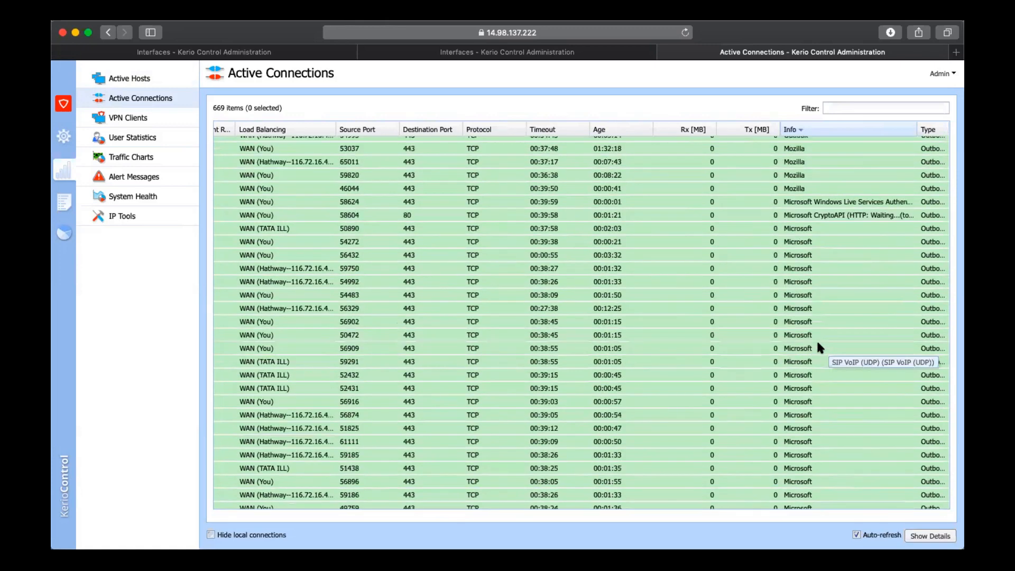
{"action": "scroll", "coordinate": [820, 348], "scroll_direction": "down", "scroll_amount": 1}
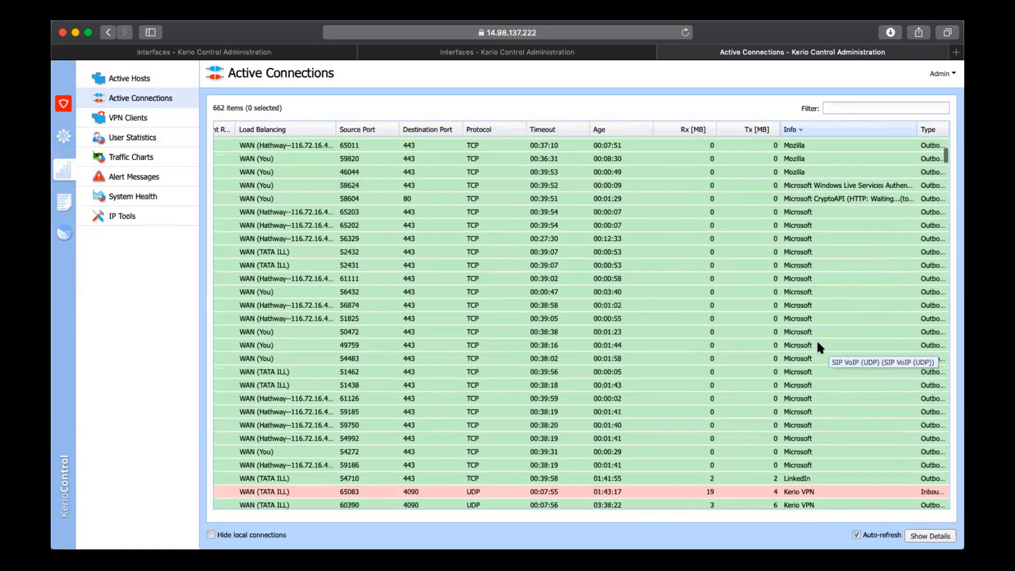
{"action": "scroll", "coordinate": [819, 347], "scroll_direction": "down", "scroll_amount": 10}
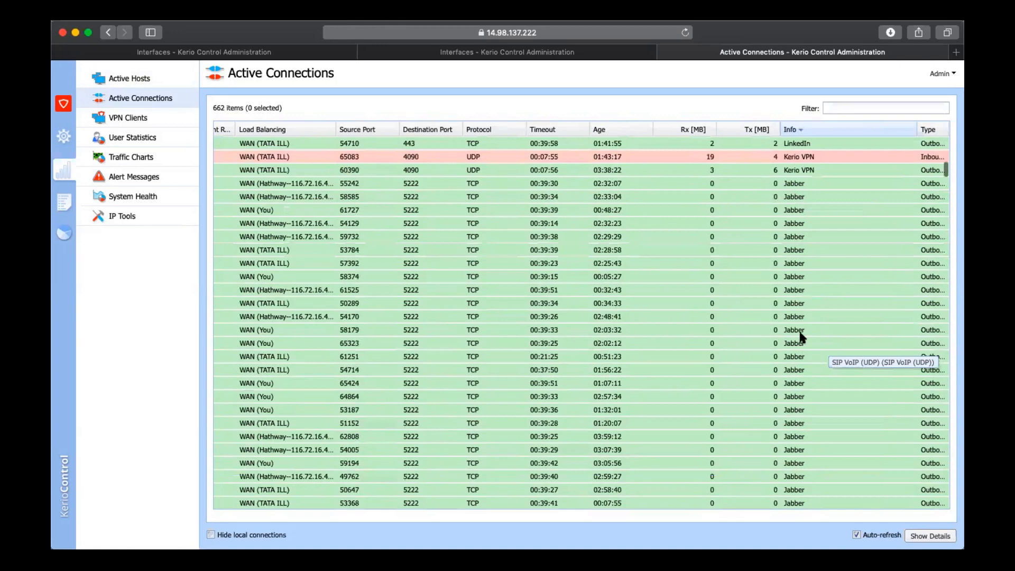
{"action": "scroll", "coordinate": [803, 306], "scroll_direction": "up", "scroll_amount": 1}
{"action": "left_click", "coordinate": [806, 393]}
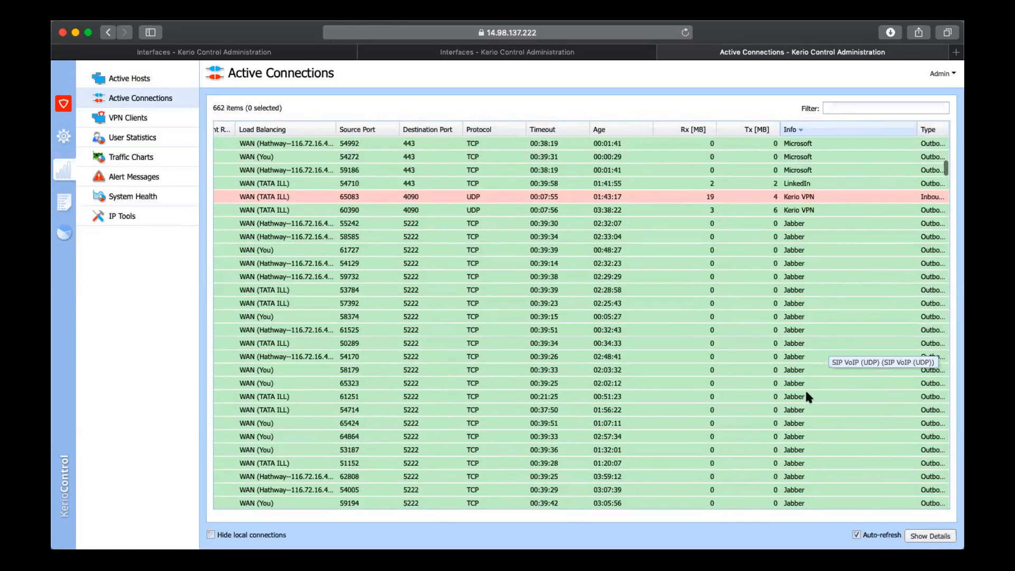
{"action": "scroll", "coordinate": [806, 393], "scroll_direction": "down", "scroll_amount": 5}
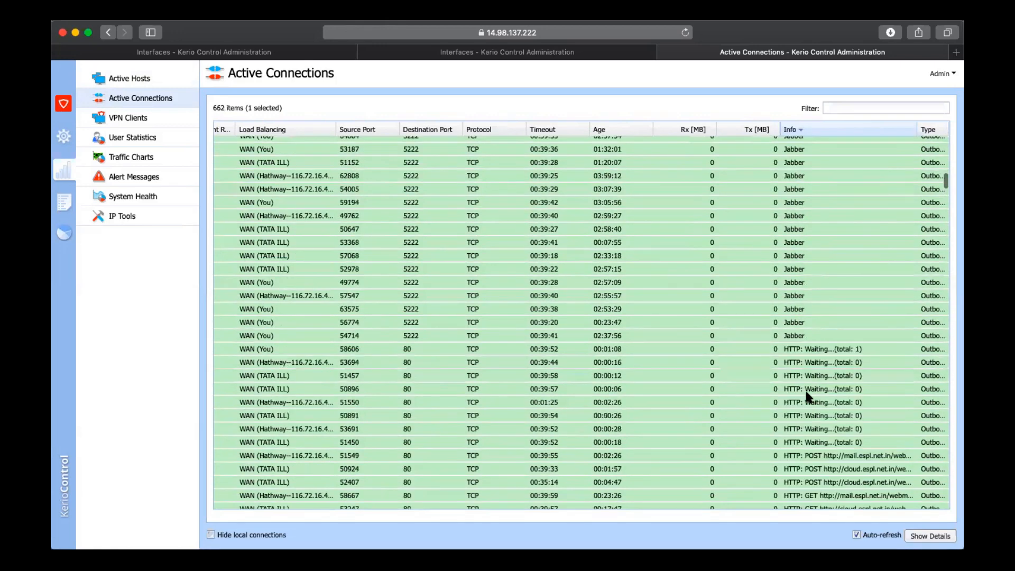
{"action": "scroll", "coordinate": [807, 396], "scroll_direction": "down", "scroll_amount": 5}
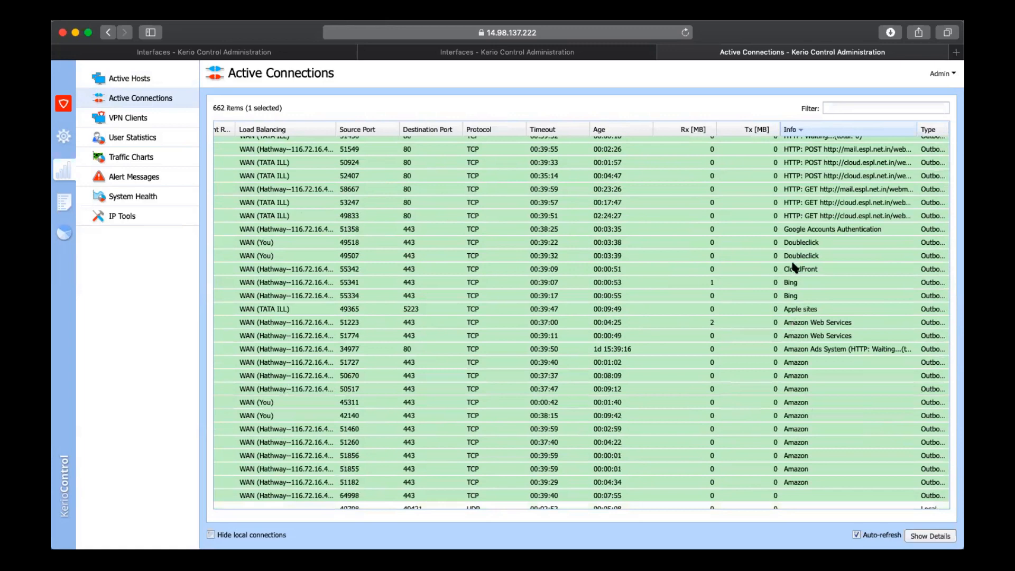
{"action": "scroll", "coordinate": [566, 240], "scroll_direction": "down", "scroll_amount": 10}
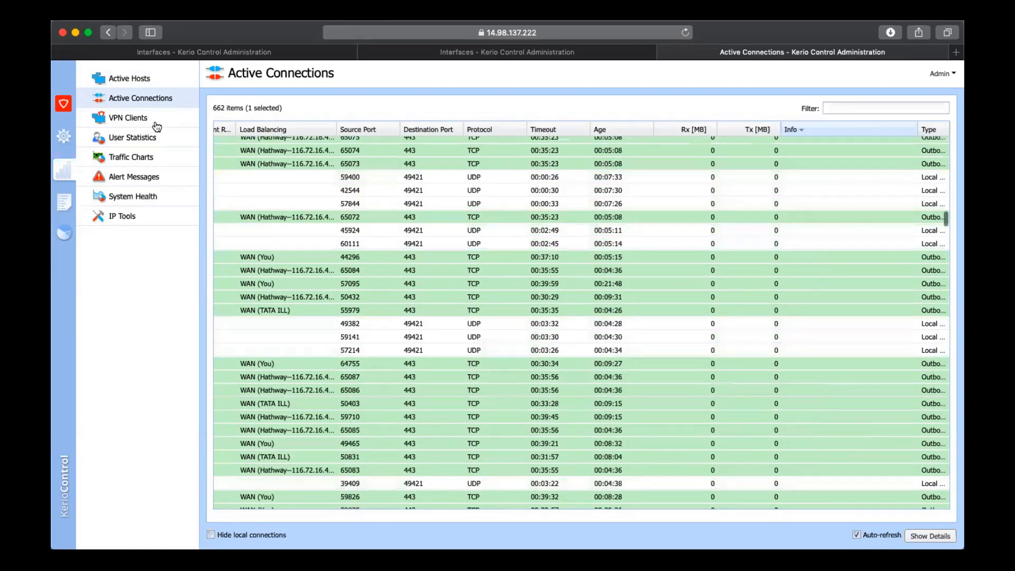
View the connected VPN clients and look through the traffic statistics of all users
{"action": "scroll", "coordinate": [351, 242], "scroll_direction": "up", "scroll_amount": 10}
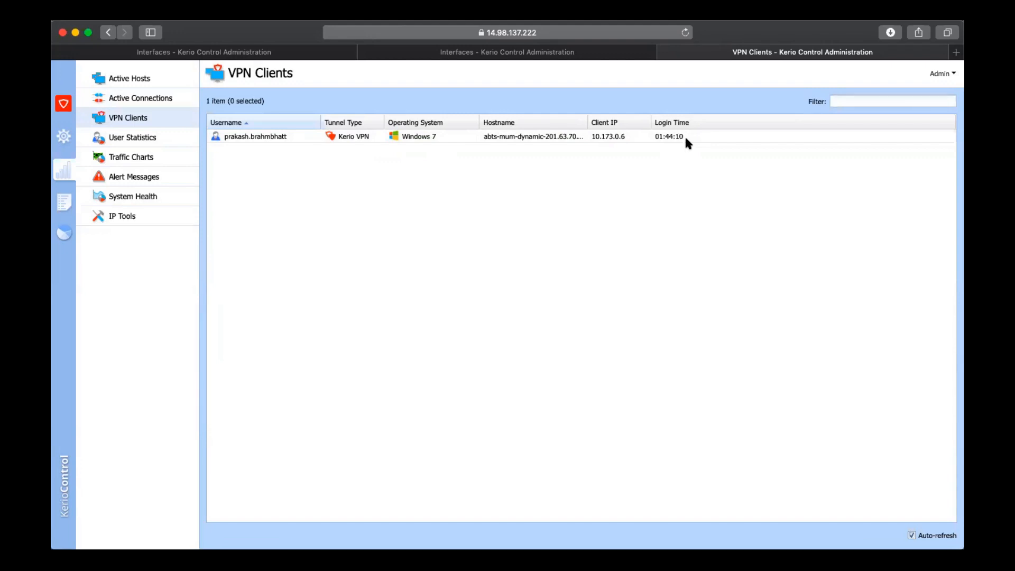
{"action": "left_click", "coordinate": [132, 144]}
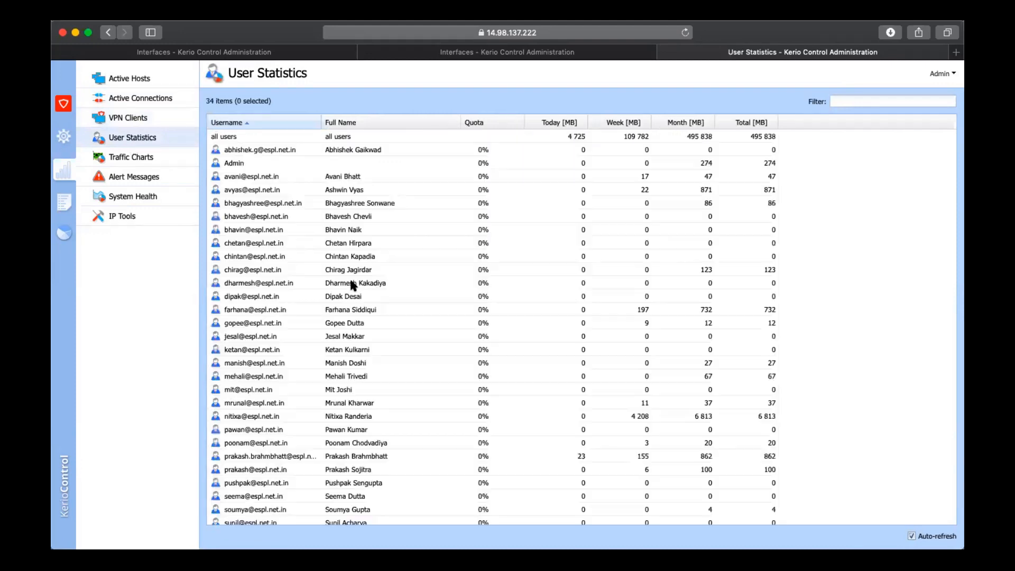
{"action": "scroll", "coordinate": [512, 232], "scroll_direction": "down", "scroll_amount": 3}
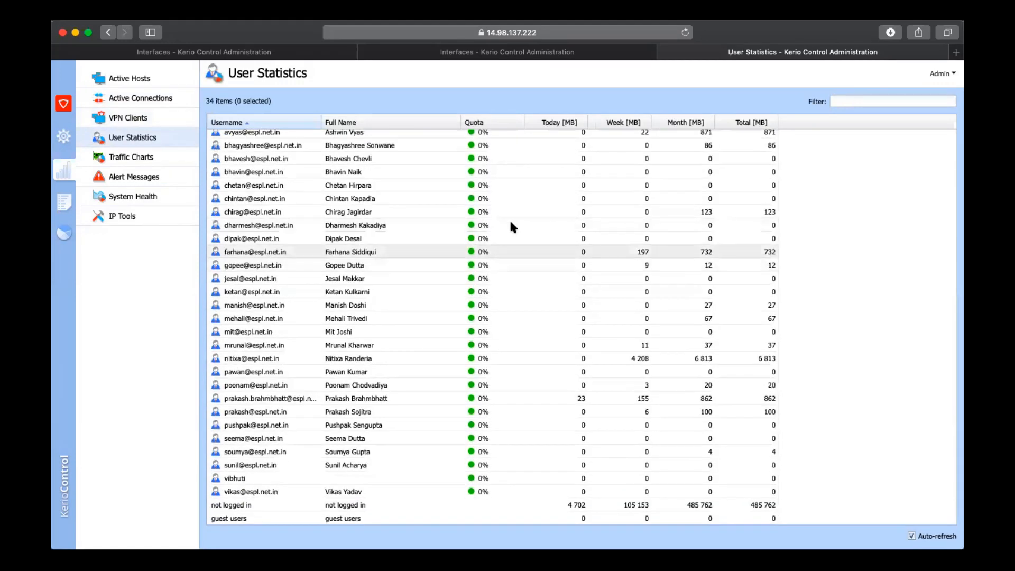
View the traffic chart of the LAN 5 (Internal) interface and look through the listed interfaces and traffic rules
{"action": "left_click", "coordinate": [149, 161]}
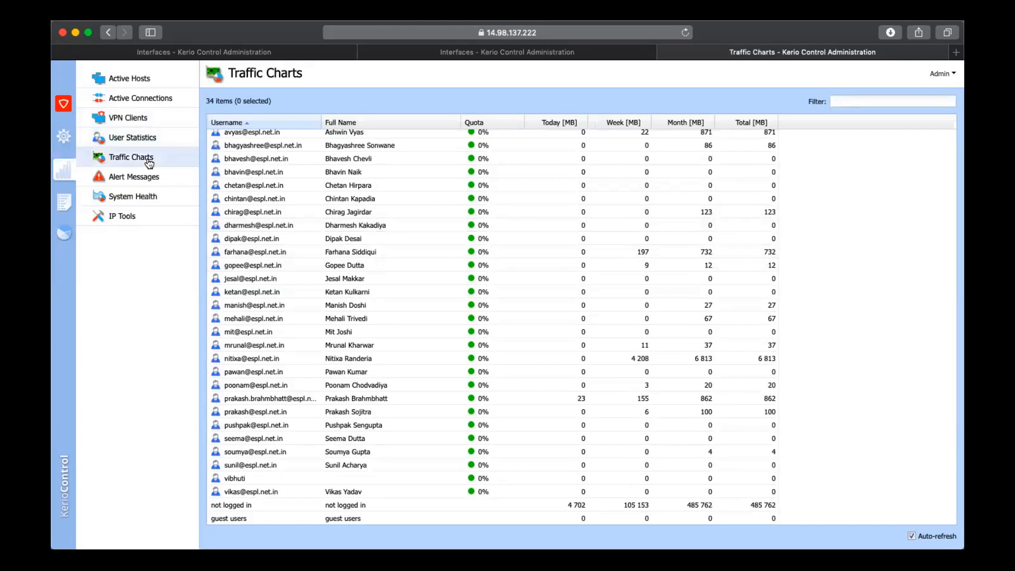
{"action": "left_click", "coordinate": [298, 187]}
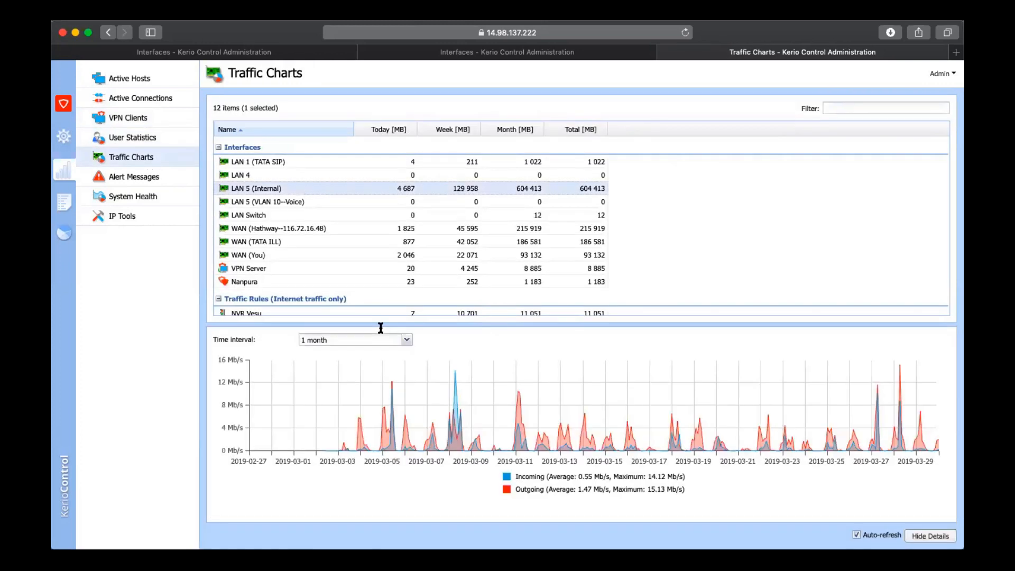
{"action": "scroll", "coordinate": [373, 254], "scroll_direction": "down", "scroll_amount": 2}
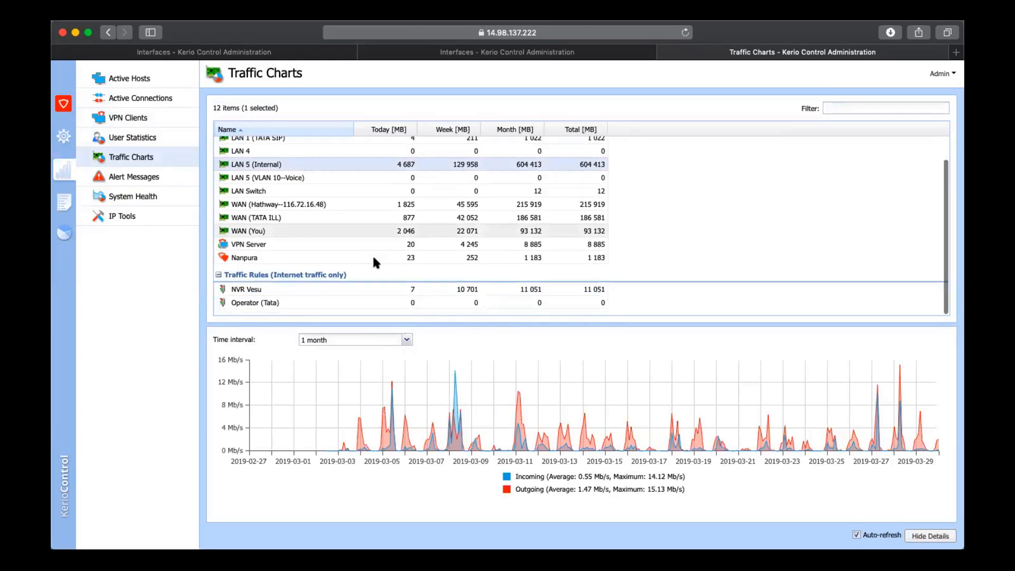
{"action": "scroll", "coordinate": [372, 254], "scroll_direction": "up", "scroll_amount": 1}
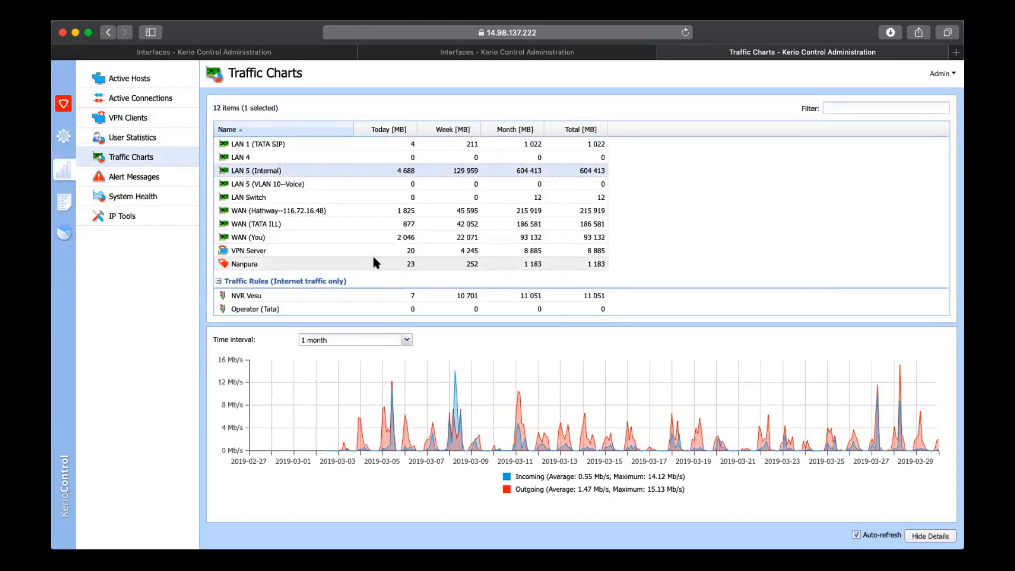
Open the alert messages and view the details of the 08:17:19 VPN tunnel connected alert for Nanpura
{"action": "left_click", "coordinate": [152, 179]}
{"action": "left_click", "coordinate": [336, 256]}
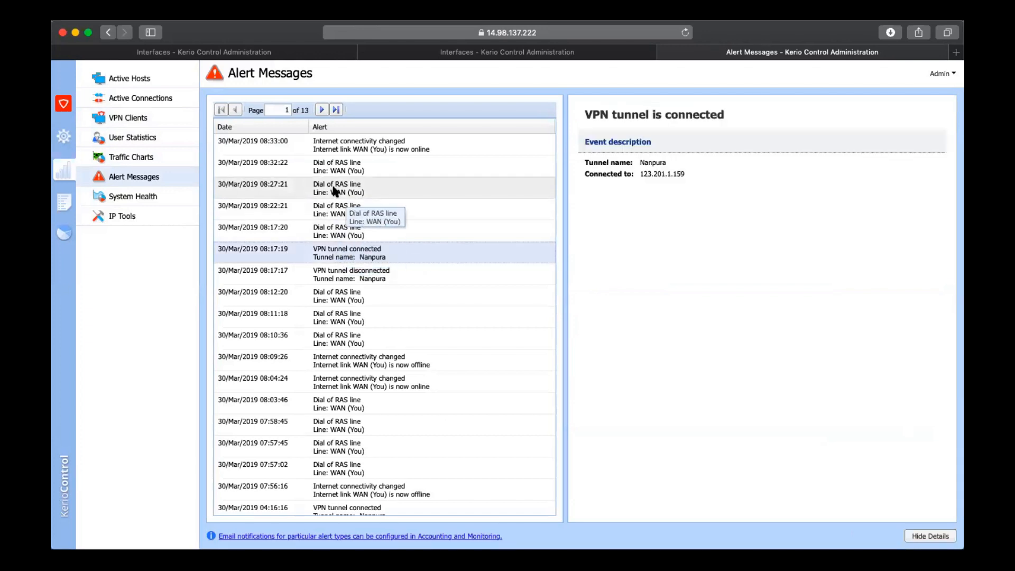
View the details of the 08:33:00 Internet connectivity changed alert and look through the older alerts on the page
{"action": "left_click", "coordinate": [336, 148]}
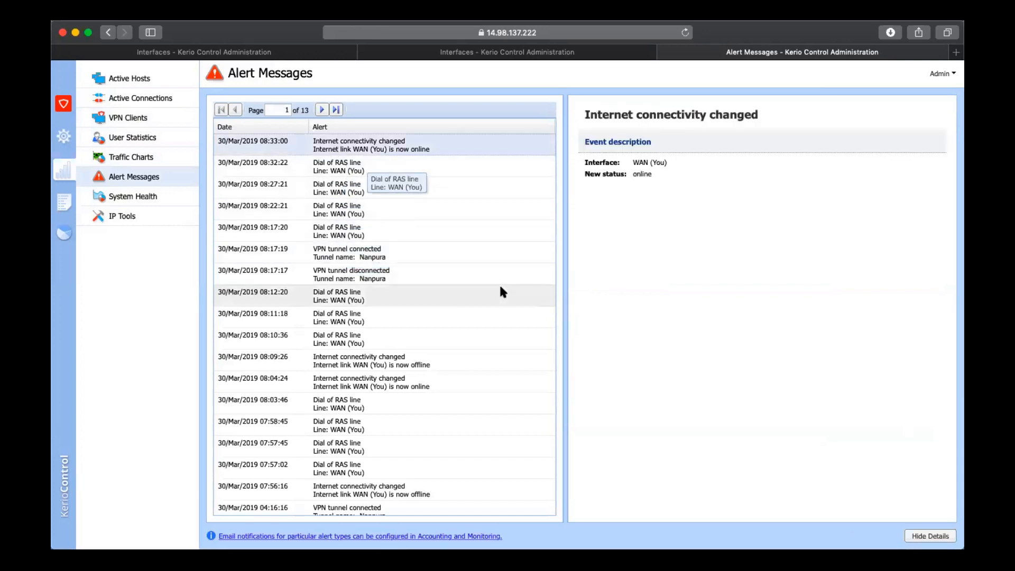
{"action": "scroll", "coordinate": [425, 442], "scroll_direction": "down", "scroll_amount": 5}
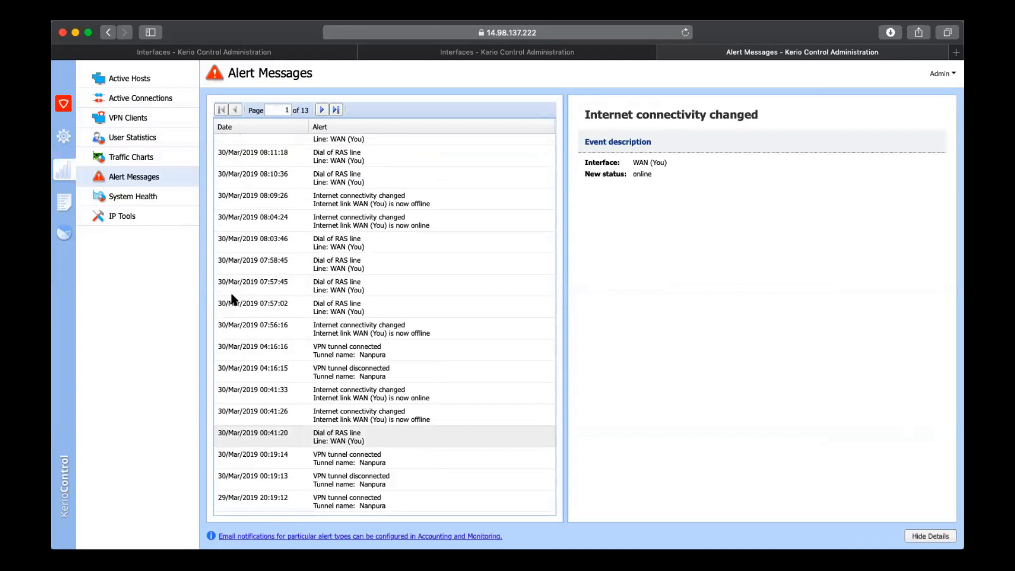
Open the system health page and examine the CPU, RAM and storage usage
{"action": "left_click", "coordinate": [159, 204]}
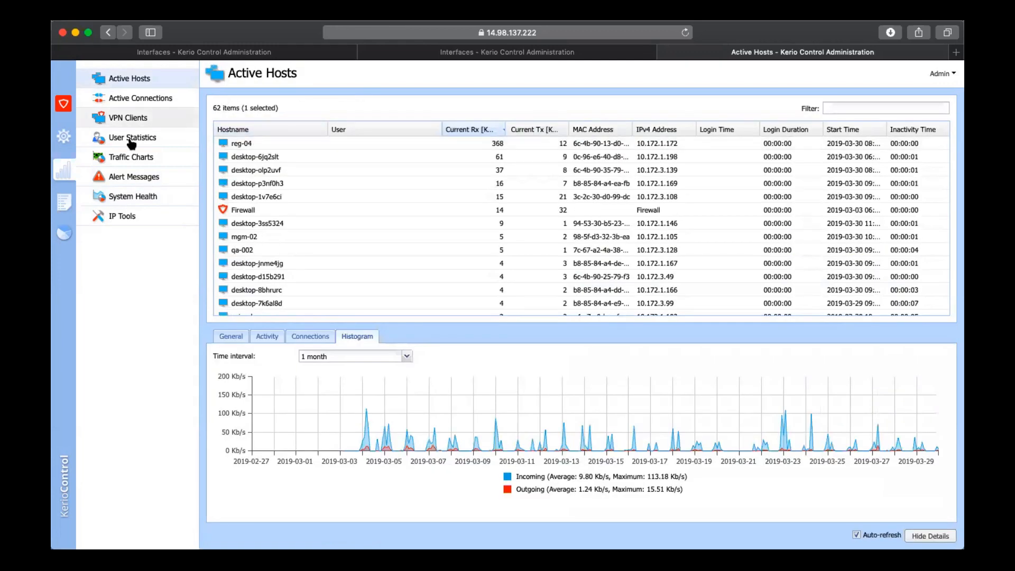
{"action": "left_click", "coordinate": [133, 196]}
{"action": "mouse_move", "coordinate": [252, 255]}
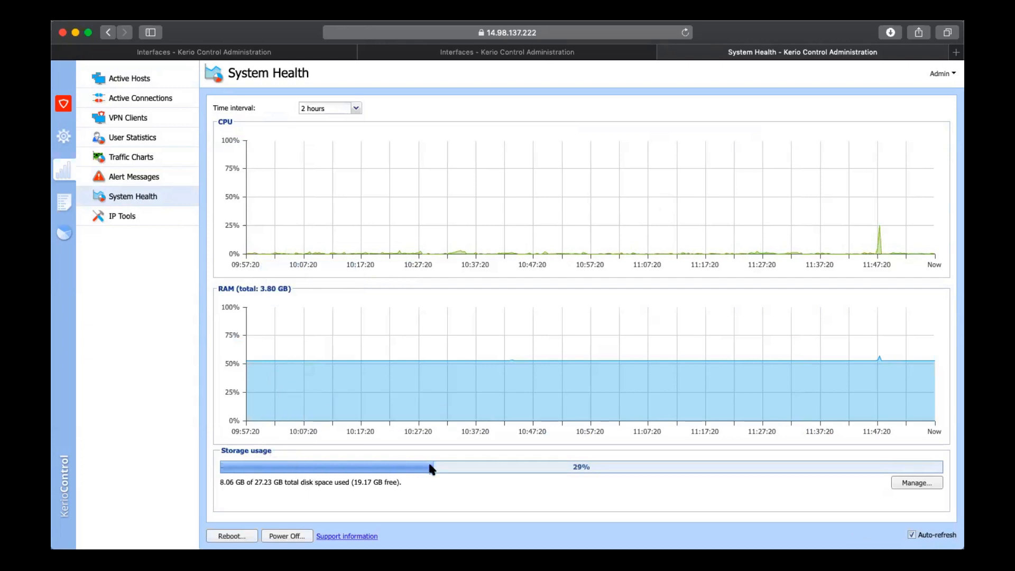
Open the Security log and highlight "DROP Dshield Block" in the IPS packet drop entry
{"action": "left_click", "coordinate": [67, 192]}
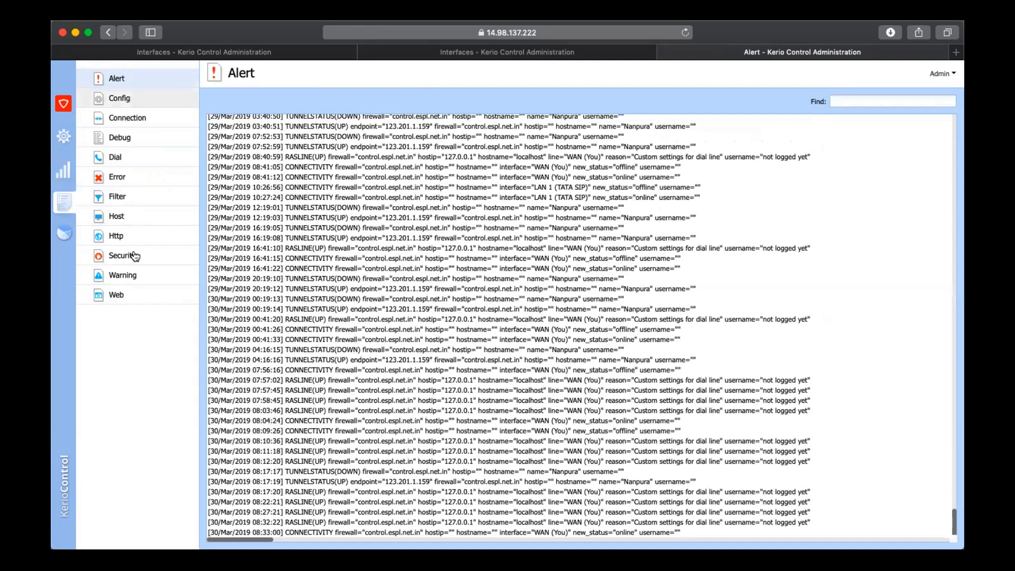
{"action": "left_click", "coordinate": [122, 256]}
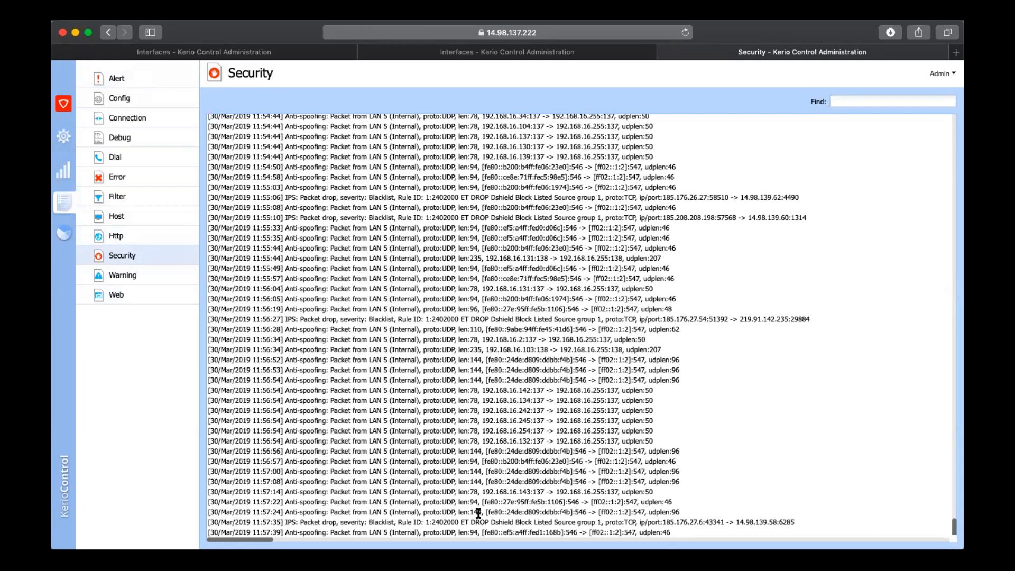
{"action": "left_click_drag", "start_coordinate": [473, 510], "coordinate": [532, 511]}
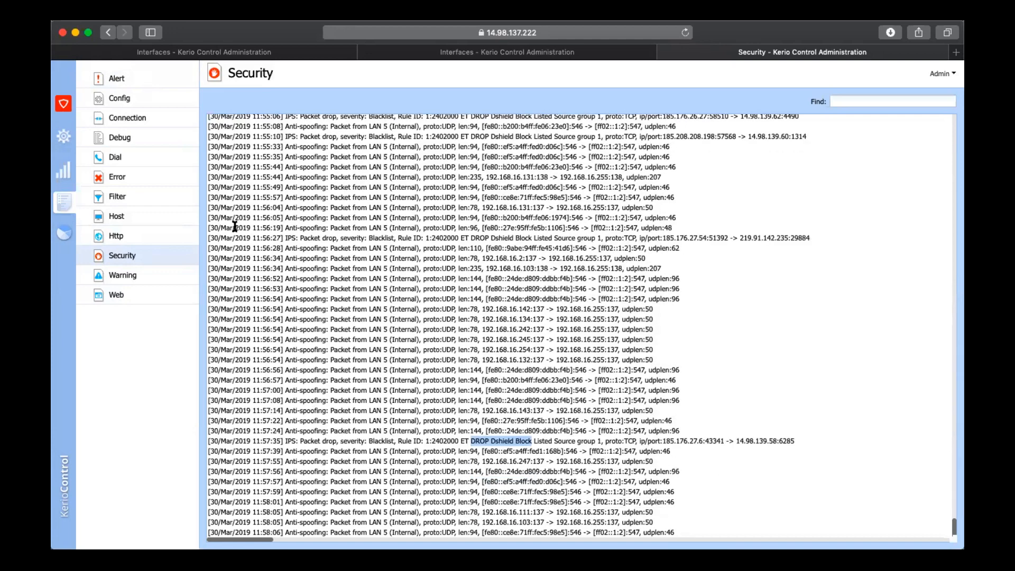
Try to open the Kerio Control statistics page and clear its control.espl.net.in:4081 address
{"action": "left_click", "coordinate": [65, 233]}
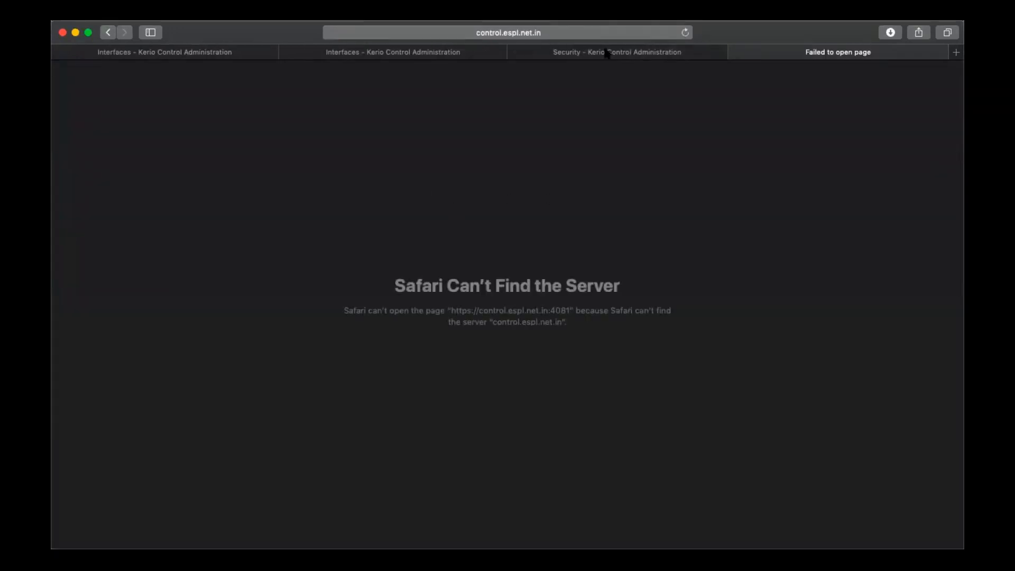
{"action": "left_click", "coordinate": [627, 38]}
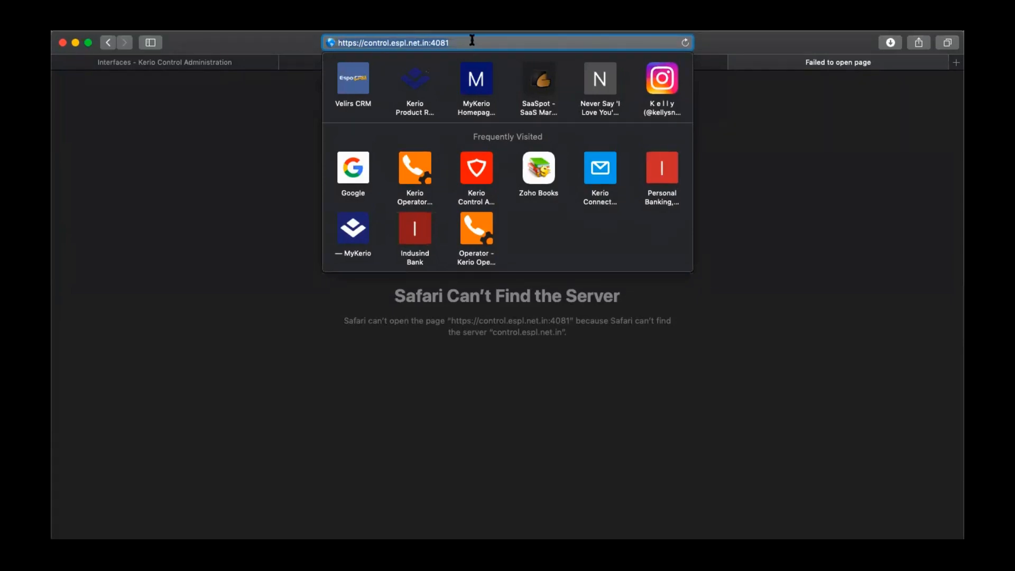
{"action": "key", "text": "BackSpace"}
{"action": "key", "text": "BackSpace"}
{"action": "key", "text": "BackSpace"}
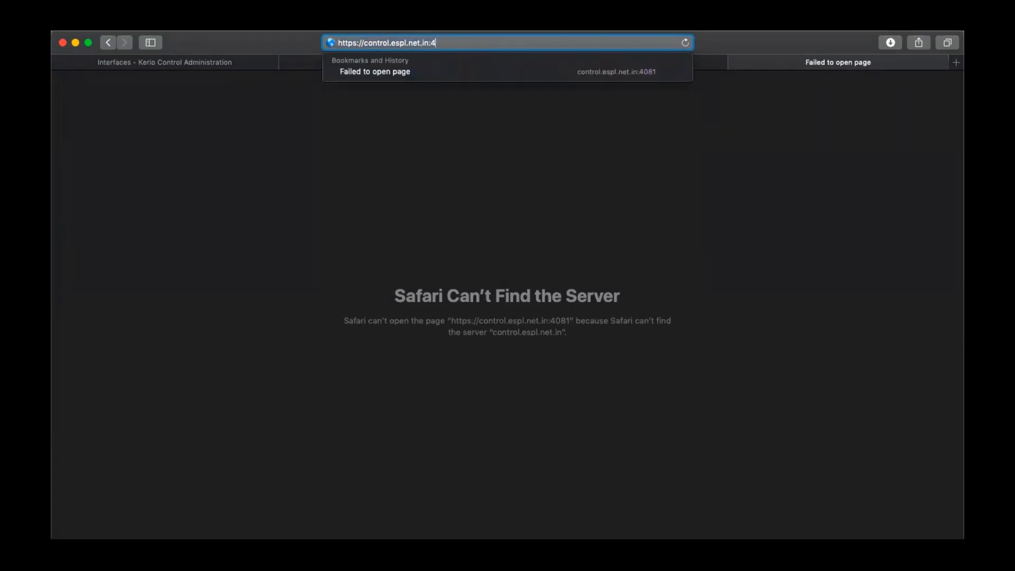
{"action": "key", "text": "BackSpace"}
{"action": "key", "text": "BackSpace"}
{"action": "key", "text": "BackSpace"}
{"action": "key", "text": "BackSpace"}
{"action": "key", "text": "BackSpace"}
{"action": "key", "text": "BackSpace"}
{"action": "key", "text": "BackSpace"}
{"action": "key", "text": "BackSpace"}
{"action": "key", "text": "BackSpace"}
{"action": "key", "text": "BackSpace"}
{"action": "key", "text": "BackSpace"}
{"action": "key", "text": "BackSpace"}
{"action": "key", "text": "BackSpace"}
{"action": "key", "text": "BackSpace"}
{"action": "key", "text": "BackSpace"}
{"action": "key", "text": "BackSpace"}
{"action": "key", "text": "BackSpace"}
{"action": "key", "text": "BackSpace"}
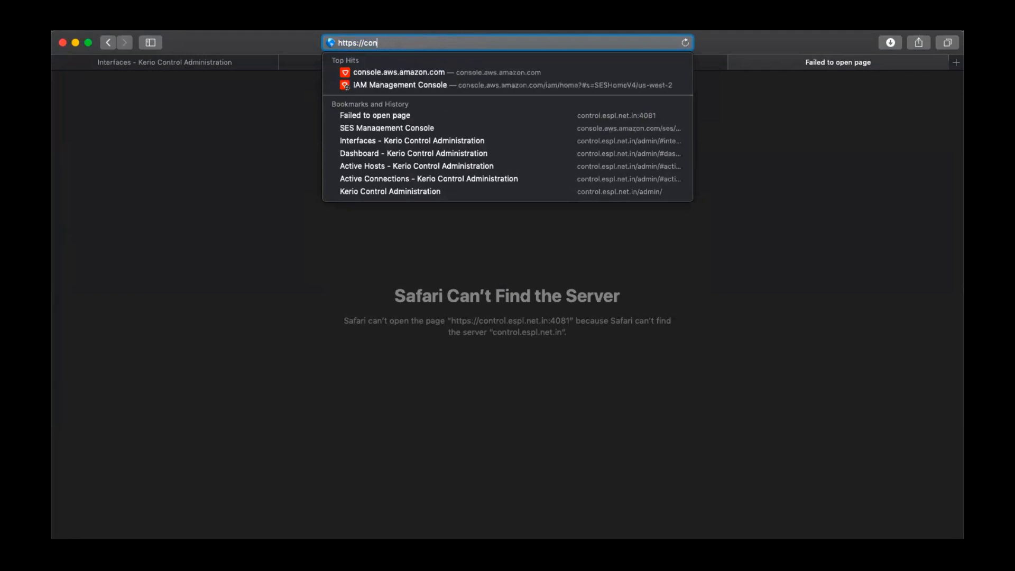
{"action": "key", "text": "BackSpace"}
{"action": "key", "text": "BackSpace"}
{"action": "key", "text": "BackSpace"}
{"action": "left_click", "coordinate": [232, 171]}
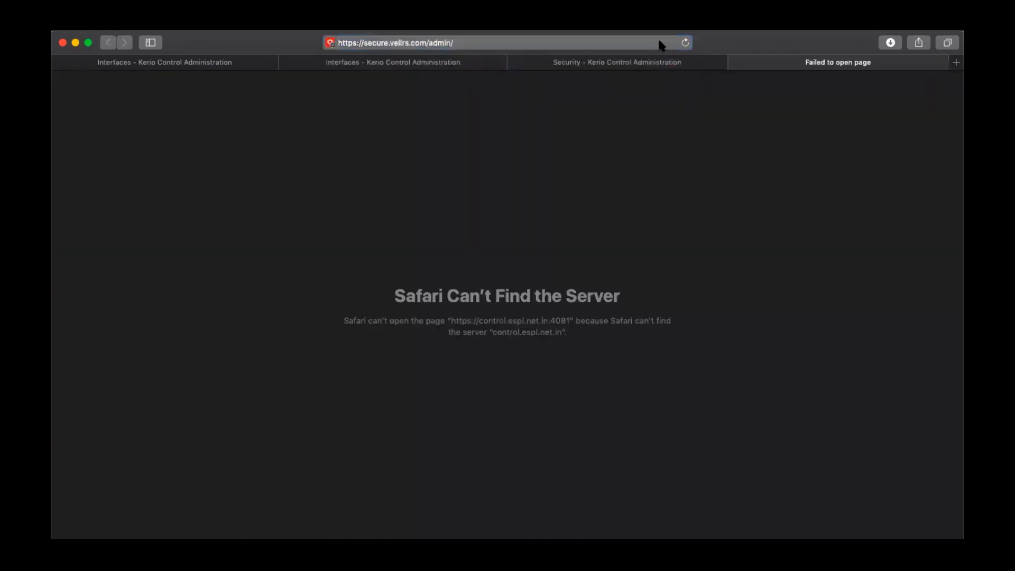
{"action": "left_click", "coordinate": [568, 46]}
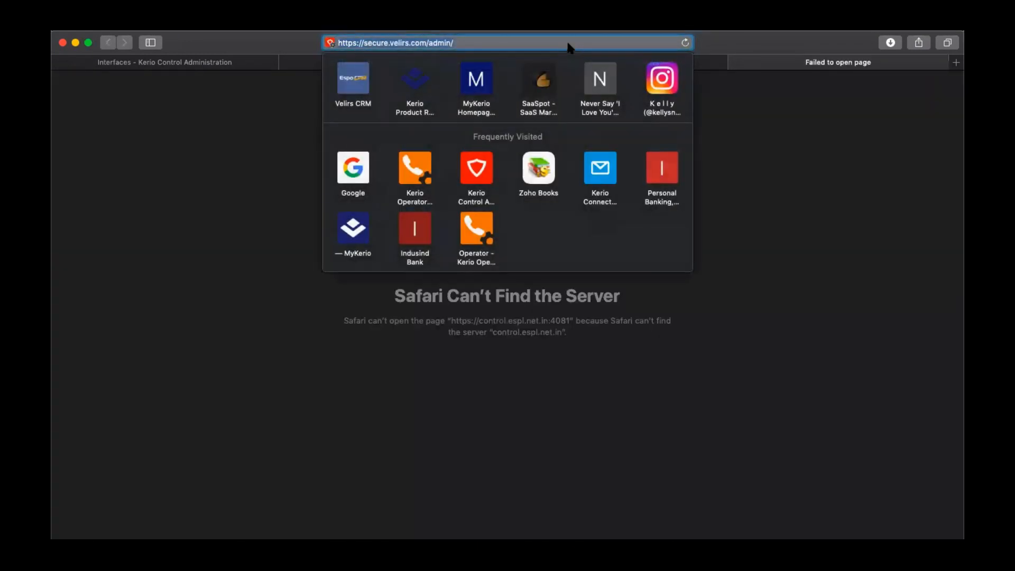
{"action": "type", "text": "https://14.98.137.222/admin/#securityLog"}
{"action": "key", "text": "BackSpace"}
{"action": "key", "text": "BackSpace"}
{"action": "key", "text": "BackSpace"}
{"action": "key", "text": "BackSpace"}
{"action": "key", "text": "BackSpace"}
{"action": "key", "text": "BackSpace"}
{"action": "key", "text": "BackSpace"}
{"action": "key", "text": "BackSpace"}
{"action": "key", "text": "BackSpace"}
{"action": "key", "text": "BackSpace"}
{"action": "key", "text": "BackSpace"}
{"action": "key", "text": "BackSpace"}
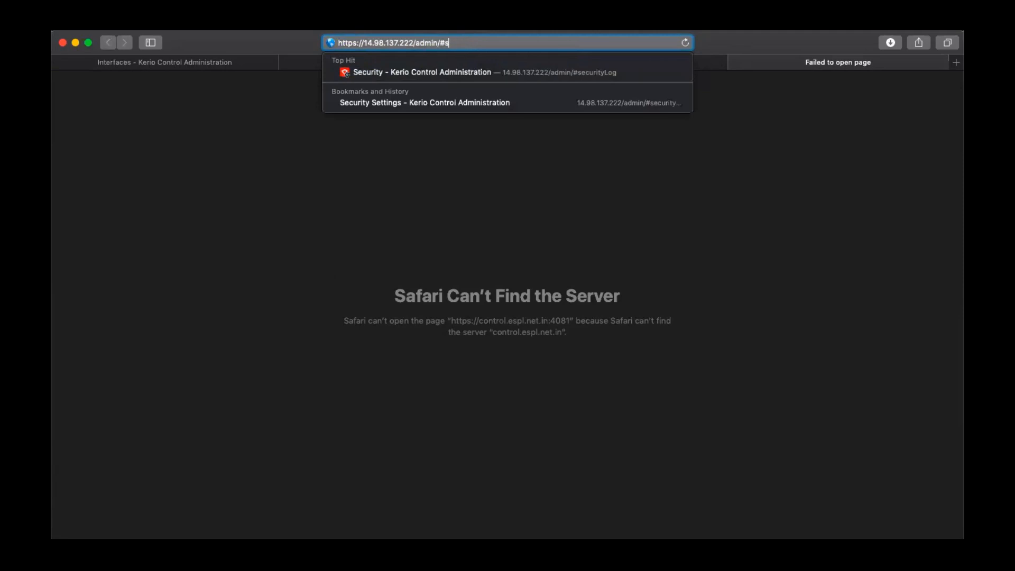
{"action": "key", "text": "BackSpace"}
{"action": "key", "text": "BackSpace"}
{"action": "key", "text": "BackSpace"}
{"action": "key", "text": "BackSpace"}
{"action": "key", "text": "BackSpace"}
{"action": "key", "text": "BackSpace"}
{"action": "key", "text": "BackSpace"}
{"action": "key", "text": "Return"}
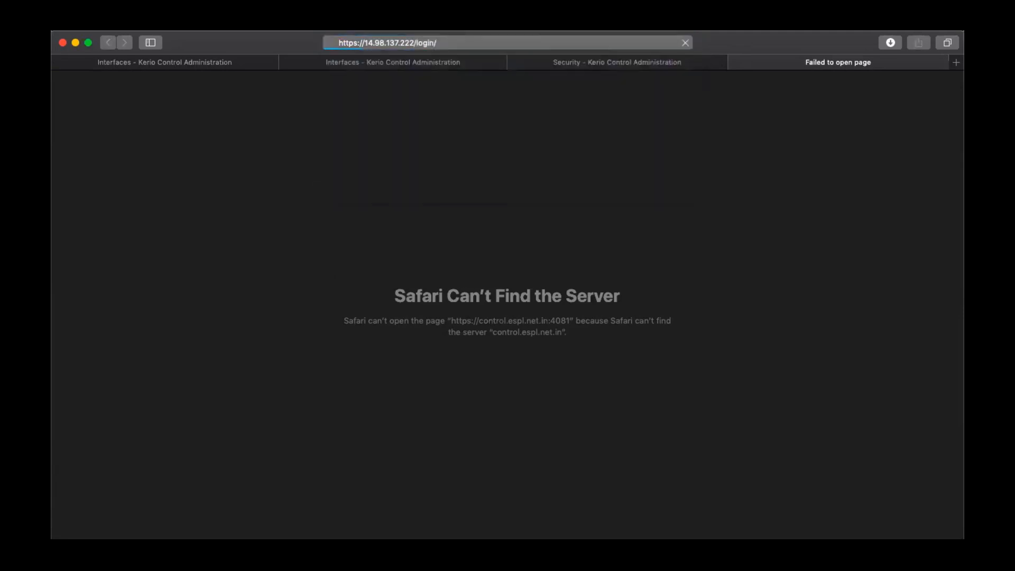
Try to log in as admin with the account password and decline saving the password in the keychain
{"action": "type", "text": "admin"}
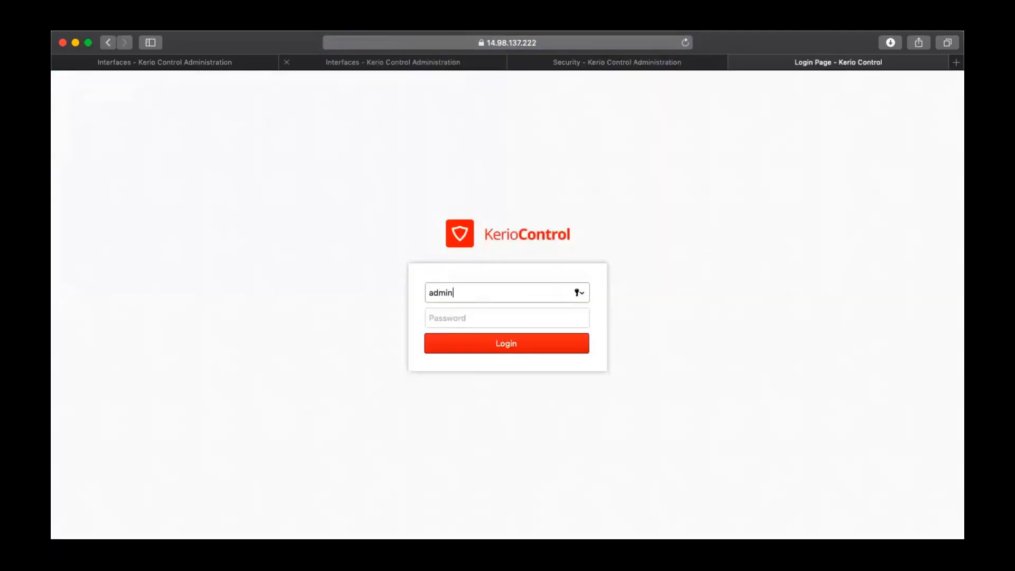
{"action": "key", "text": "Tab"}
{"action": "type", "text": "••••••"}
{"action": "key", "text": "Return"}
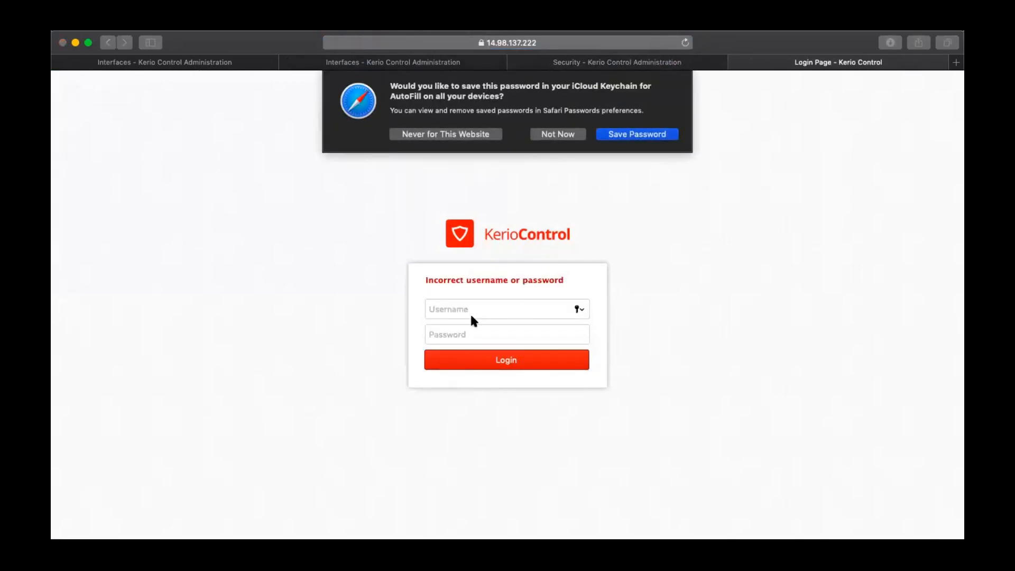
{"action": "left_click", "coordinate": [540, 132]}
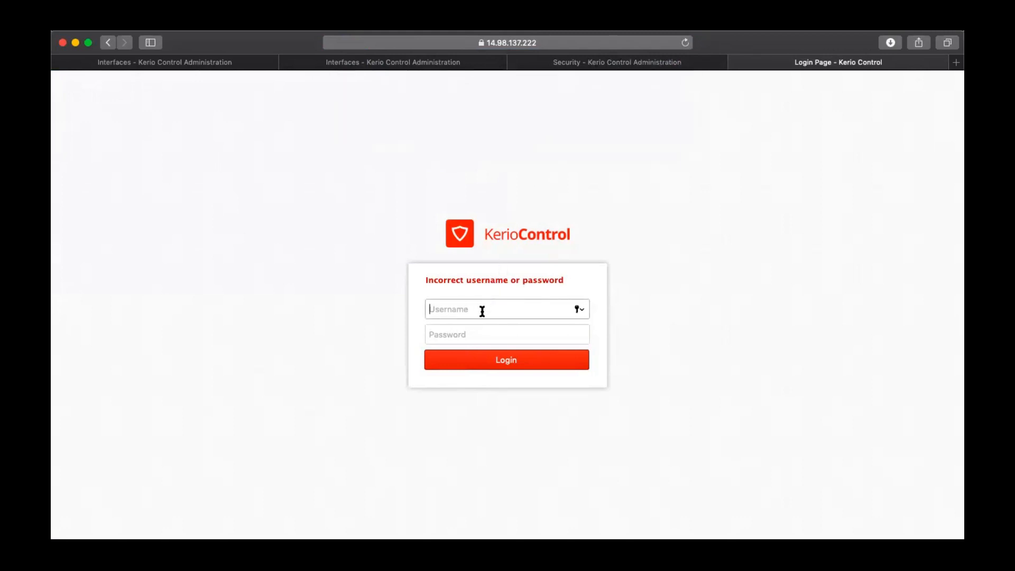
Enter the username admin and the account password again on the Kerio Control login page
{"action": "type", "text": "admin"}
{"action": "key", "text": "Tab"}
{"action": "type", "text": "••••••••"}
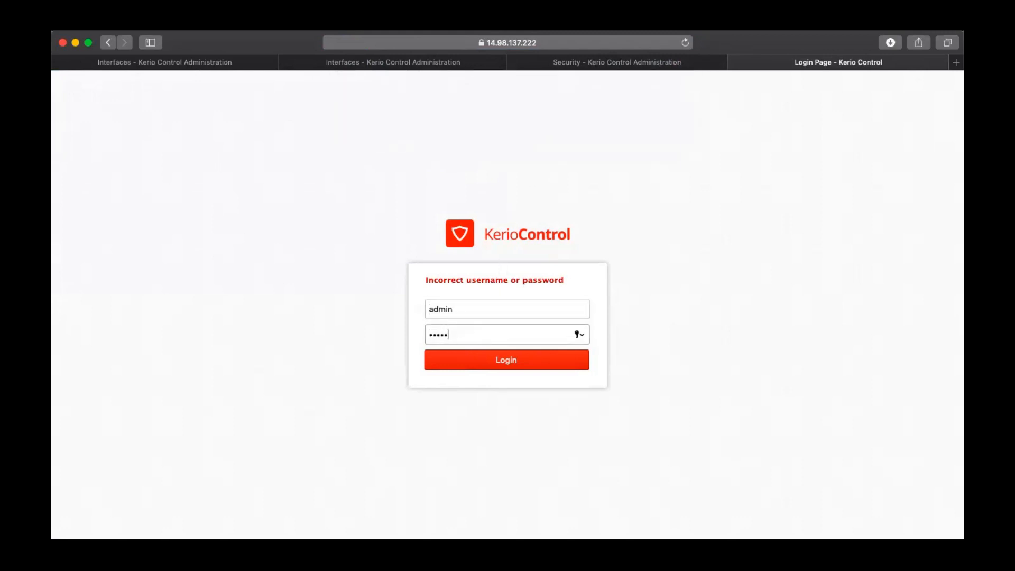
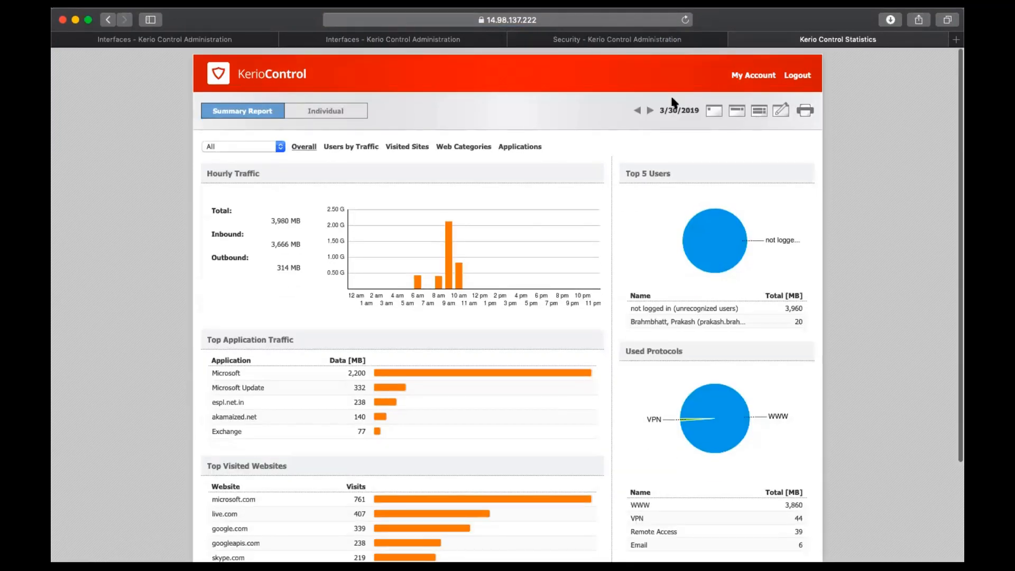
Examine the overall summary report for 3/30/2019, including hourly traffic, top users and protocols, and open the Users by Traffic report
{"action": "scroll", "coordinate": [446, 303], "scroll_direction": "down", "scroll_amount": 1}
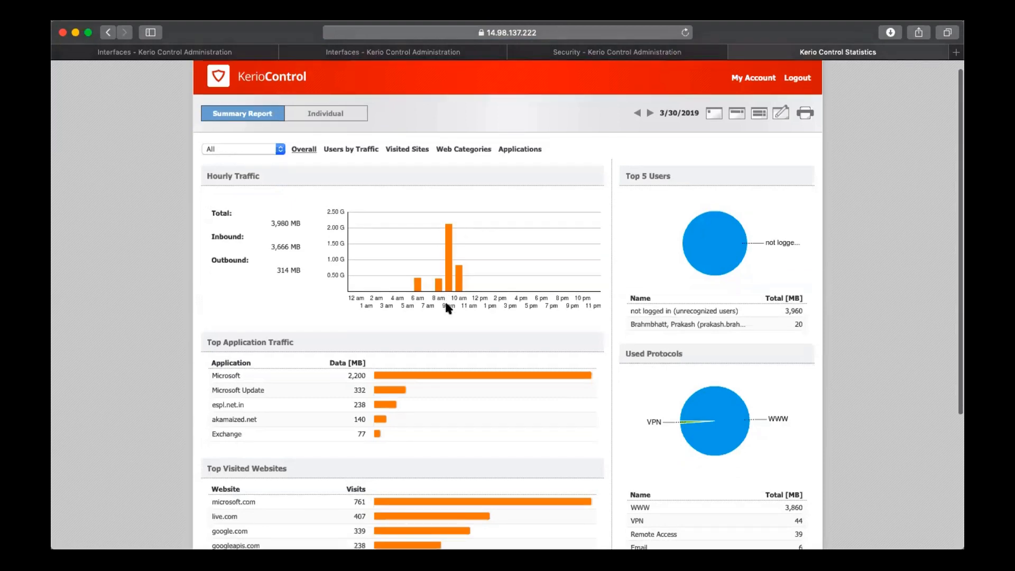
{"action": "scroll", "coordinate": [447, 305], "scroll_direction": "down", "scroll_amount": 2}
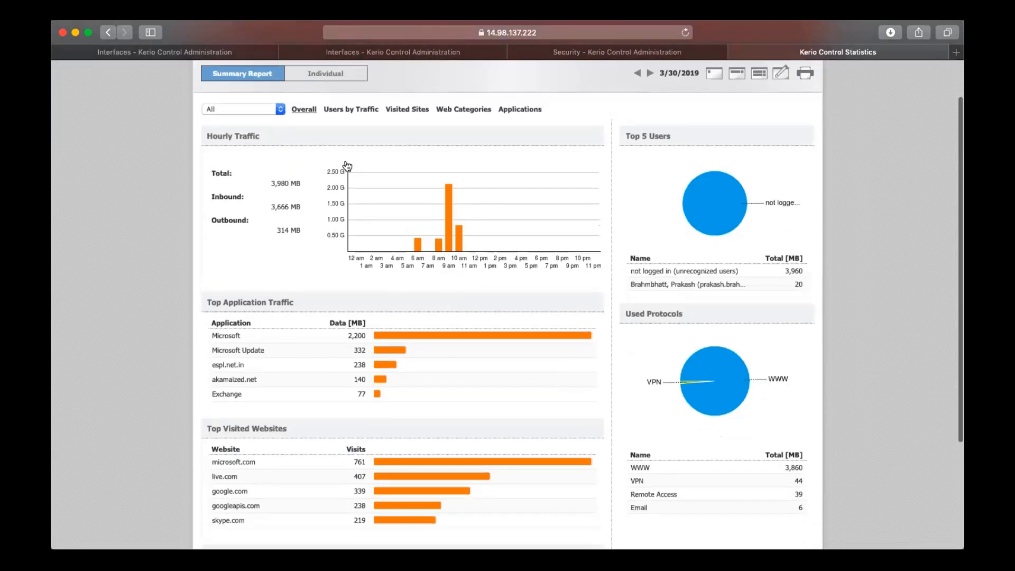
{"action": "scroll", "coordinate": [347, 165], "scroll_direction": "up", "scroll_amount": 2}
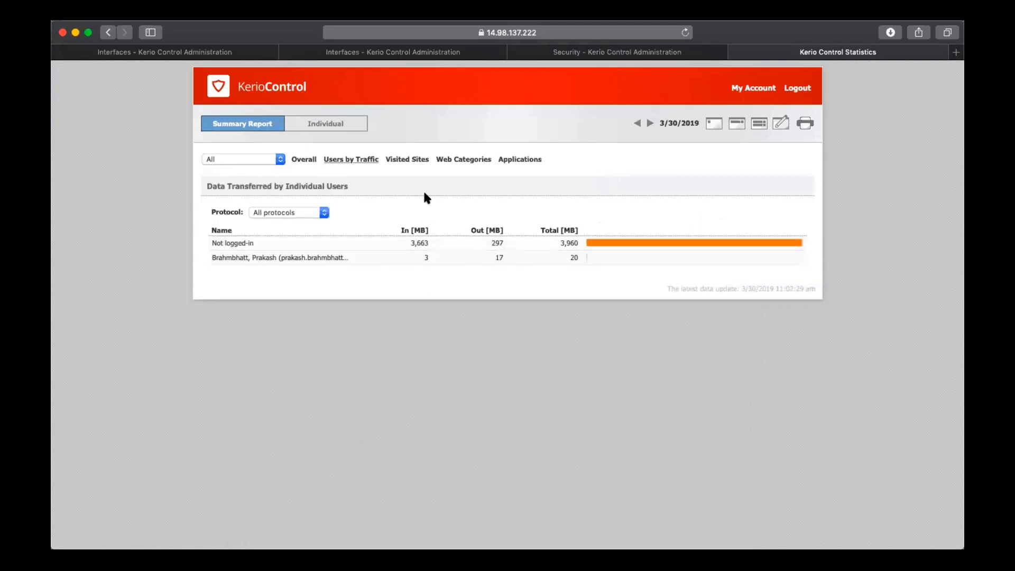
Examine the Visited Sites, Web Categories and Applications summary reports, including the per-application traffic details
{"action": "left_click", "coordinate": [408, 160]}
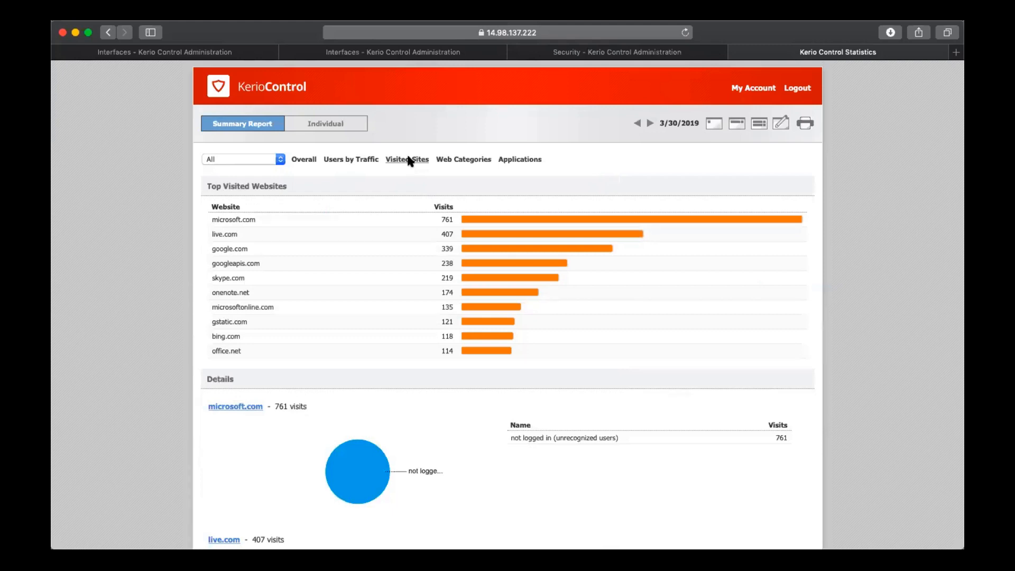
{"action": "left_click", "coordinate": [476, 161]}
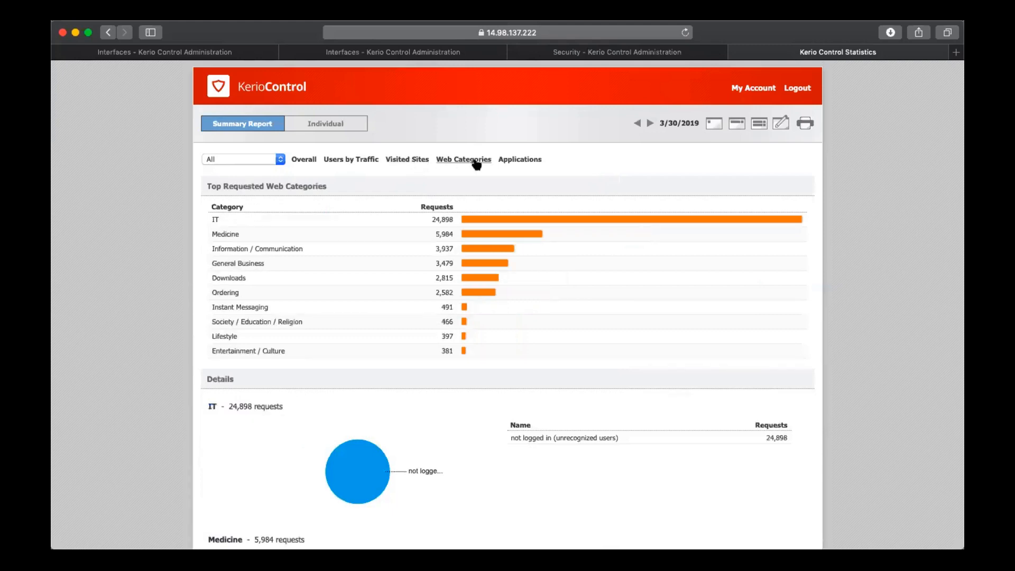
{"action": "left_click", "coordinate": [524, 161]}
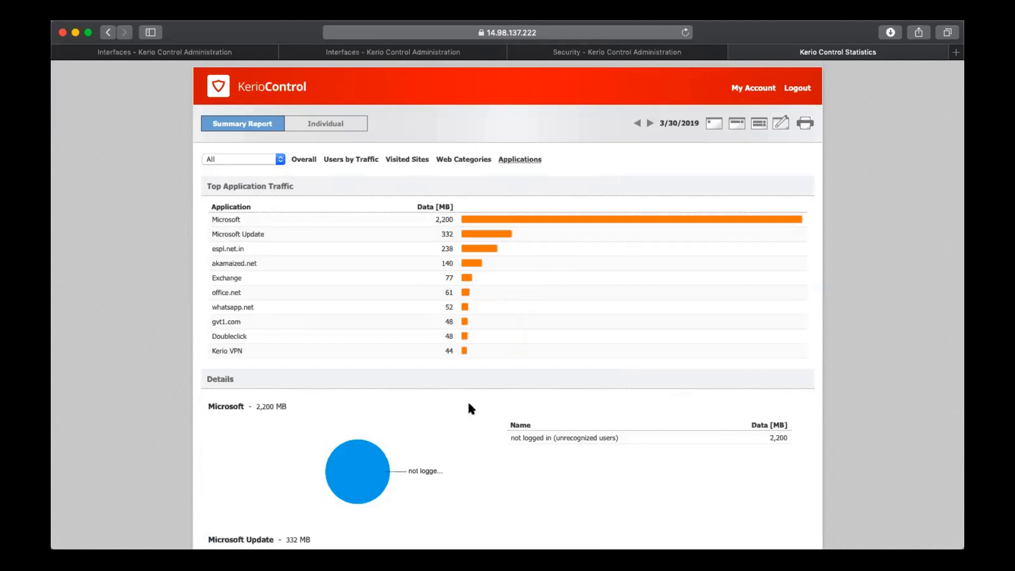
{"action": "scroll", "coordinate": [471, 409], "scroll_direction": "down", "scroll_amount": 7}
{"action": "scroll", "coordinate": [470, 408], "scroll_direction": "up", "scroll_amount": 5}
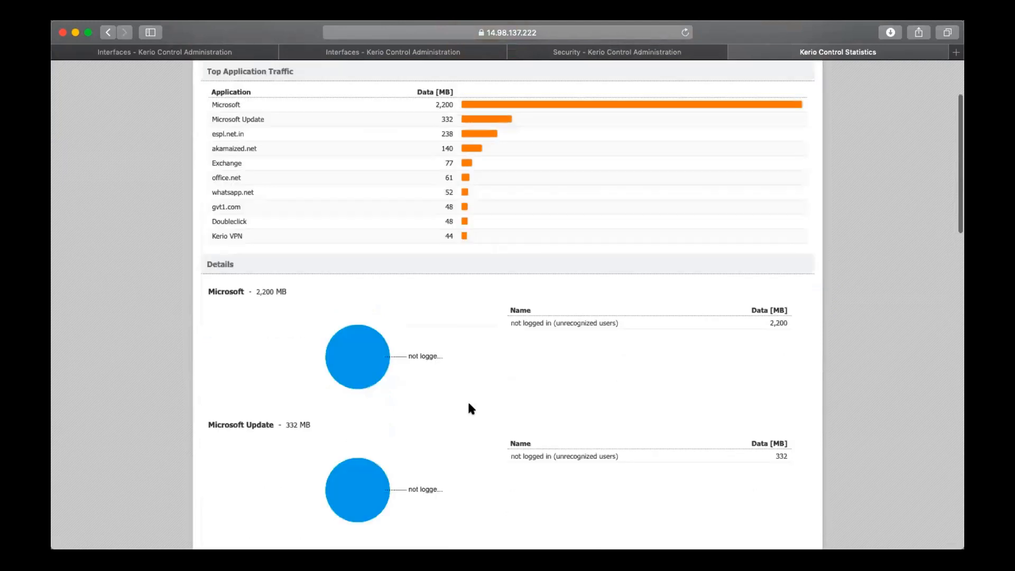
{"action": "scroll", "coordinate": [469, 404], "scroll_direction": "up", "scroll_amount": 1}
{"action": "scroll", "coordinate": [390, 215], "scroll_direction": "up", "scroll_amount": 3}
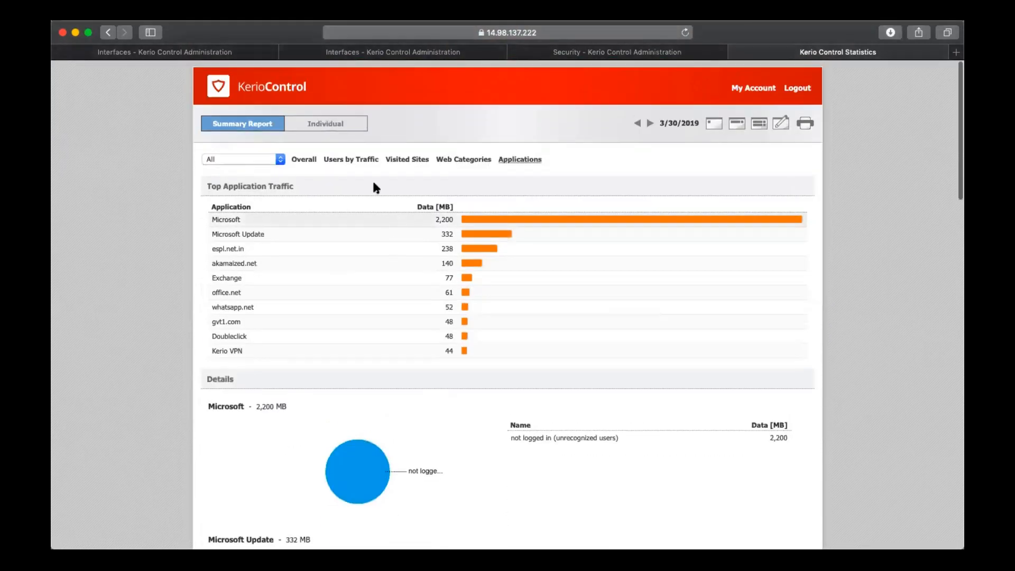
Open the individual report with the activity of not logged in users and examine its web pages, downloads and remote access records
{"action": "left_click", "coordinate": [353, 127]}
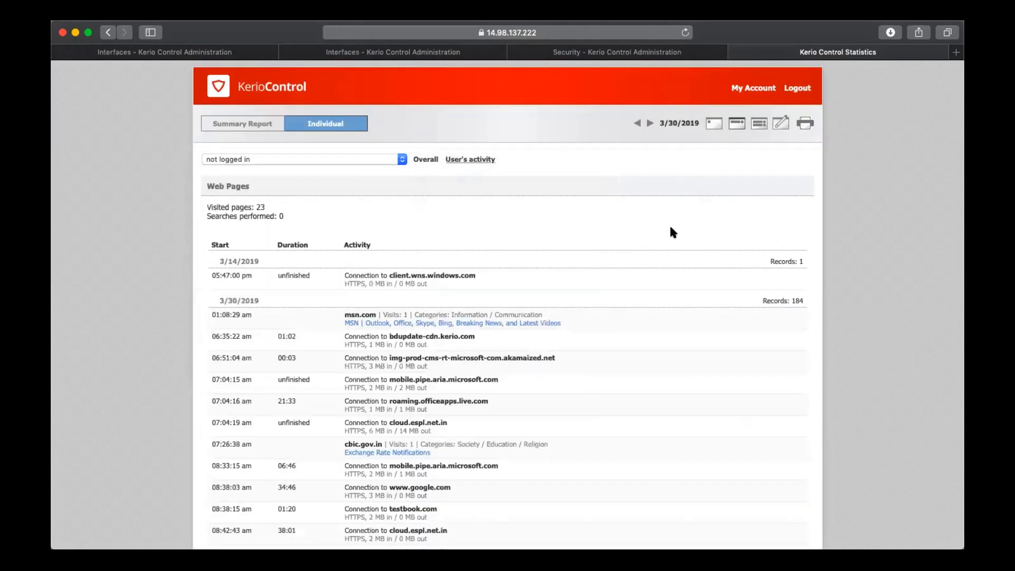
{"action": "scroll", "coordinate": [672, 233], "scroll_direction": "down", "scroll_amount": 2}
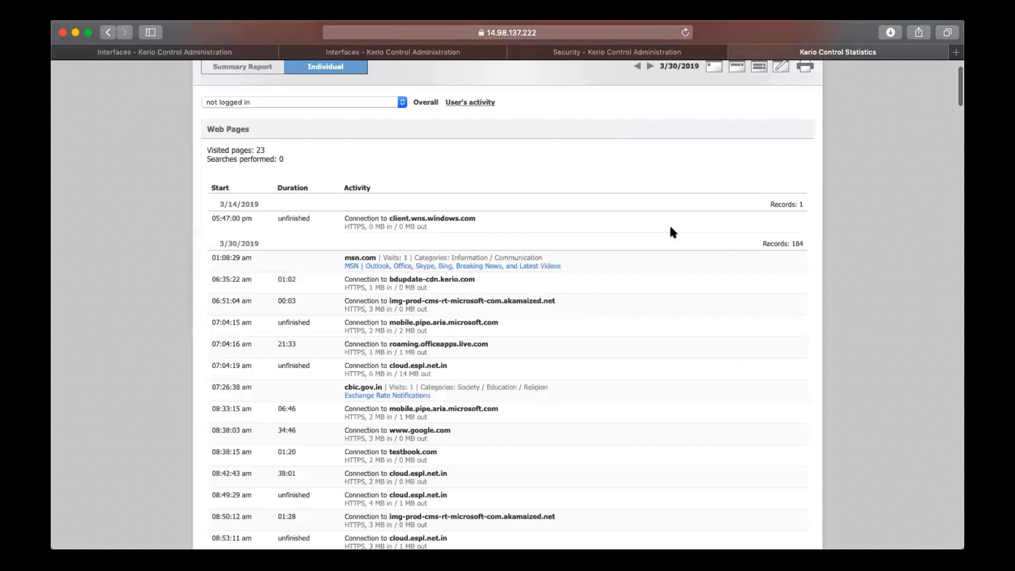
{"action": "scroll", "coordinate": [672, 232], "scroll_direction": "down", "scroll_amount": 1}
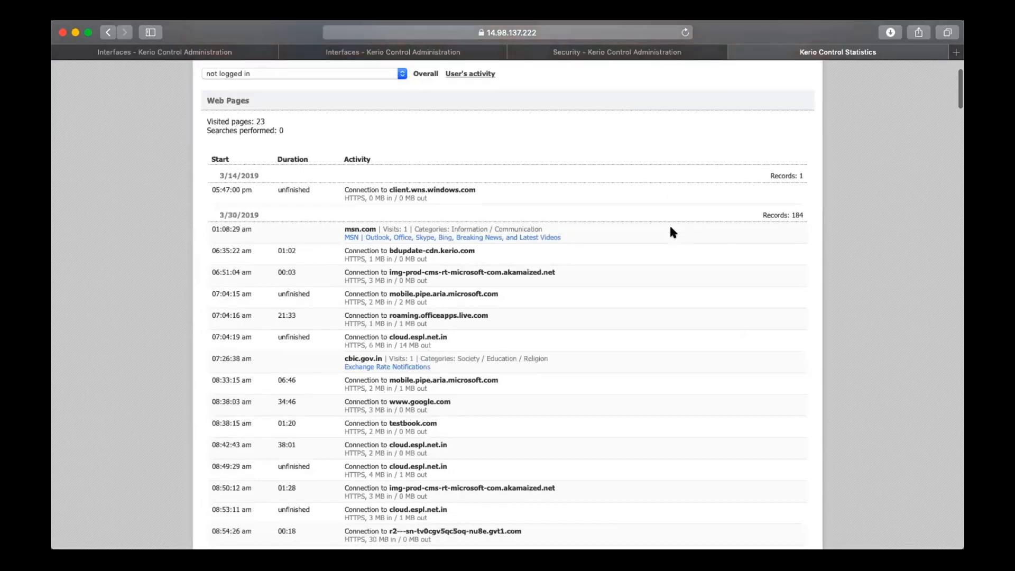
{"action": "scroll", "coordinate": [672, 232], "scroll_direction": "down", "scroll_amount": 5}
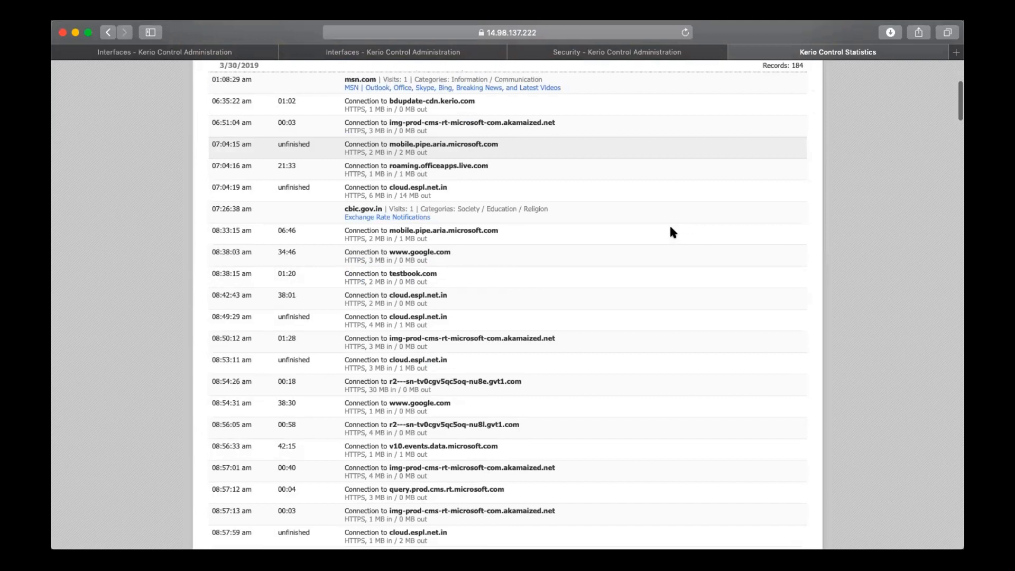
{"action": "scroll", "coordinate": [670, 228], "scroll_direction": "down", "scroll_amount": 20}
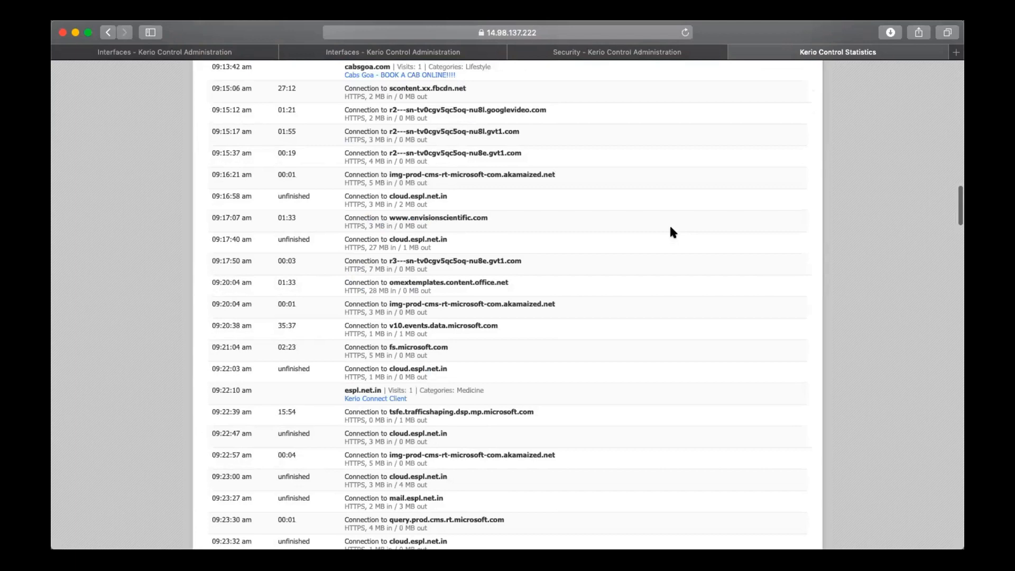
{"action": "scroll", "coordinate": [672, 232], "scroll_direction": "down", "scroll_amount": 20}
{"action": "scroll", "coordinate": [430, 136], "scroll_direction": "up", "scroll_amount": 15}
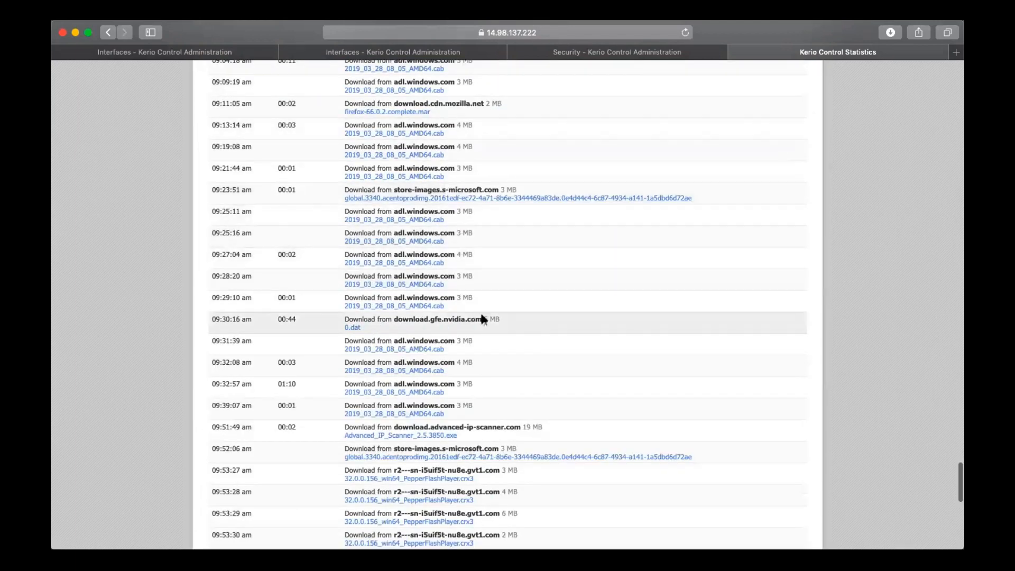
{"action": "scroll", "coordinate": [482, 317], "scroll_direction": "up", "scroll_amount": 1}
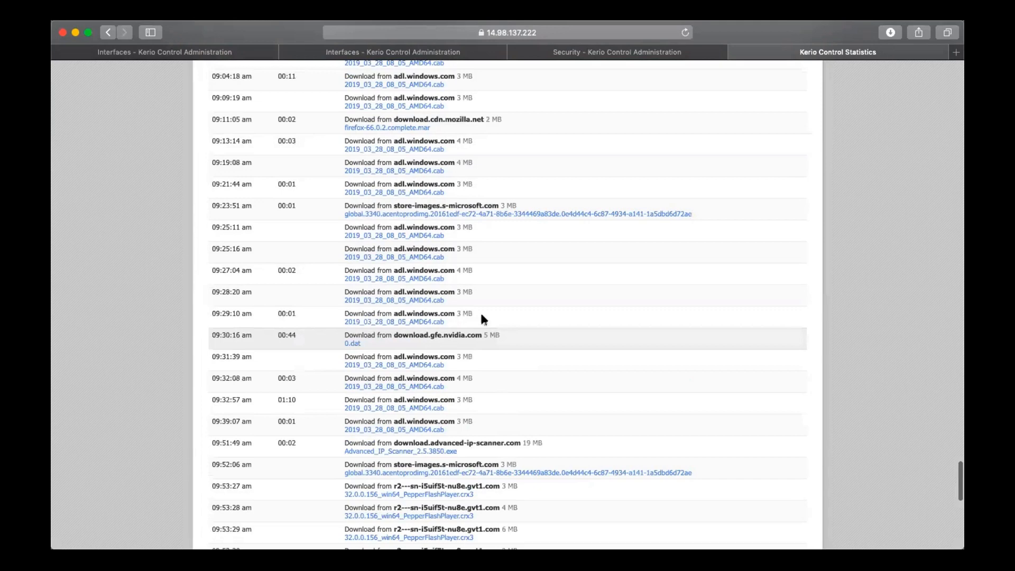
{"action": "scroll", "coordinate": [481, 318], "scroll_direction": "down", "scroll_amount": 15}
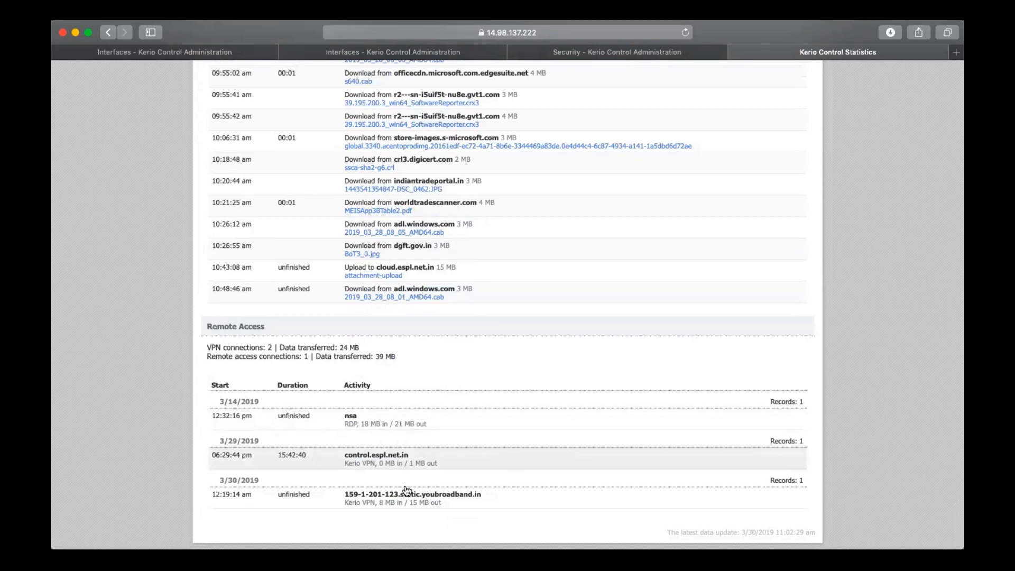
{"action": "scroll", "coordinate": [572, 338], "scroll_direction": "up", "scroll_amount": 10}
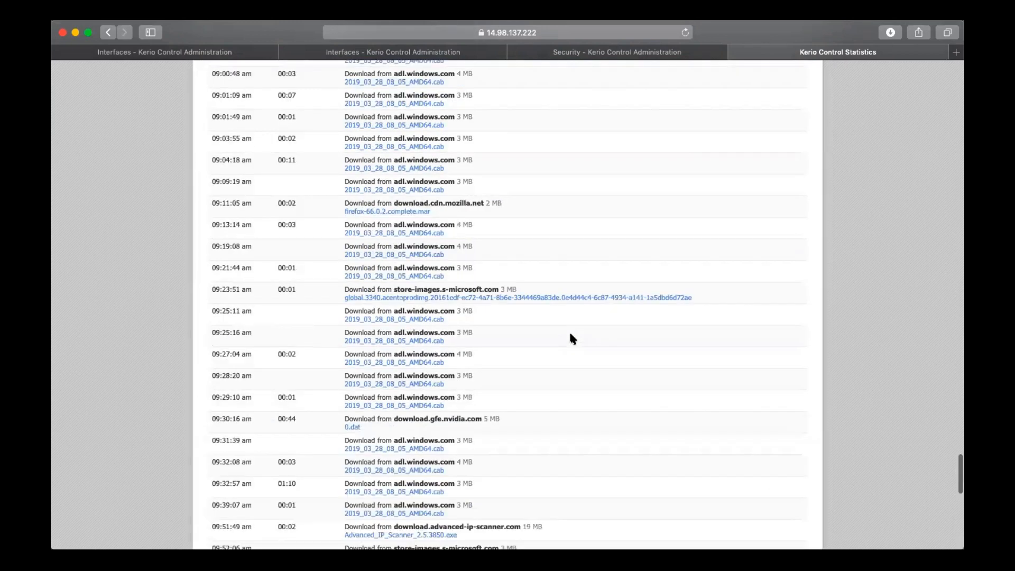
{"action": "scroll", "coordinate": [803, 132], "scroll_direction": "up", "scroll_amount": 10}
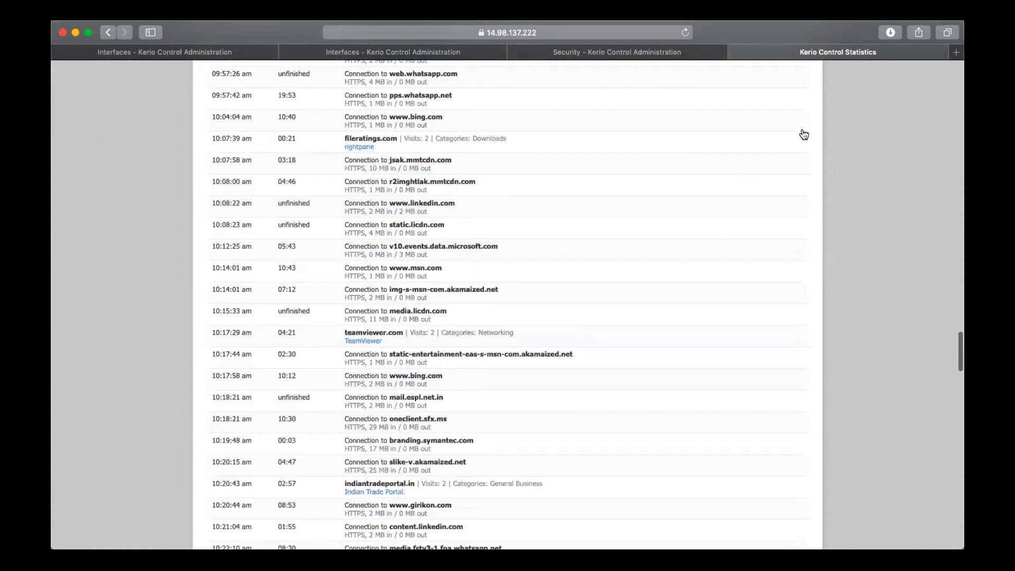
Open the print preview of the individual user's activity report and cancel it without printing
{"action": "scroll", "coordinate": [804, 135], "scroll_direction": "up", "scroll_amount": 10}
{"action": "left_click", "coordinate": [805, 123]}
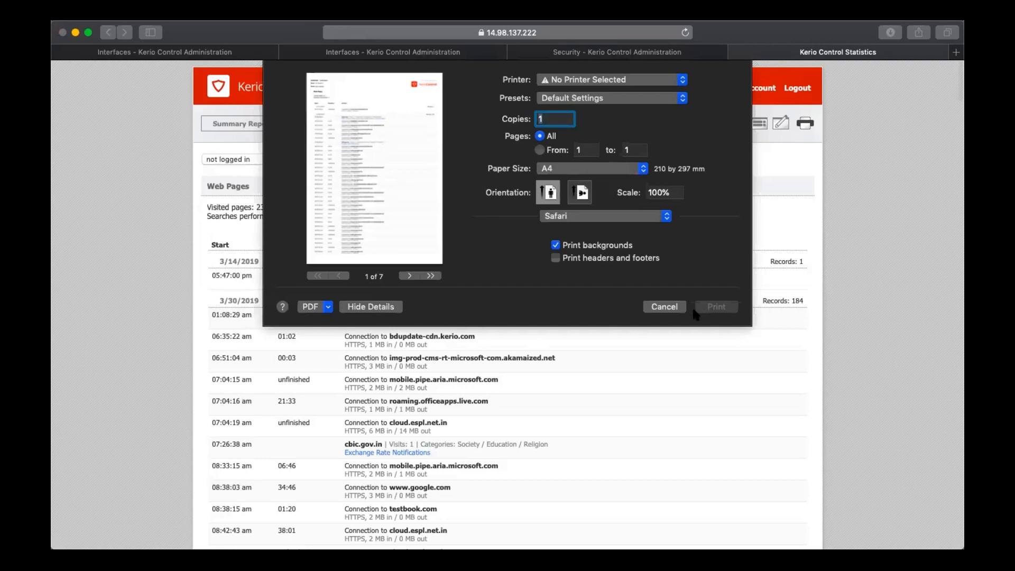
{"action": "left_click", "coordinate": [664, 307]}
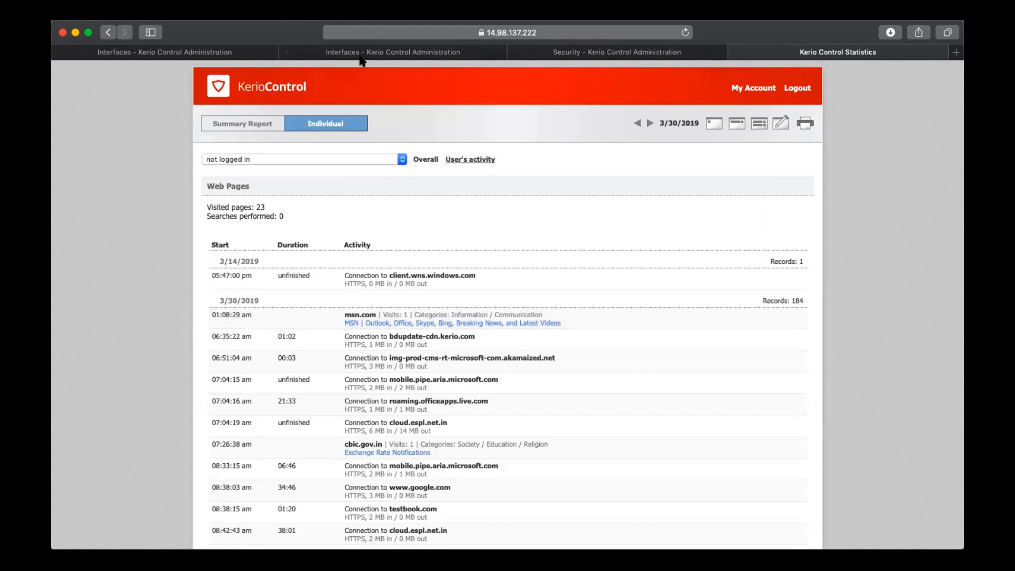
Leave the statistics page, check the 172.20.10.13 firewall's Interfaces page, and return to the 14.98.137.222 firewall's Security log
{"action": "left_click", "coordinate": [362, 55]}
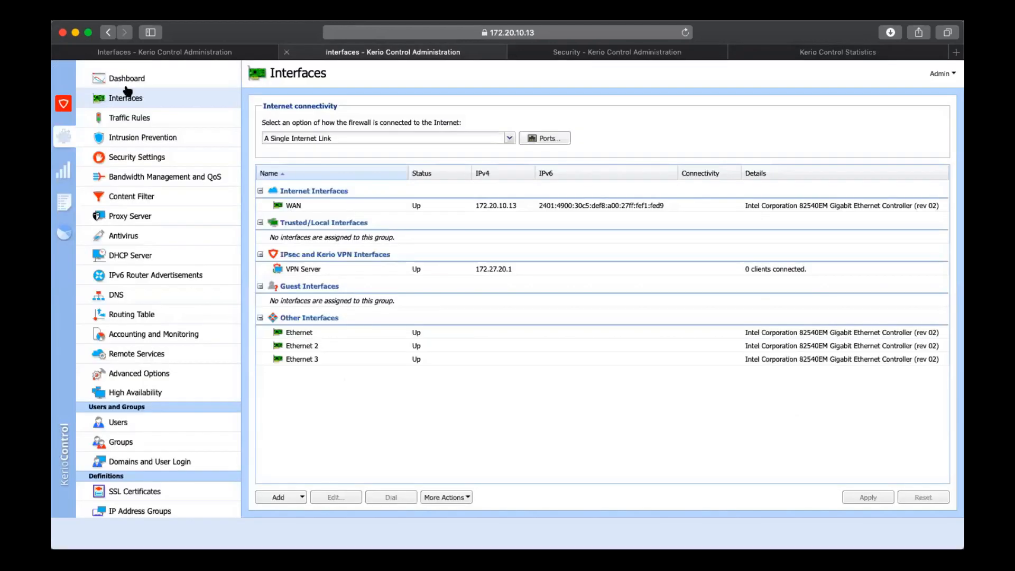
{"action": "left_click", "coordinate": [638, 55]}
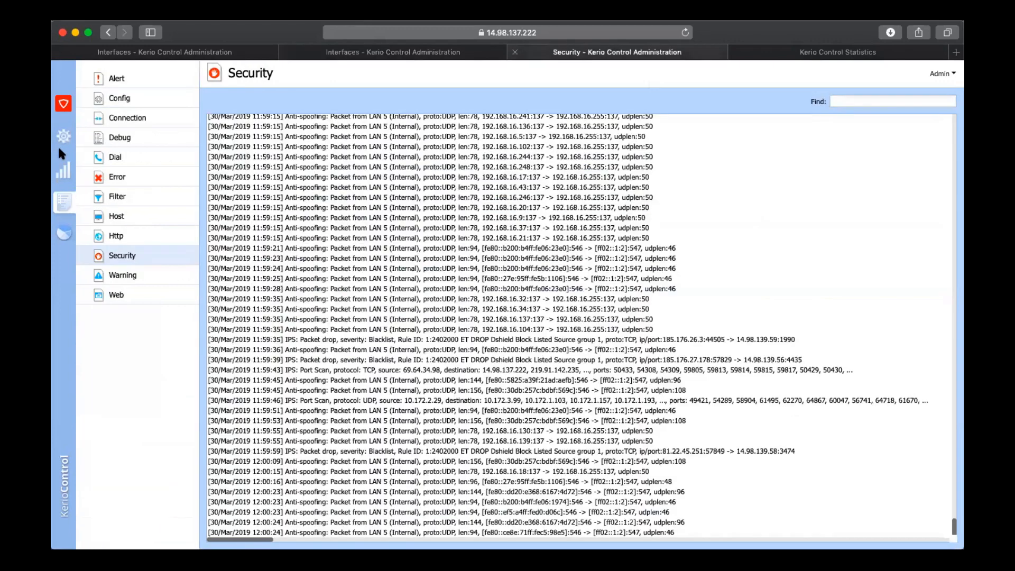